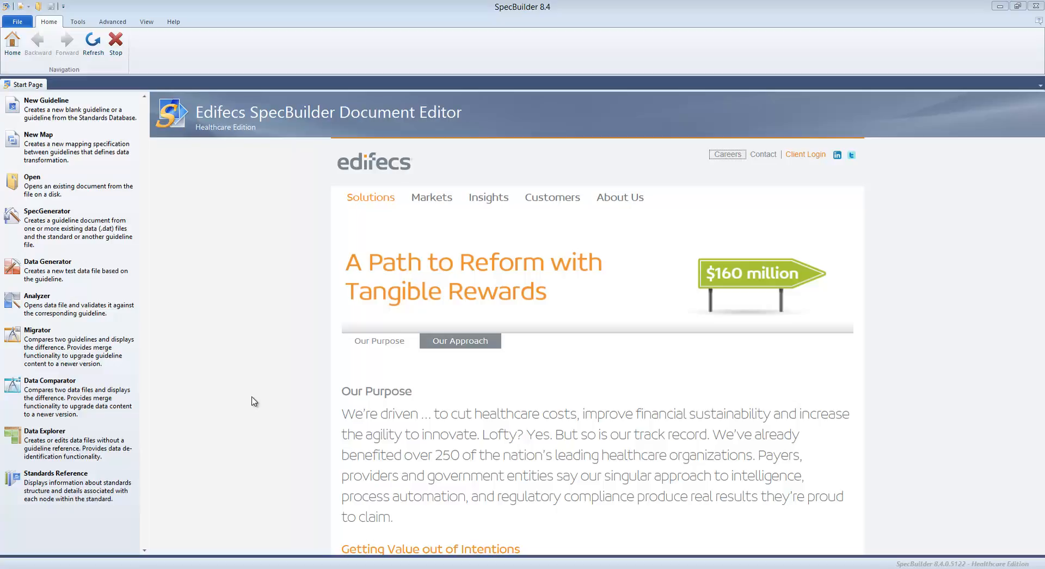
Open the data file PO GreatSupplies - Jan 2014 - Non-Standard from the Video 8 folder in Data Explorer
left_click(279, 565)
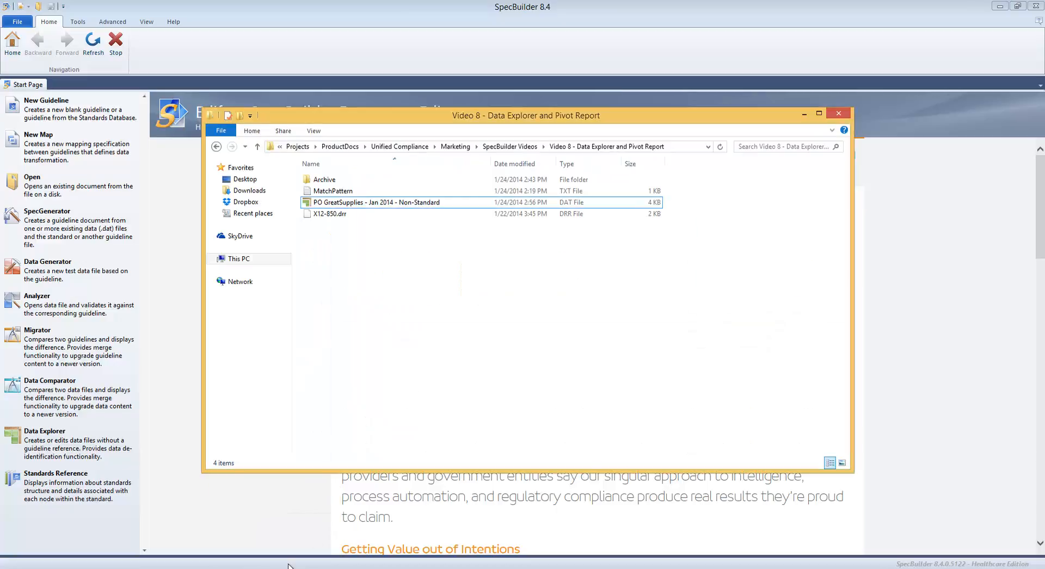
double_click(394, 204)
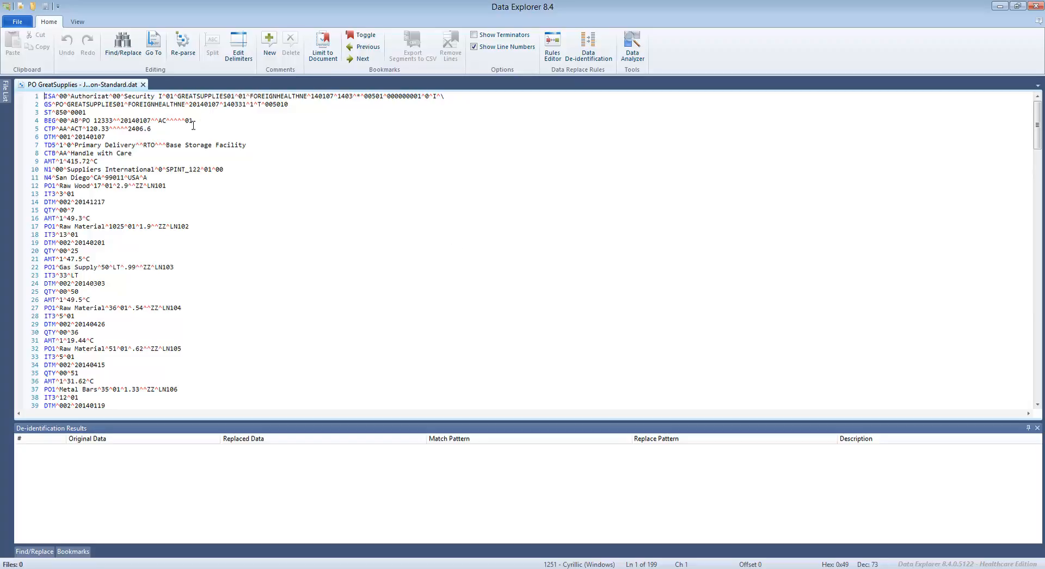
left_click_drag(109, 129, 126, 130)
left_click(122, 113)
Change the interchange's element separator to ~ and save the data file
left_click(238, 48)
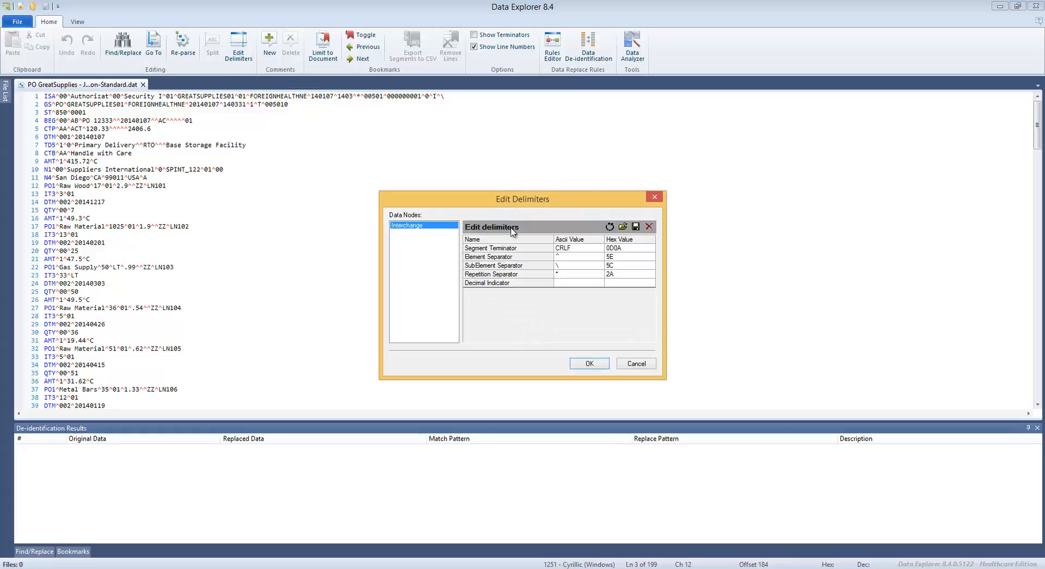
left_click(600, 259)
left_click(584, 260)
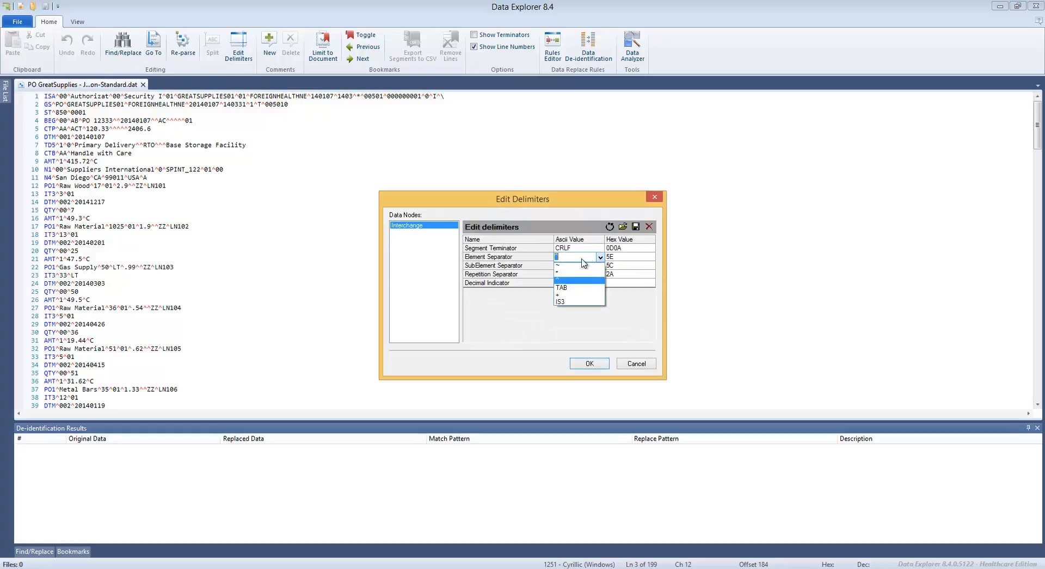
left_click(484, 253)
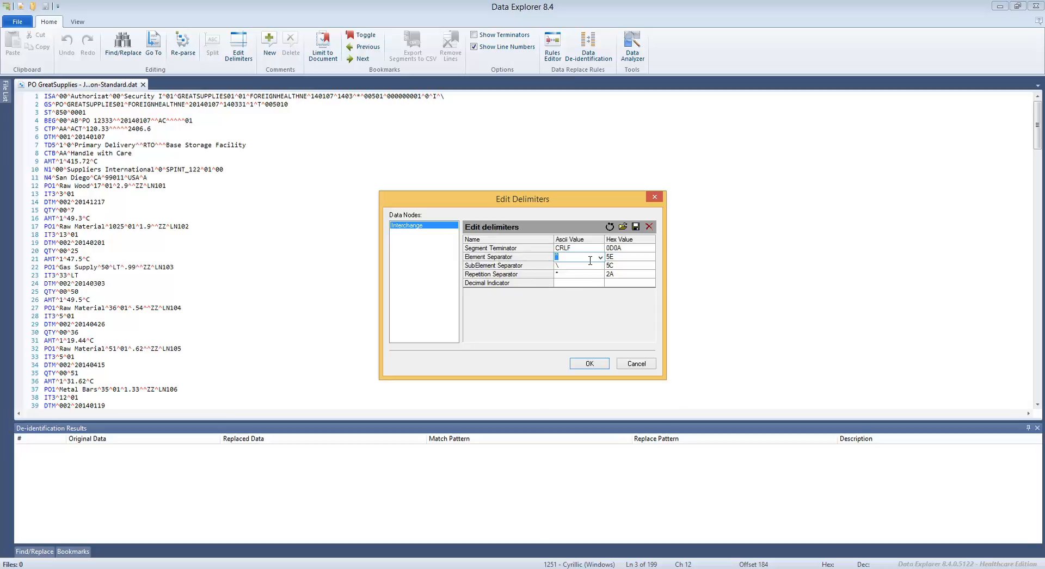
left_click(600, 257)
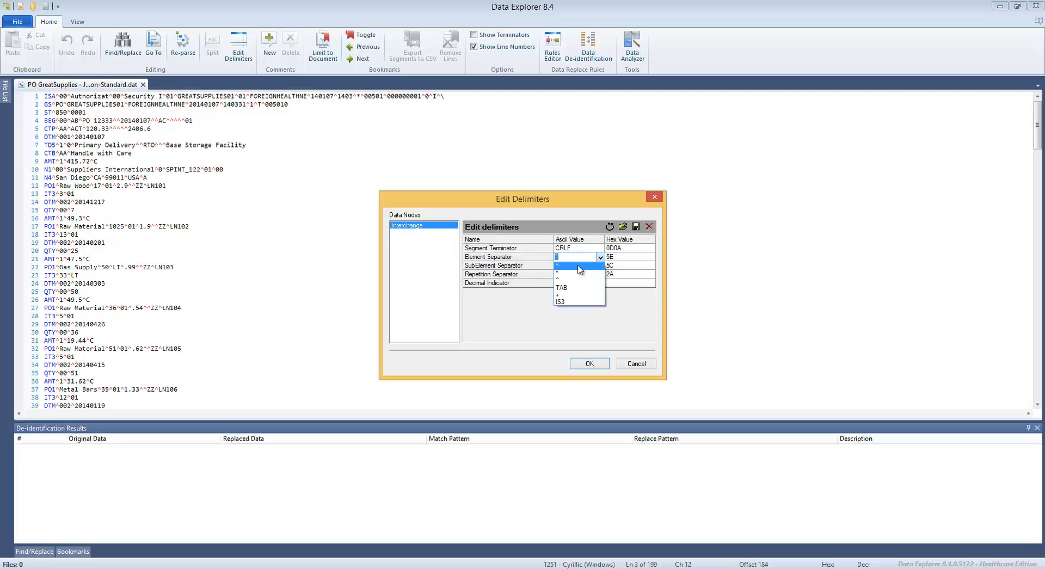
left_click(580, 278)
left_click(589, 364)
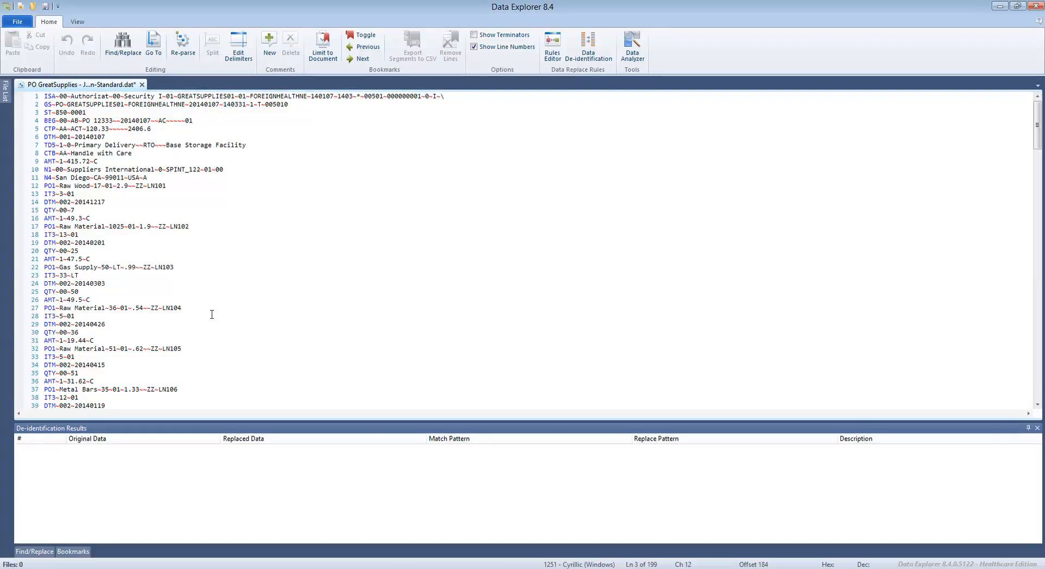
key("ctrl+s")
Examine the product names in the PO1 segments, such as Metal Bars and Raw Material
left_click(151, 177)
left_click(255, 189)
key("Page_Down")
key("Page_Down")
key("Page_Up")
key("Page_Up")
key("Page_Up")
key("Down")
key("Down")
key("Down")
key("Down")
key("Down")
key("Down")
key("Down")
key("Down")
key("Down")
key("Down")
key("Down")
key("Down")
key("Down")
key("Down")
key("Down")
key("Down")
key("Down")
left_click_drag(59, 389, 98, 390)
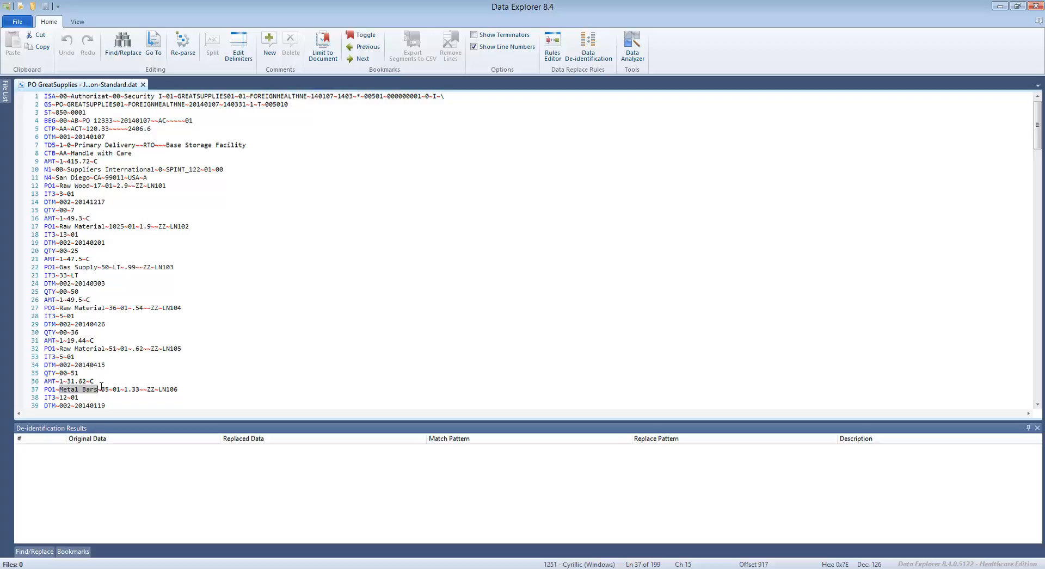
double_click(82, 229)
left_click(74, 211)
left_click(78, 227)
left_click_drag(59, 230, 107, 230)
left_click(88, 229)
Show Find/Replace pinned in place of the De-identification Results and clear its search and replacement text
key("ctrl+f")
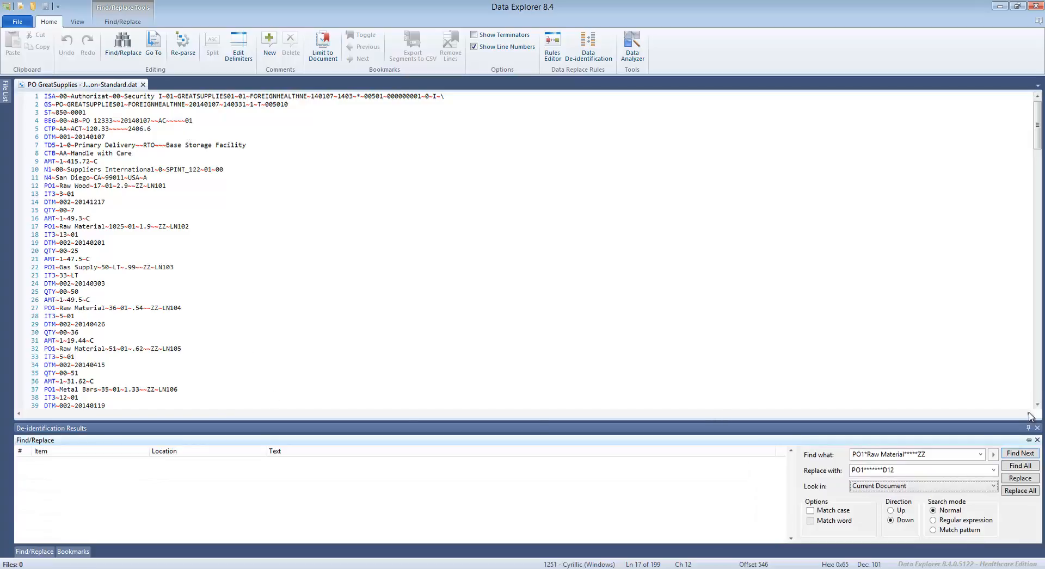
left_click(1028, 427)
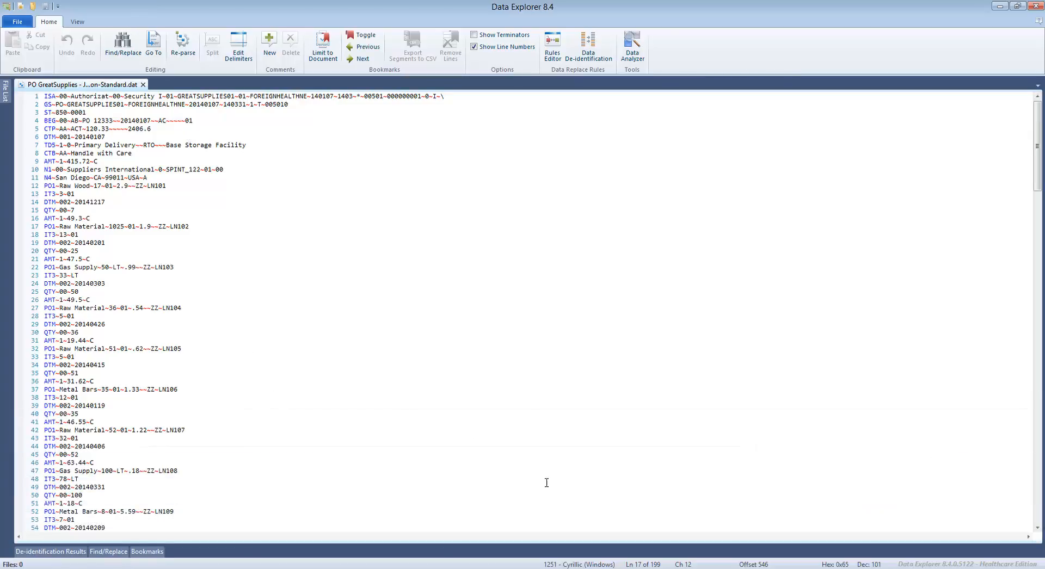
left_click(115, 551)
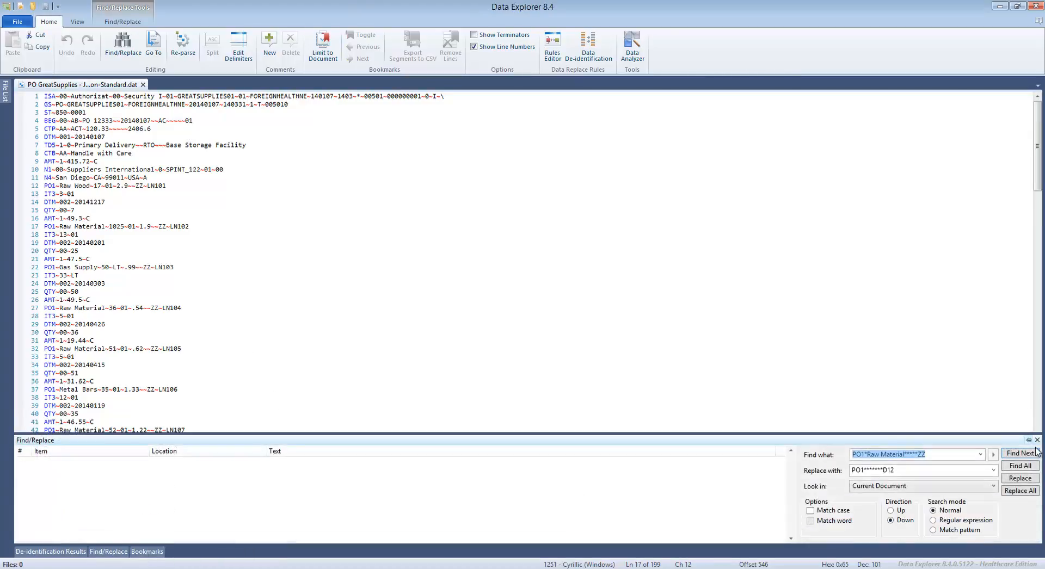
left_click(1028, 439)
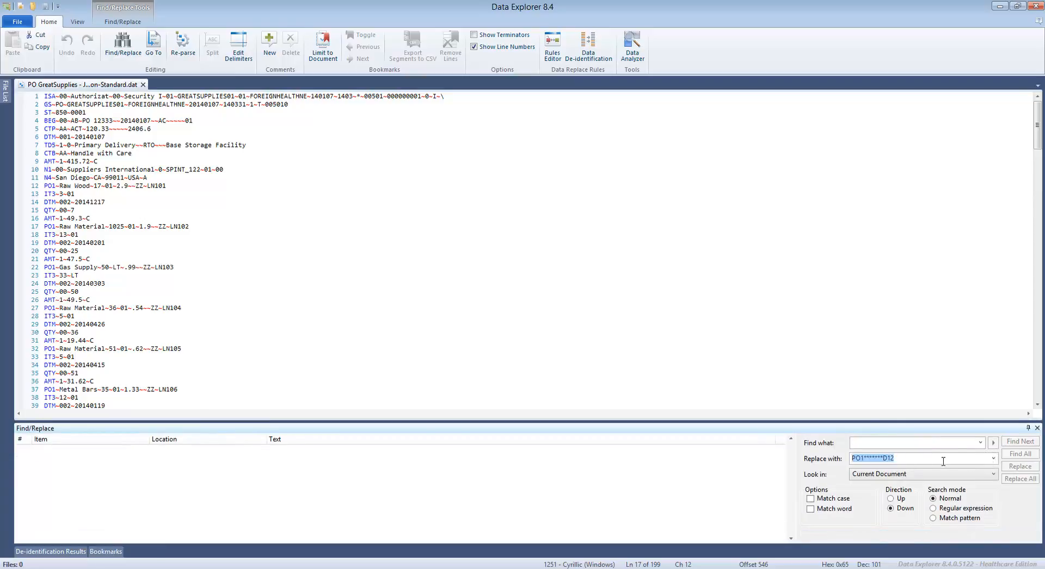
key("BackSpace")
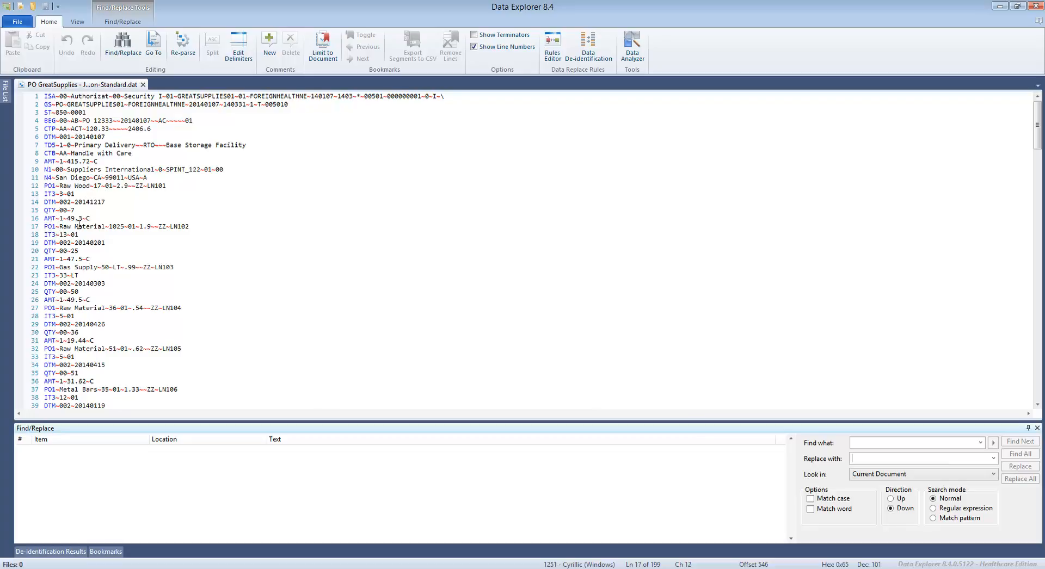
Try to find all occurrences of RawMaterial in the current document
left_click(912, 443)
type("RawMaterial")
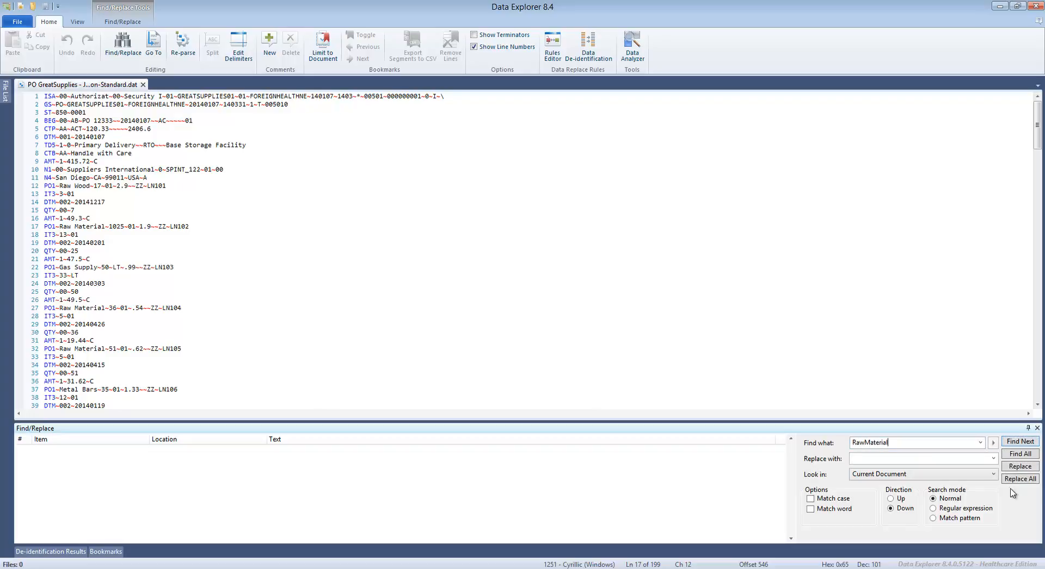
left_click(1021, 454)
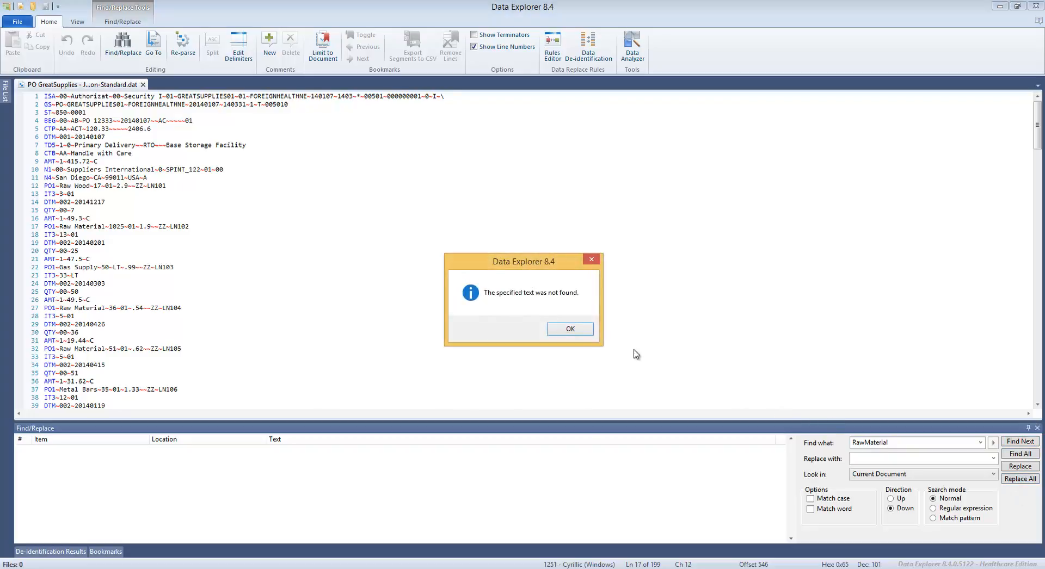
left_click(581, 331)
Find all occurrences of Raw Material in the current document
double_click(871, 443)
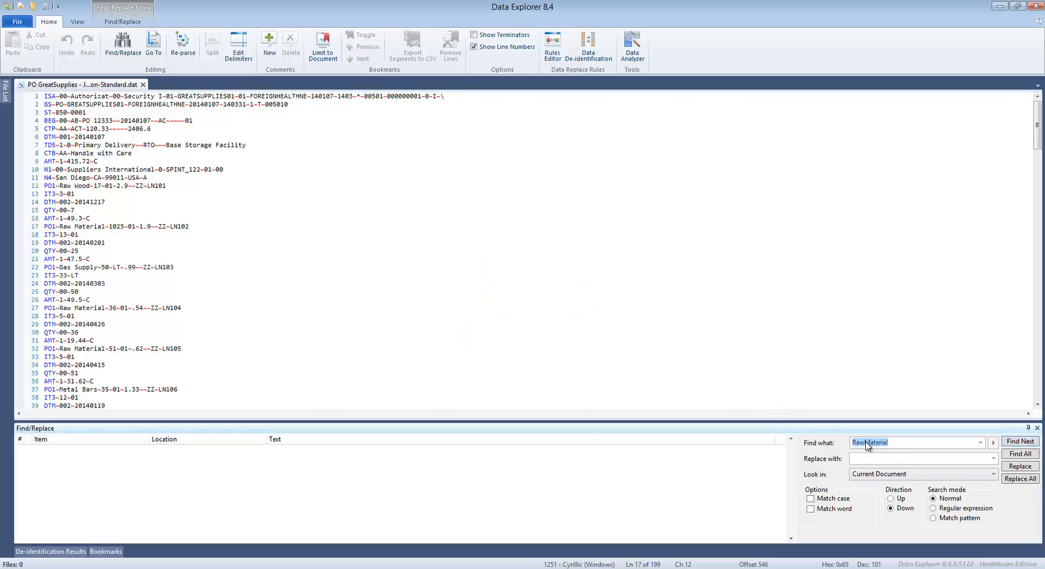
key("BackSpace")
type("Raw Material")
left_click(1019, 455)
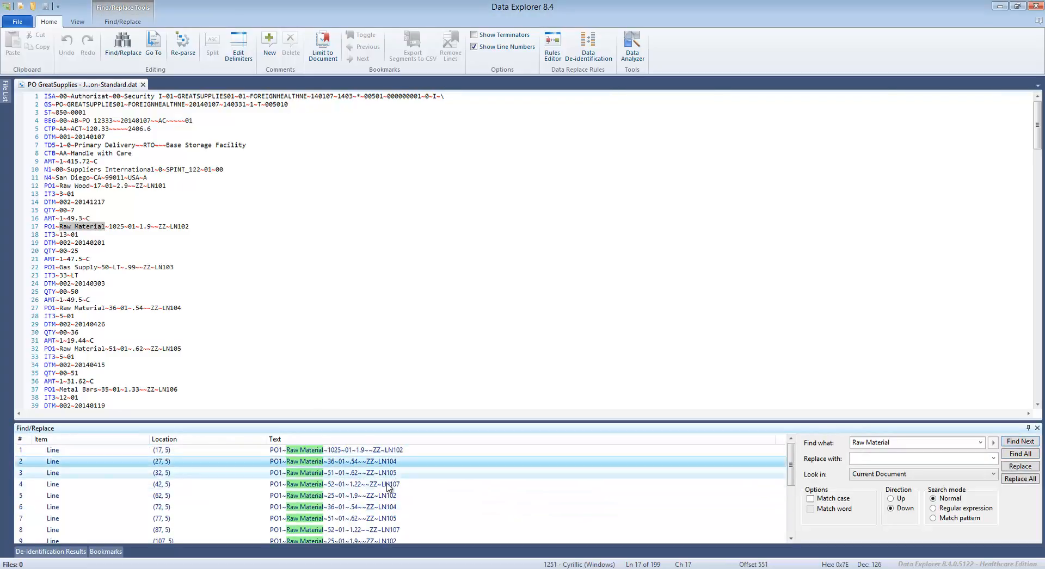
Go to several of the Raw Material matches and review their PO1 lines in the data file
left_click(377, 488)
scroll(375, 491, "down", 3)
left_click(370, 496)
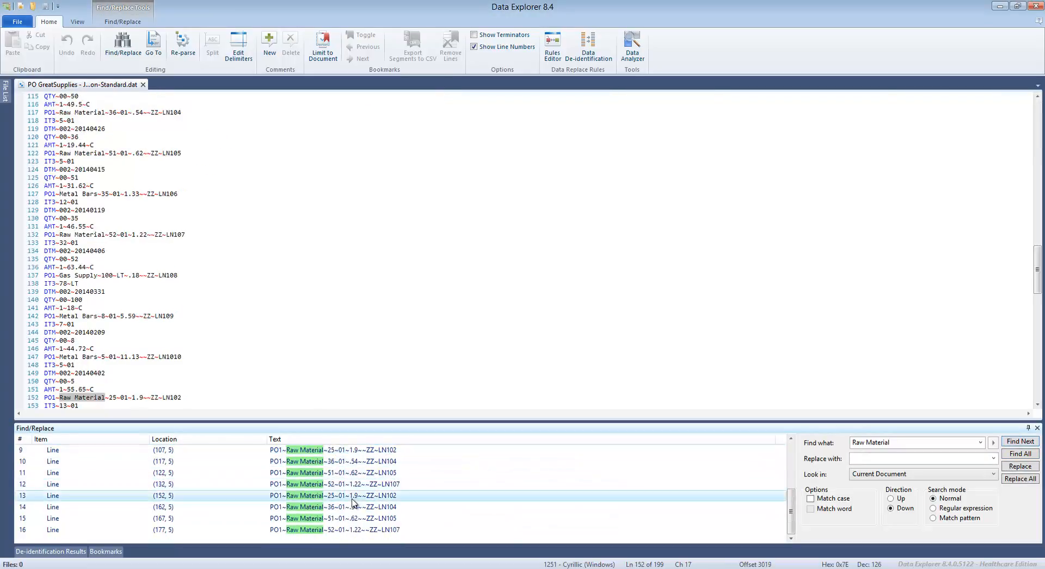
left_click(353, 508)
left_click(358, 529)
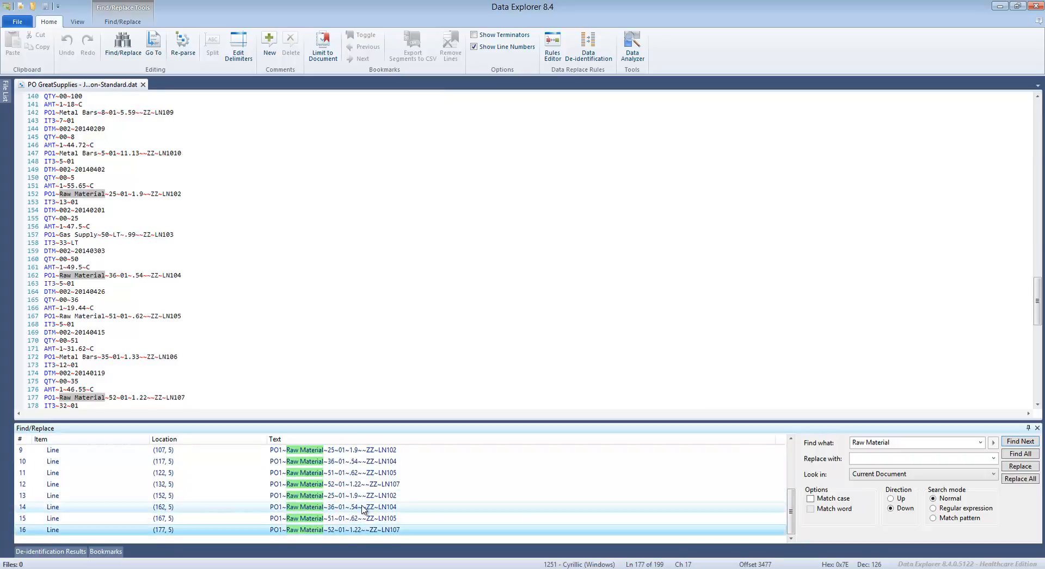
left_click(361, 486)
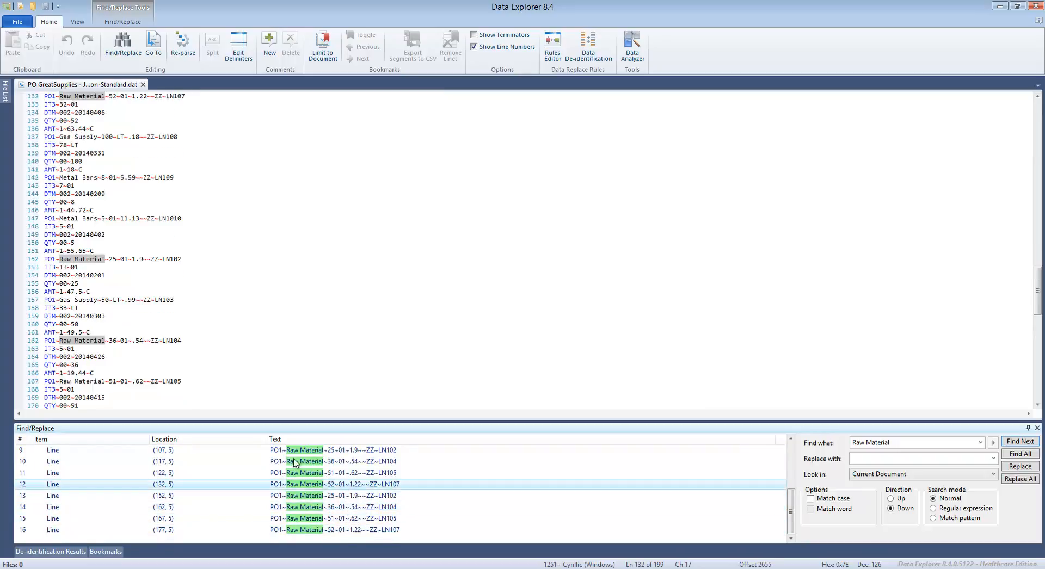
left_click(75, 97)
scroll(103, 118, "up", 4)
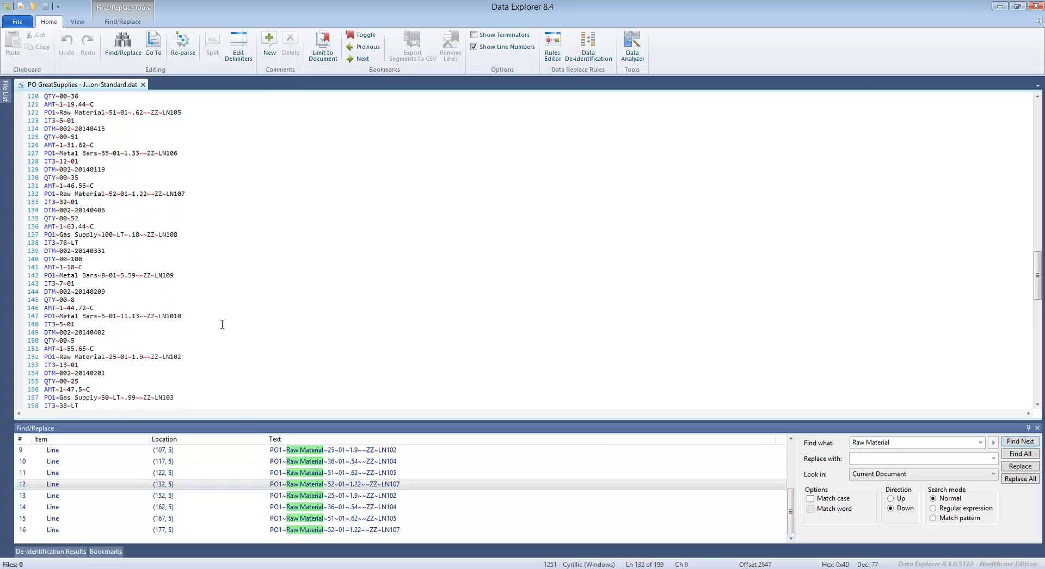
Bookmark all lines containing the found Raw Material text and check the marked lines in the data file
left_click(317, 461)
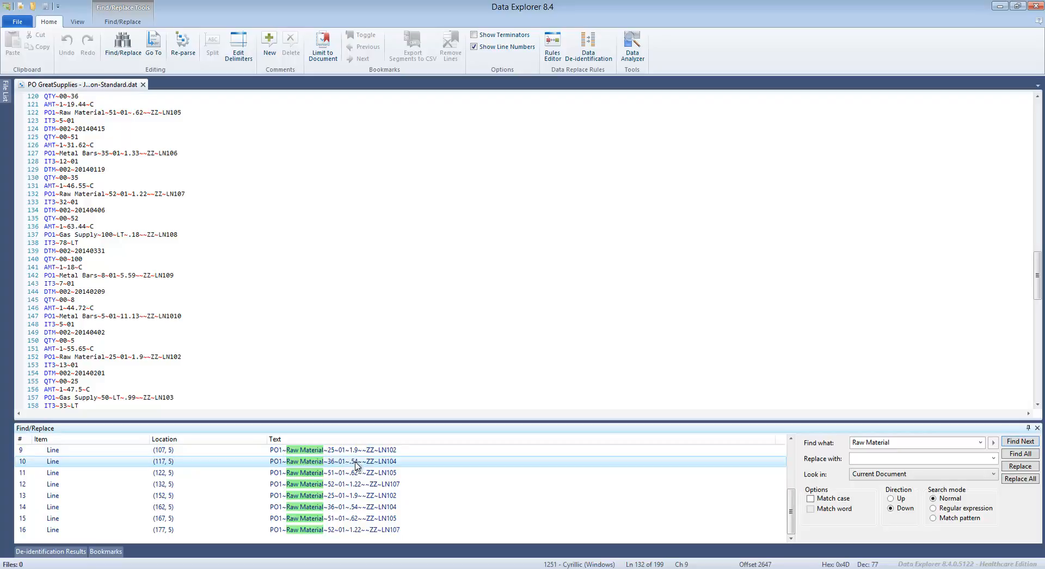
right_click(314, 462)
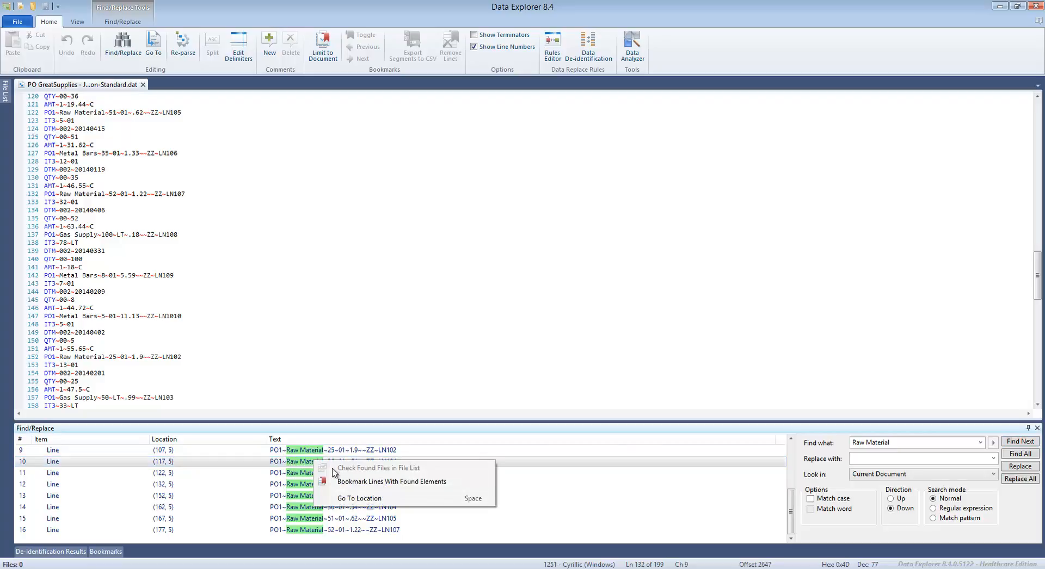
left_click(115, 23)
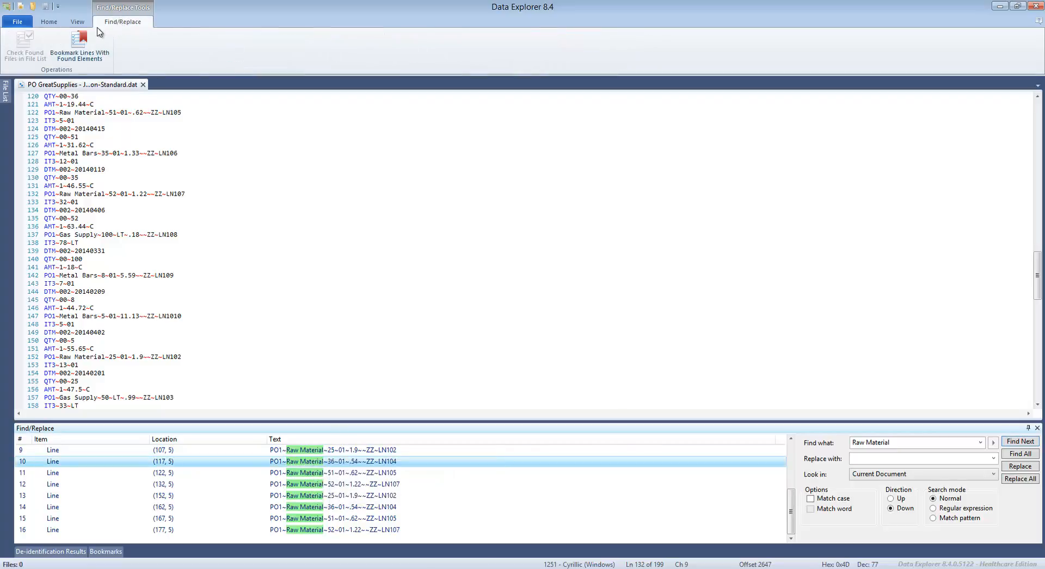
left_click(79, 60)
left_click(77, 112)
scroll(106, 130, "up", 9)
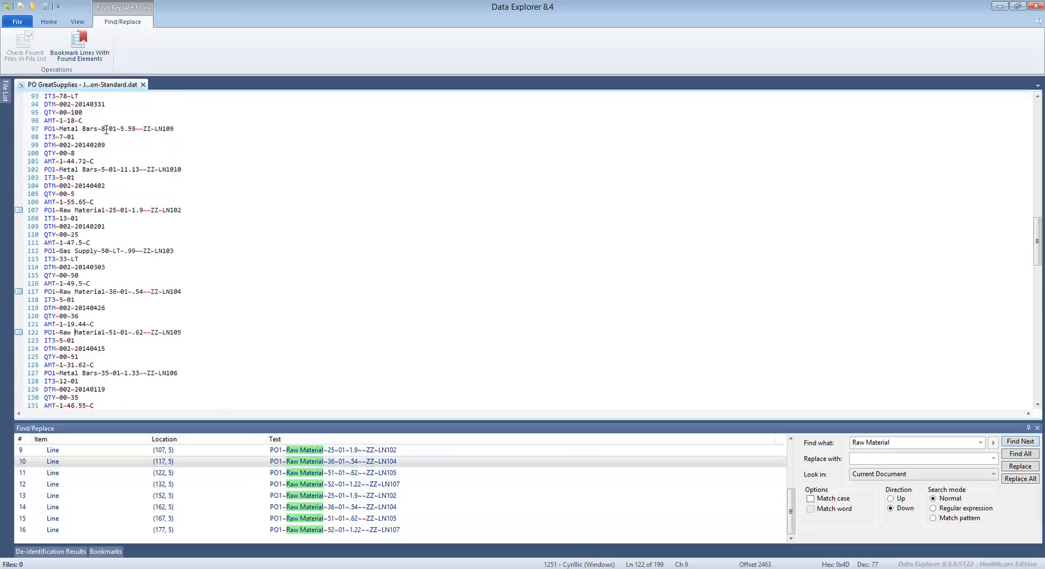
scroll(106, 130, "up", 20)
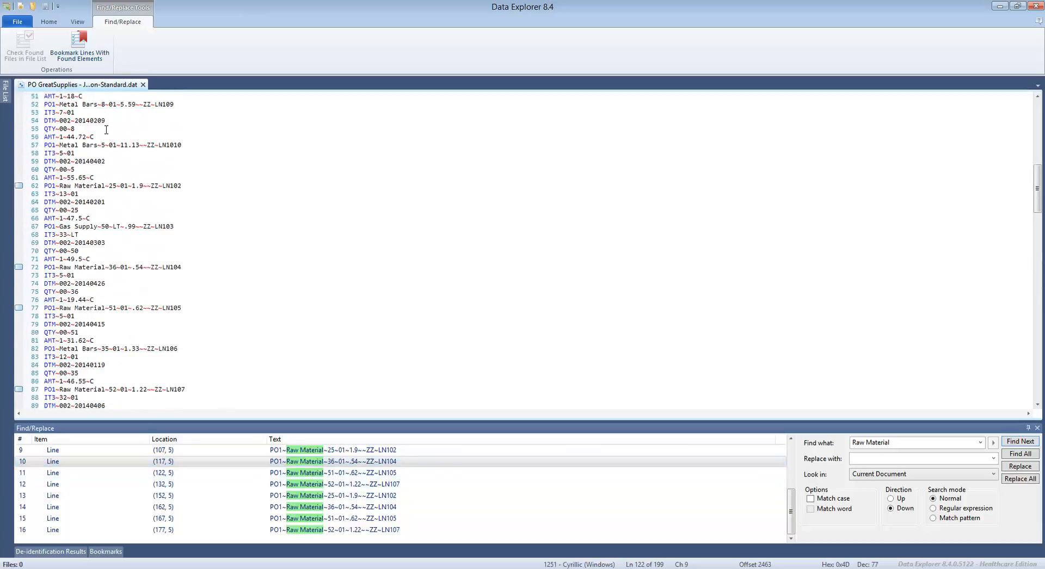
Starting near the top of the data file, move forward through the first four bookmarked Raw Material lines
left_click(54, 23)
left_click(141, 221)
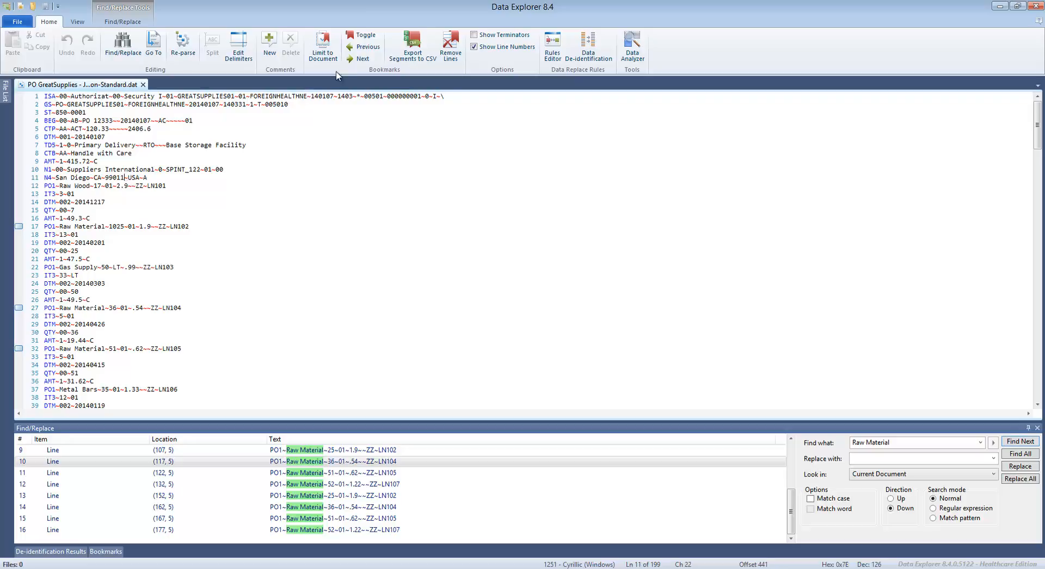
left_click(361, 59)
left_click(361, 59)
left_click(362, 59)
left_click(362, 59)
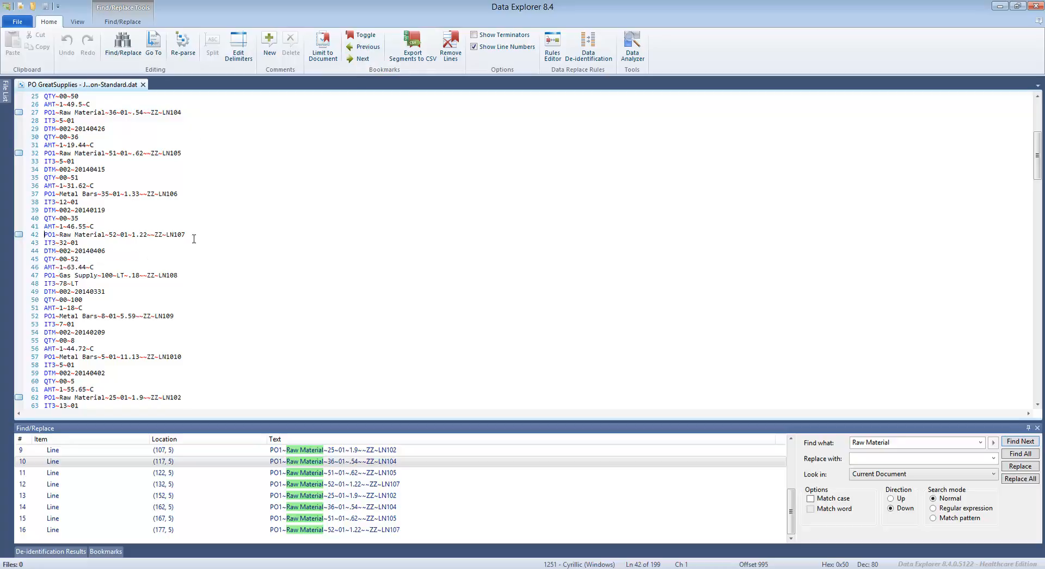
scroll(155, 213, "up", 8)
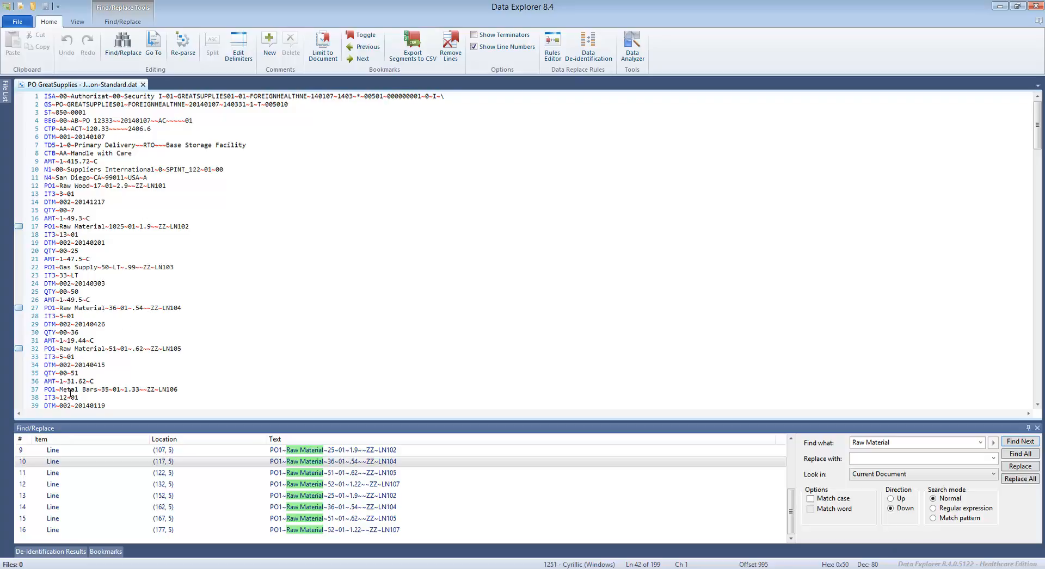
Find all occurrences of Gas Supply in the current document and go to the matches on lines 92 and 47
scroll(111, 327, "down", 6)
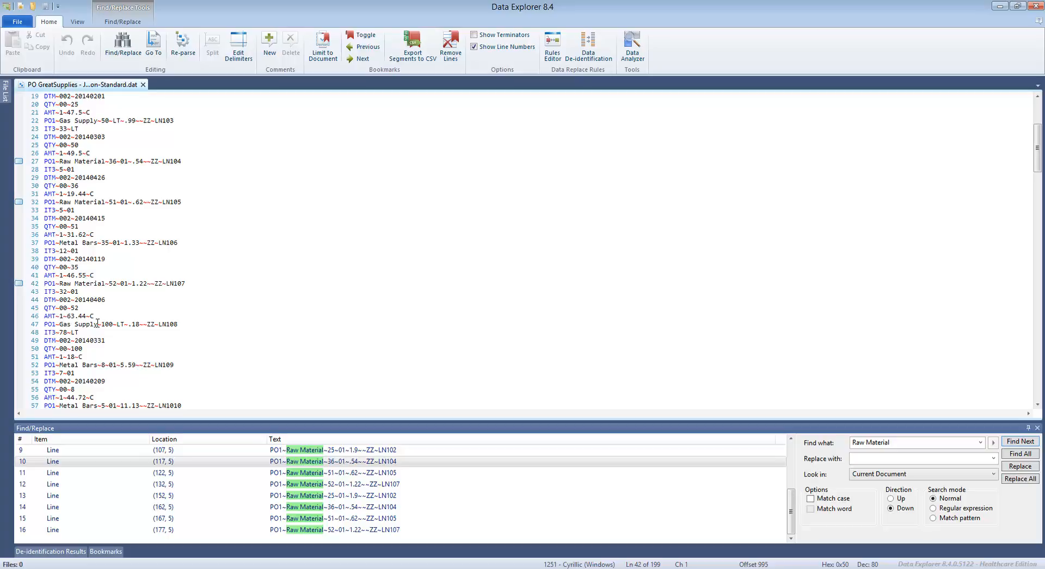
left_click_drag(98, 324, 61, 324)
key("ctrl+c")
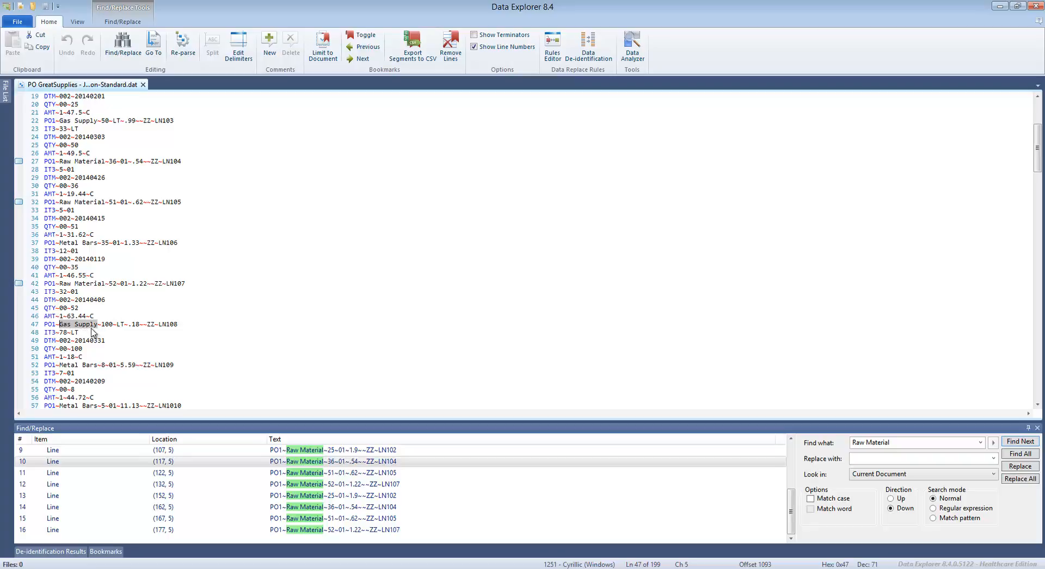
left_click(902, 444)
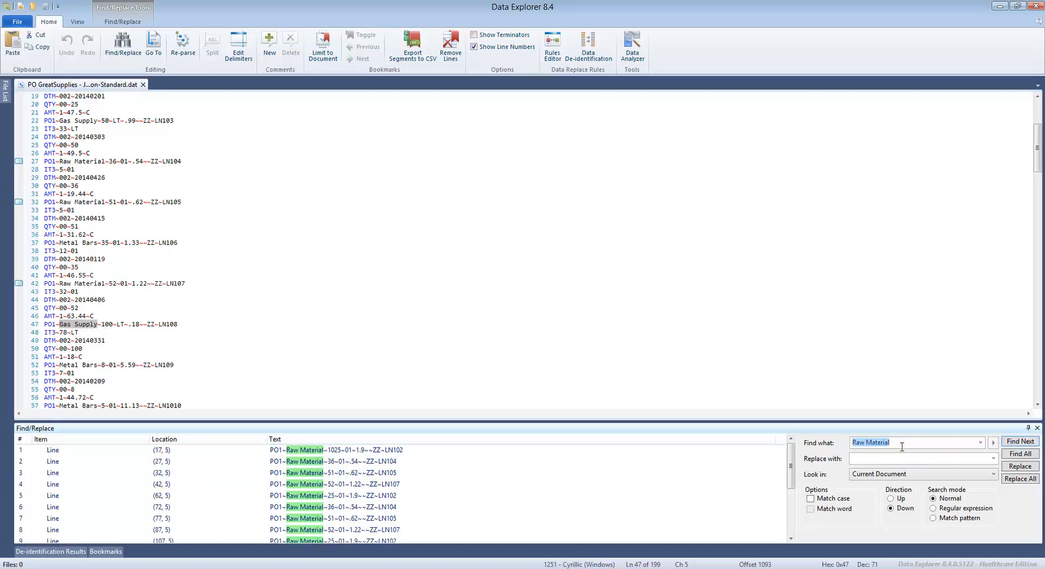
key("ctrl+v")
left_click(1019, 456)
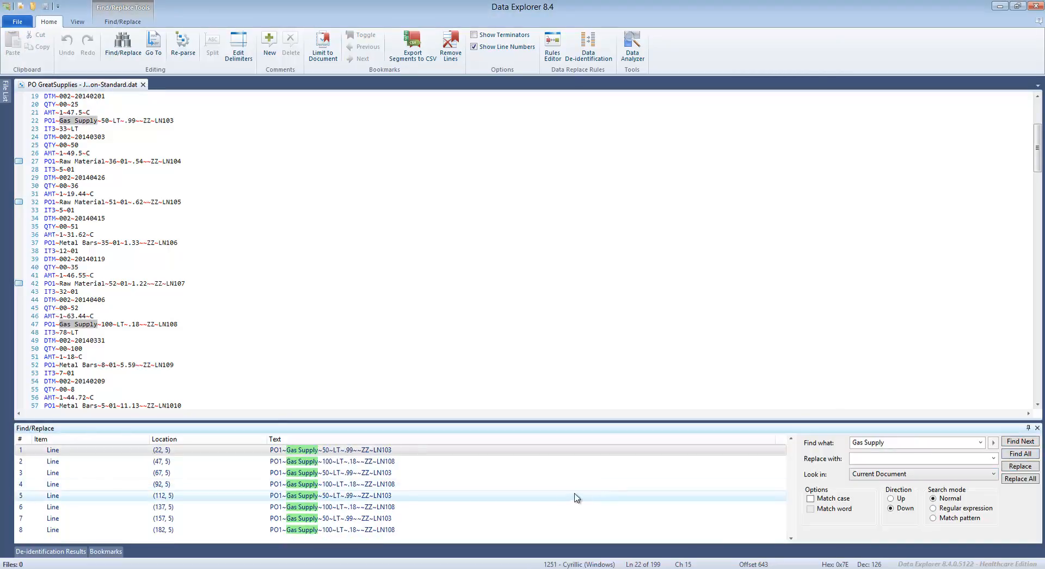
left_click(317, 485)
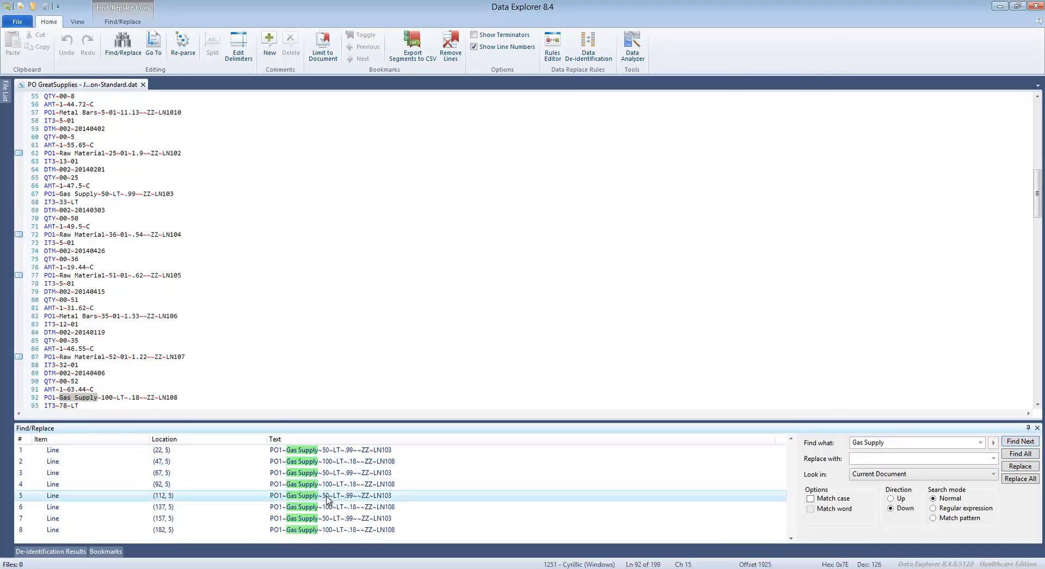
left_click(326, 461)
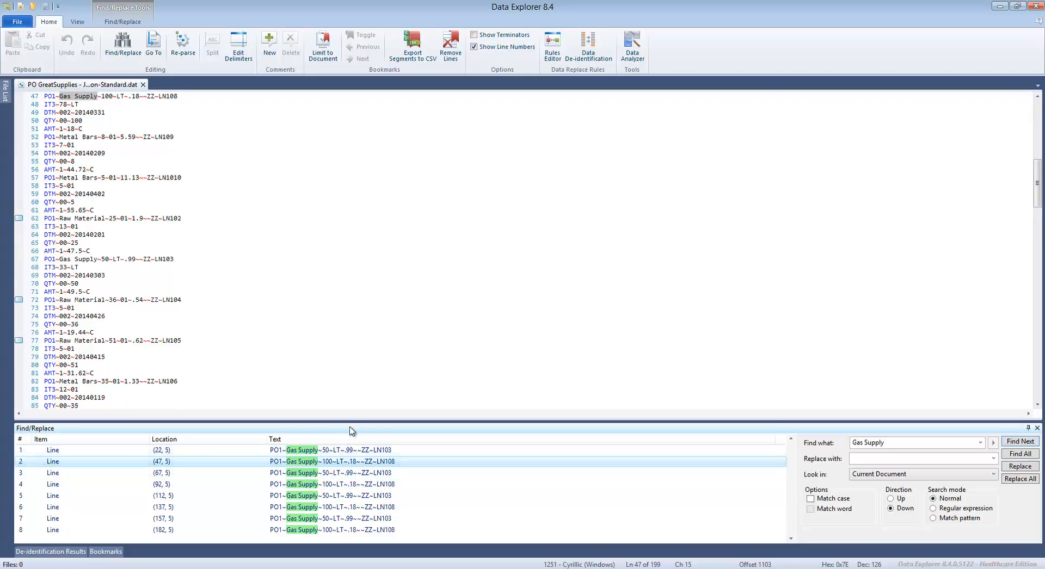
Bookmark all lines containing the found Gas Supply text and check the marked lines back to the start of the data file
left_click(122, 22)
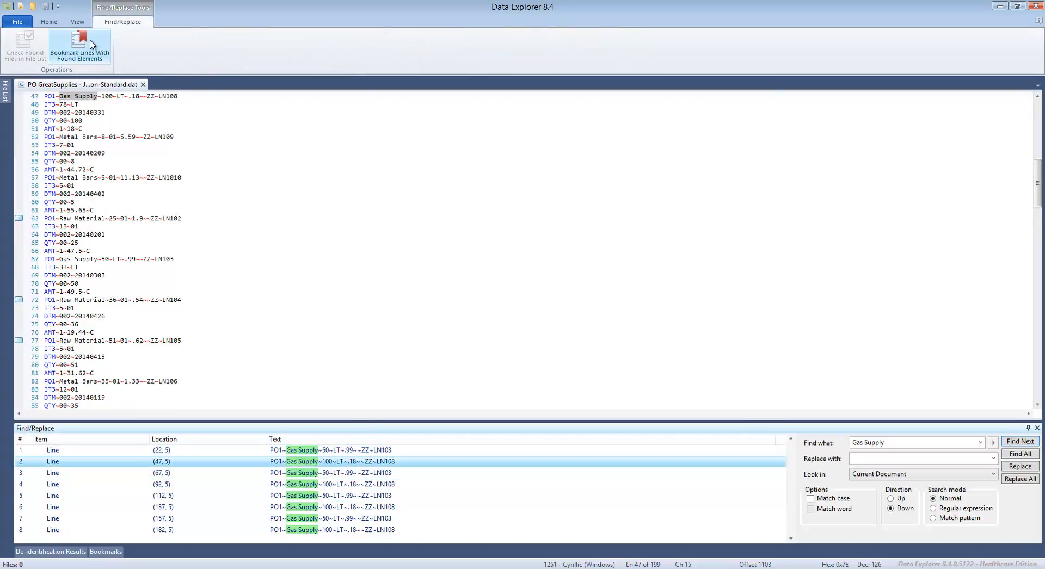
left_click(91, 47)
left_click(111, 257)
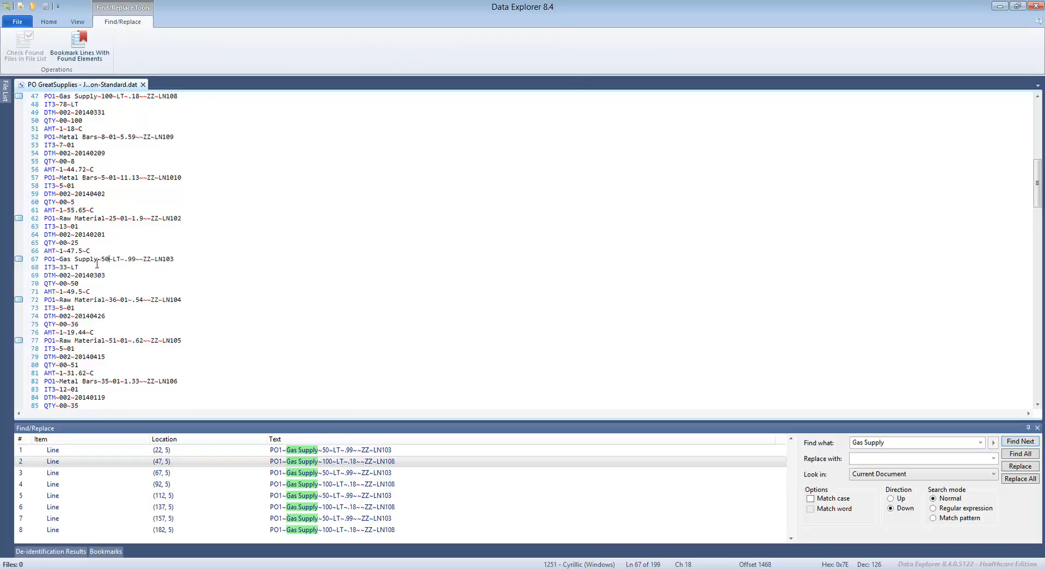
scroll(95, 267, "up", 15)
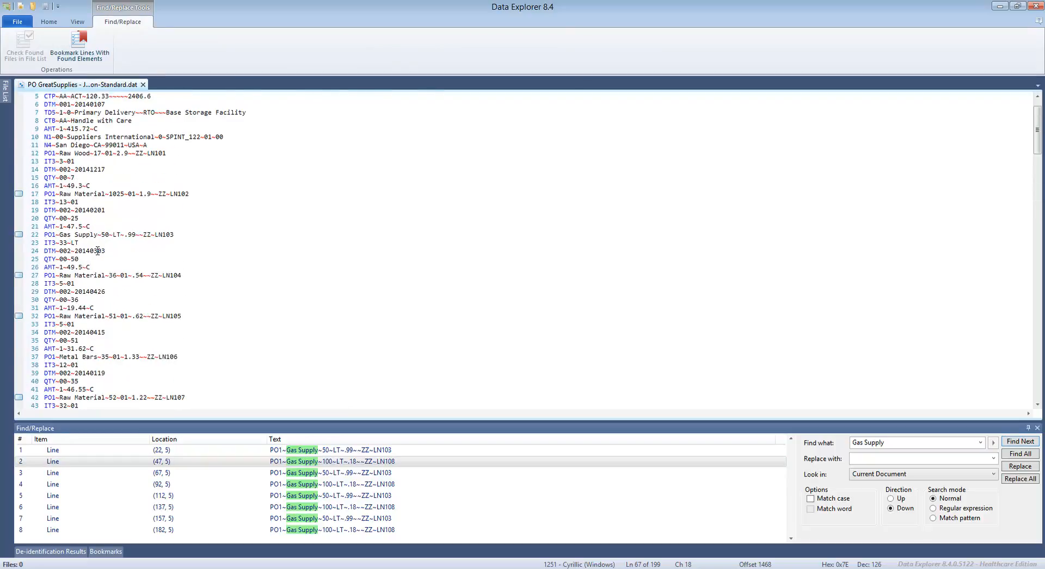
left_click(89, 226)
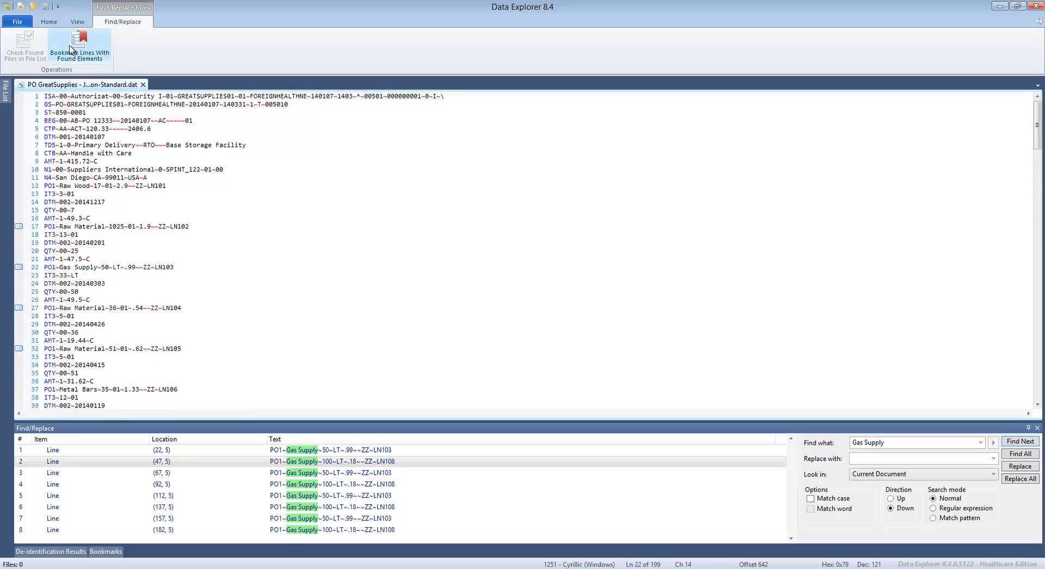
Export the bookmarked segments to a CSV file named Data in the Video 8 folder and open it in Excel
left_click(49, 21)
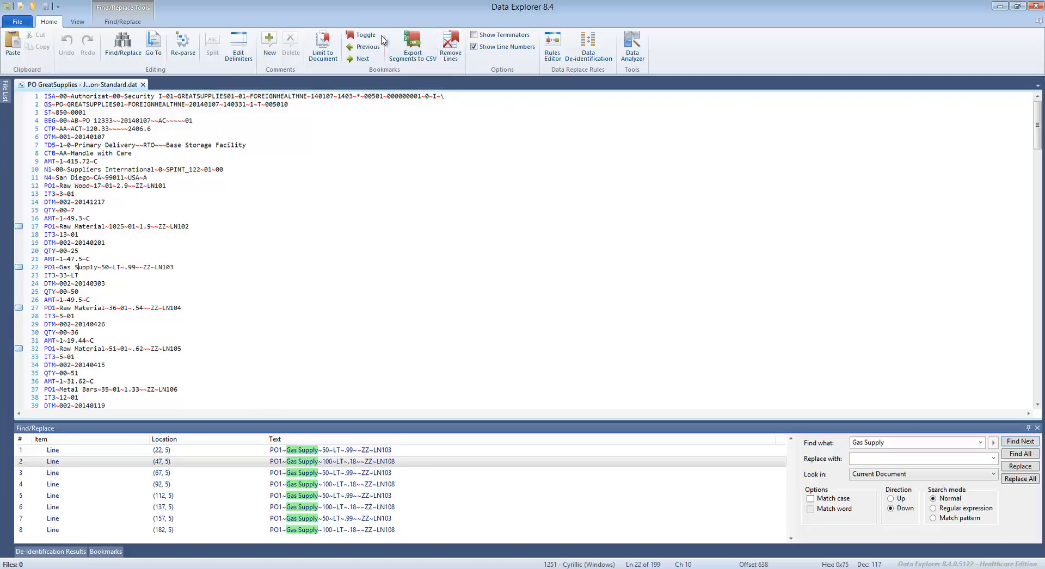
left_click(420, 52)
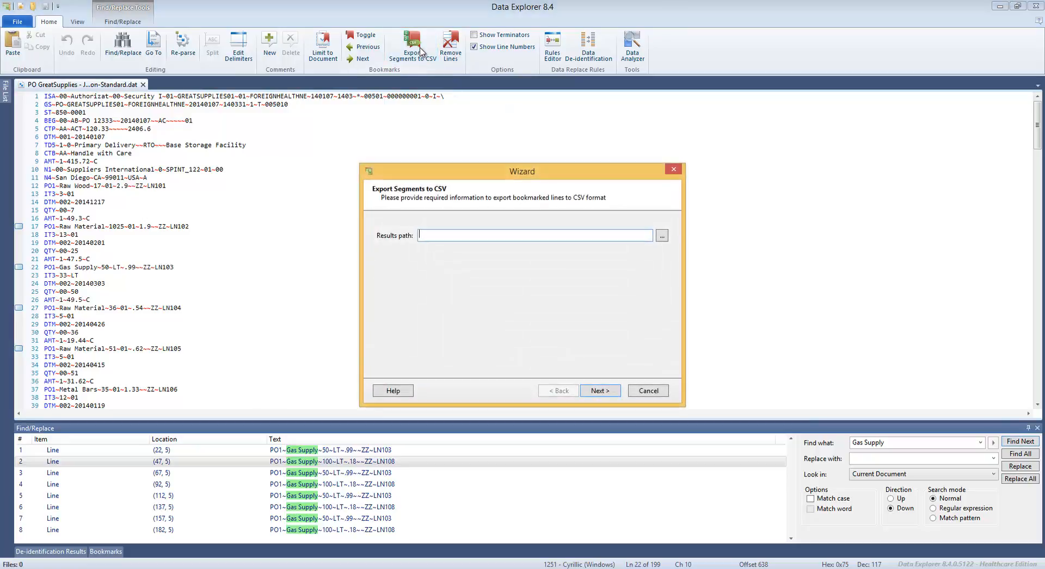
left_click(661, 236)
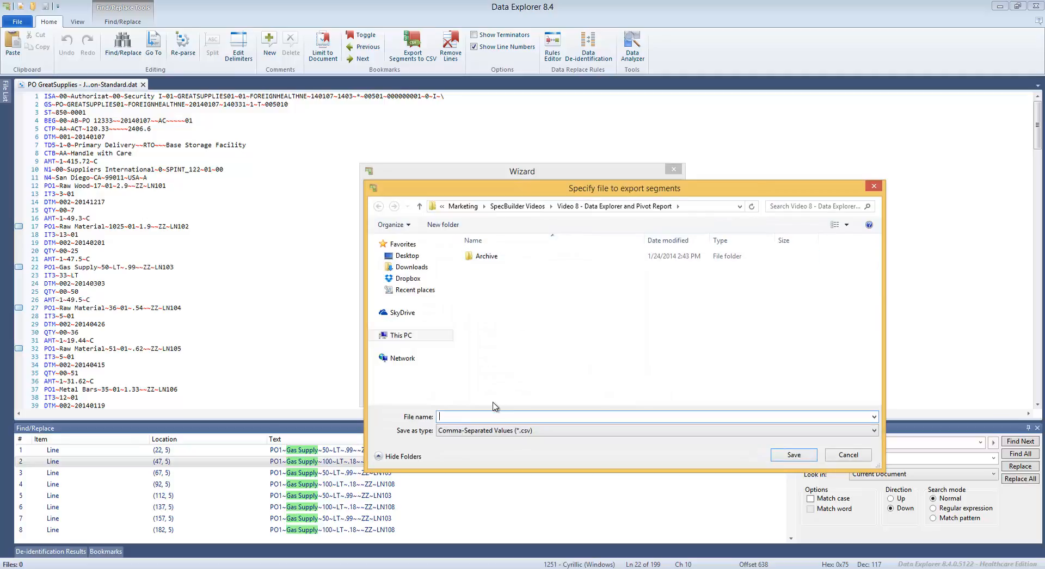
key("Return")
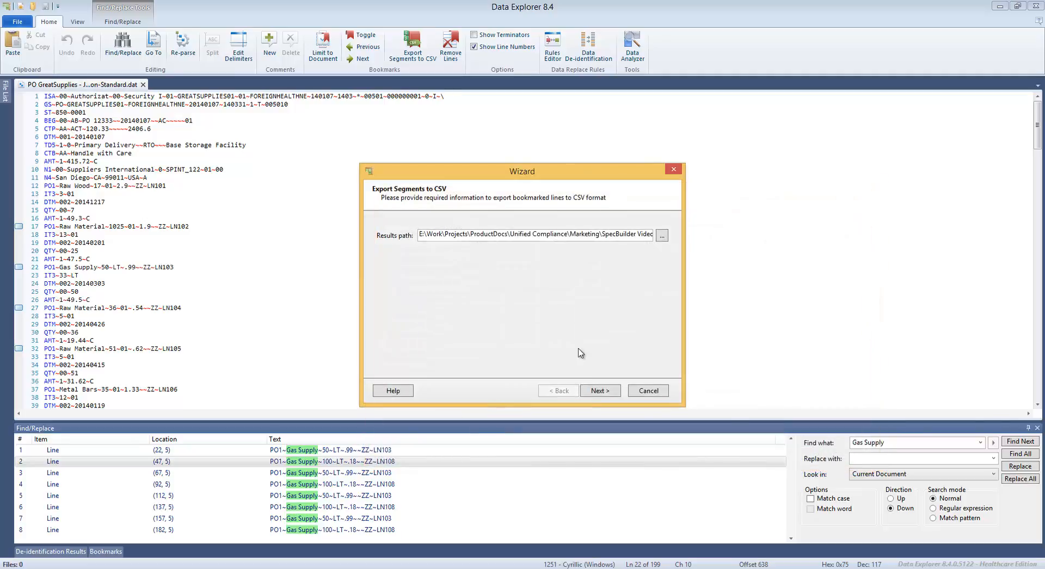
left_click(598, 391)
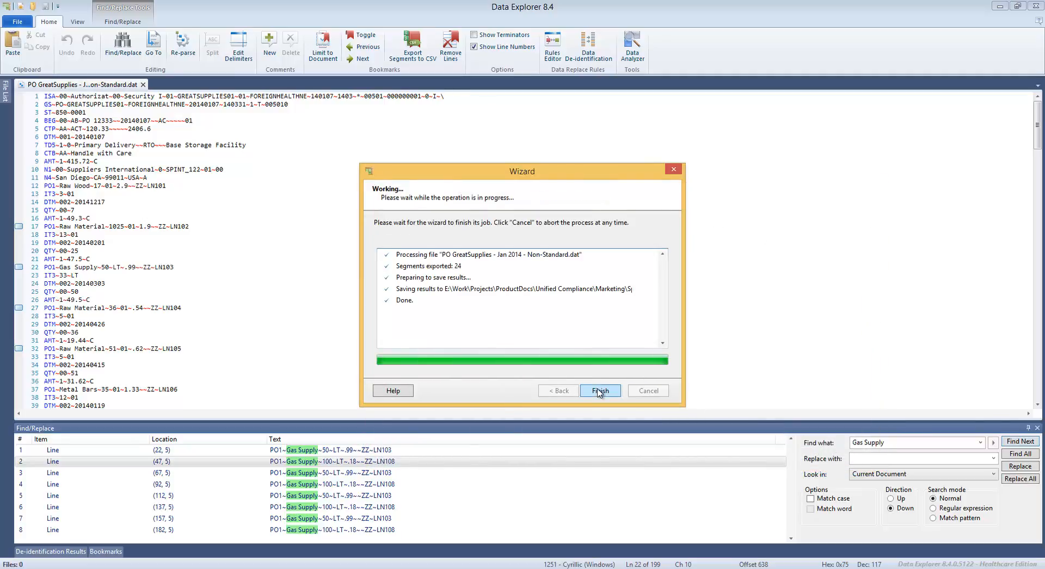
left_click(542, 329)
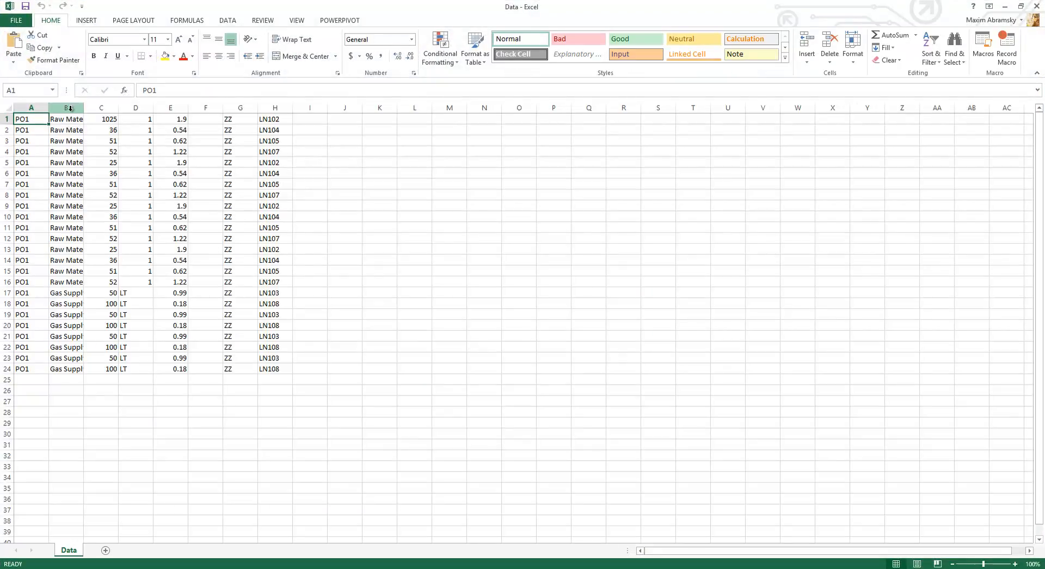
Fit column B to its contents and sum the columns above in cells C25 and E25
double_click(82, 107)
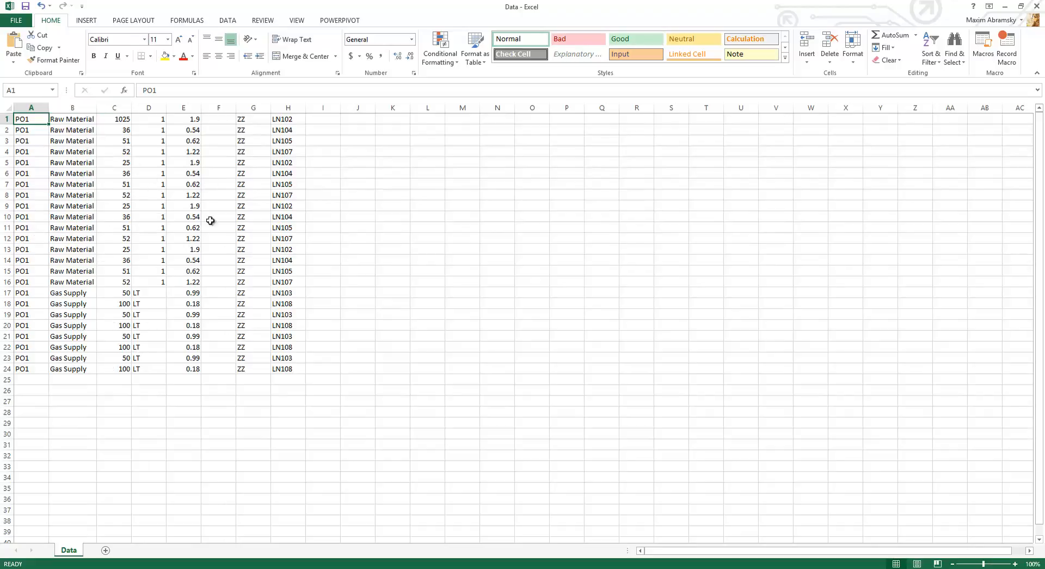
left_click(121, 379)
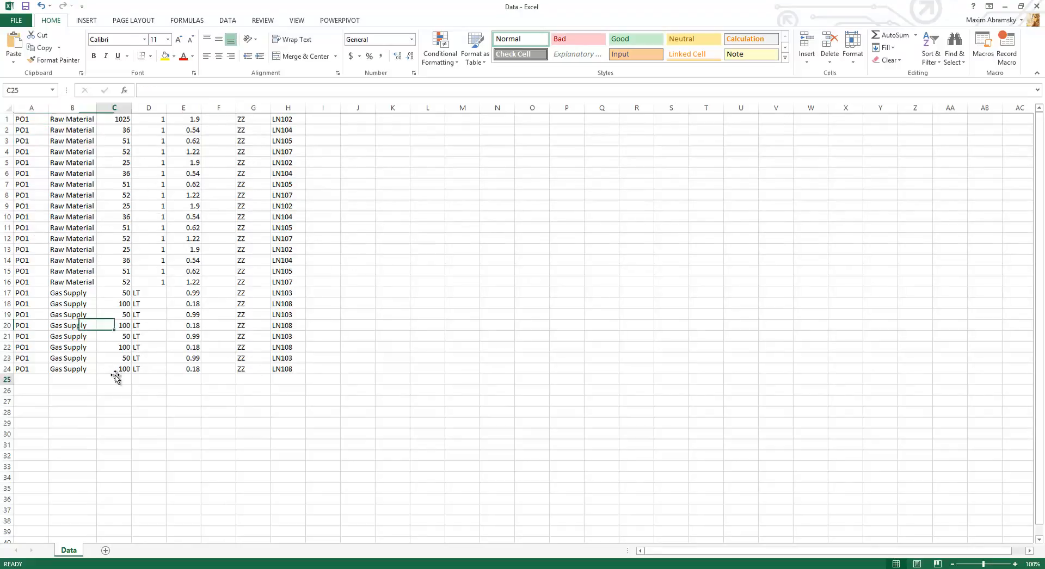
left_click(888, 35)
key("Return")
left_click(185, 379)
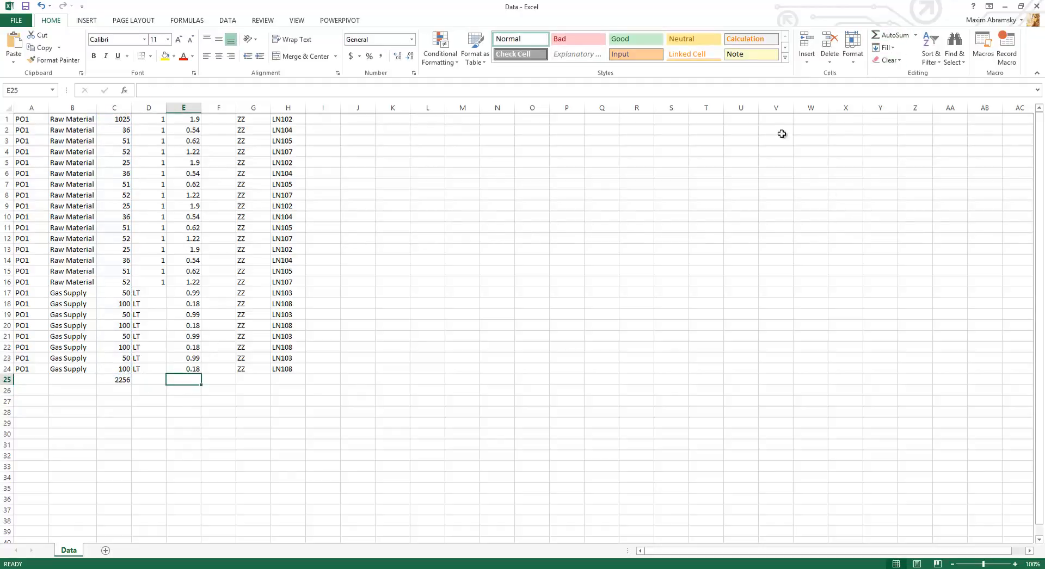
left_click(871, 36)
key("Return")
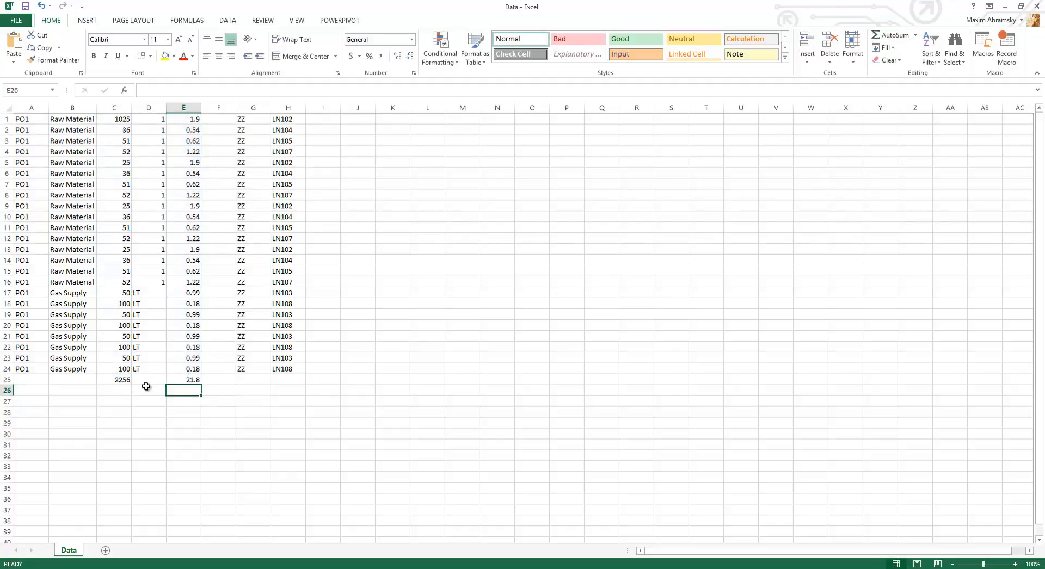
Enter the formula =C25*E25 in cell C26
left_click(123, 389)
type("=")
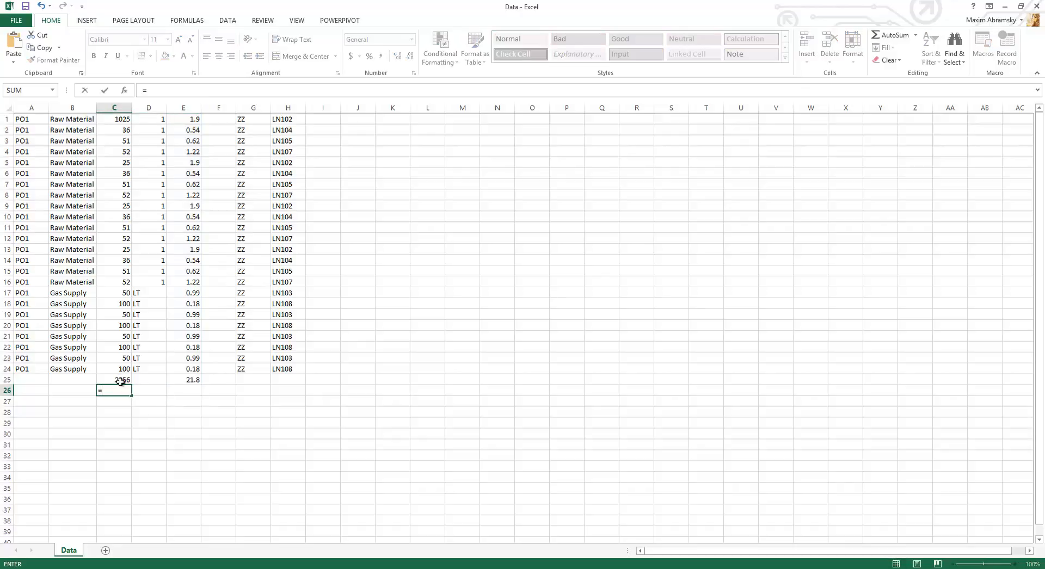
left_click(121, 380)
type("*")
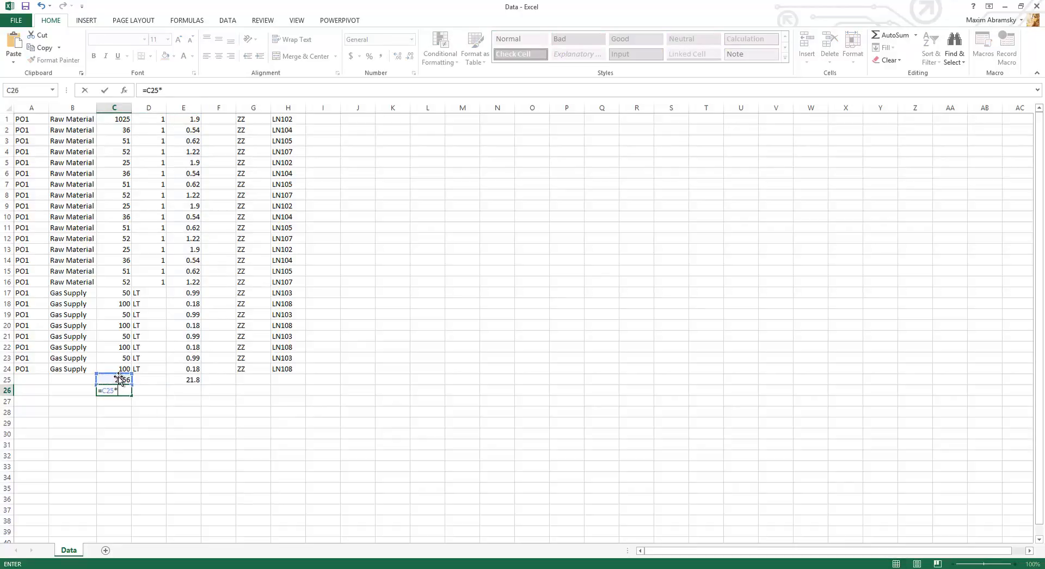
left_click(188, 380)
key("Return")
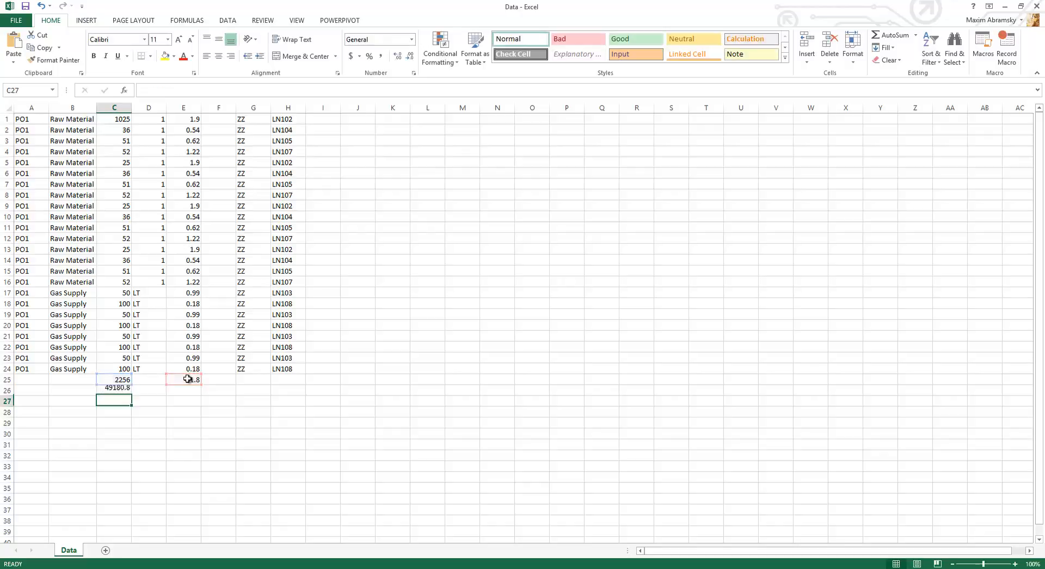
Make the product in cell C26 bold and apply the accounting number format with a dollar sign
left_click(114, 392)
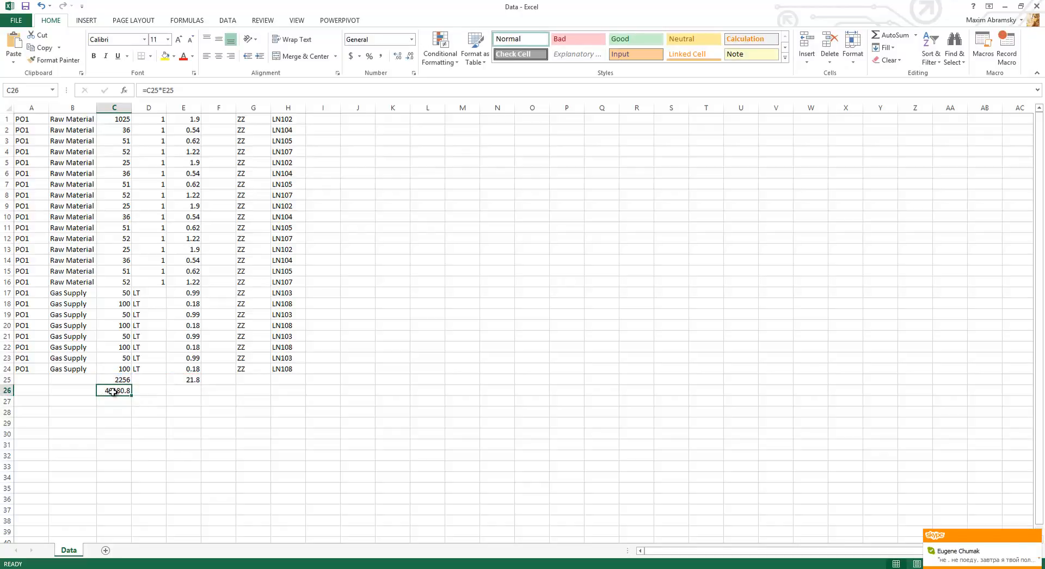
key("ctrl+b")
left_click(350, 56)
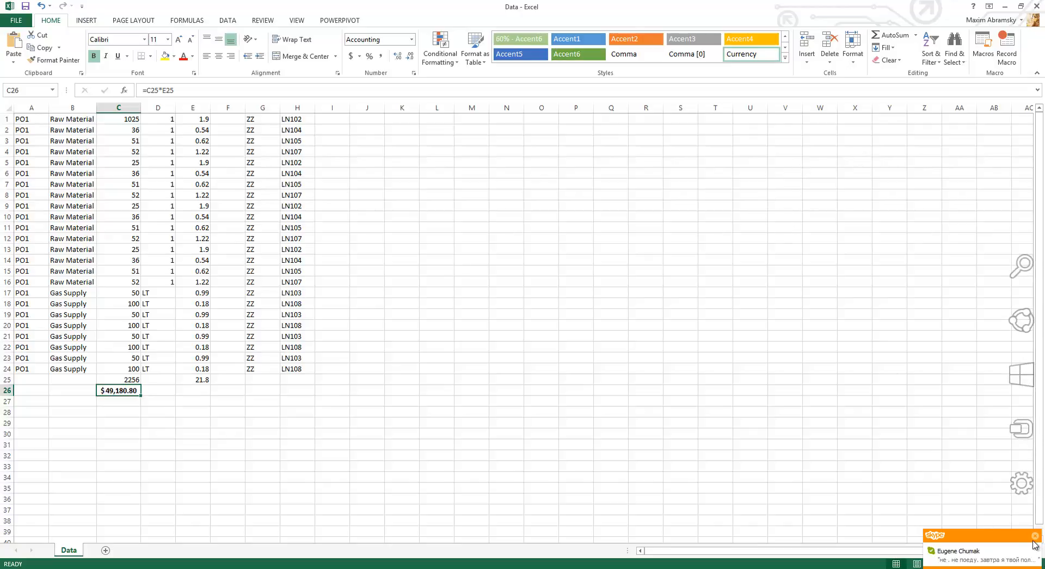
Dismiss the chat notification and close Data.csv without saving the changes, returning to Data Explorer
left_click(1034, 537)
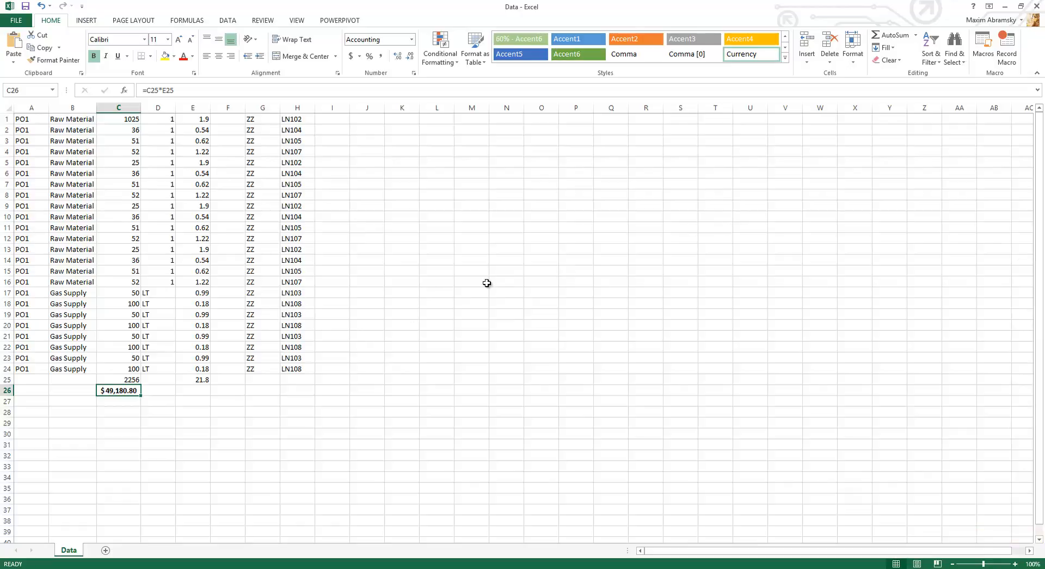
left_click(1035, 8)
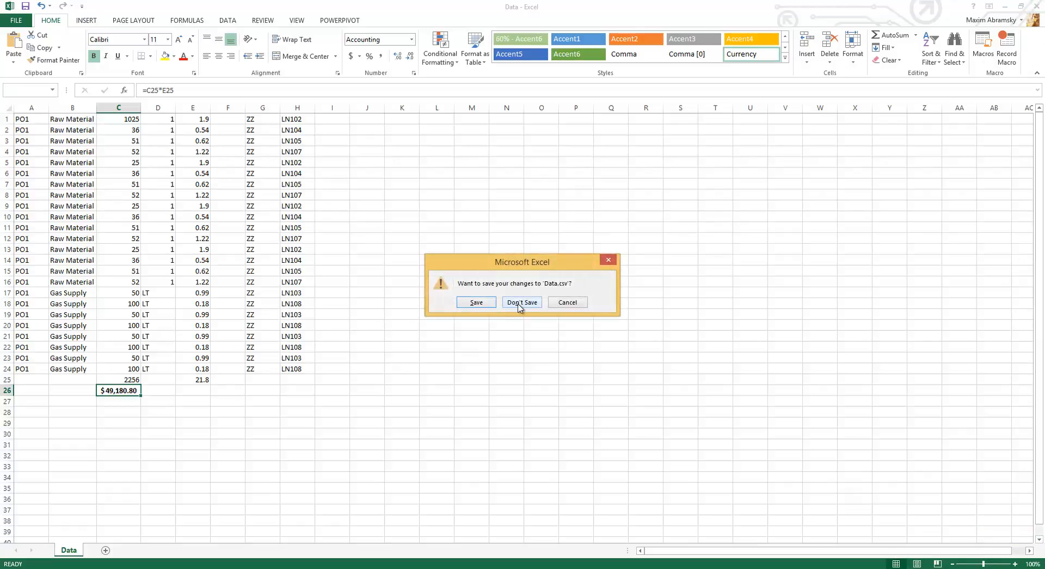
left_click(520, 303)
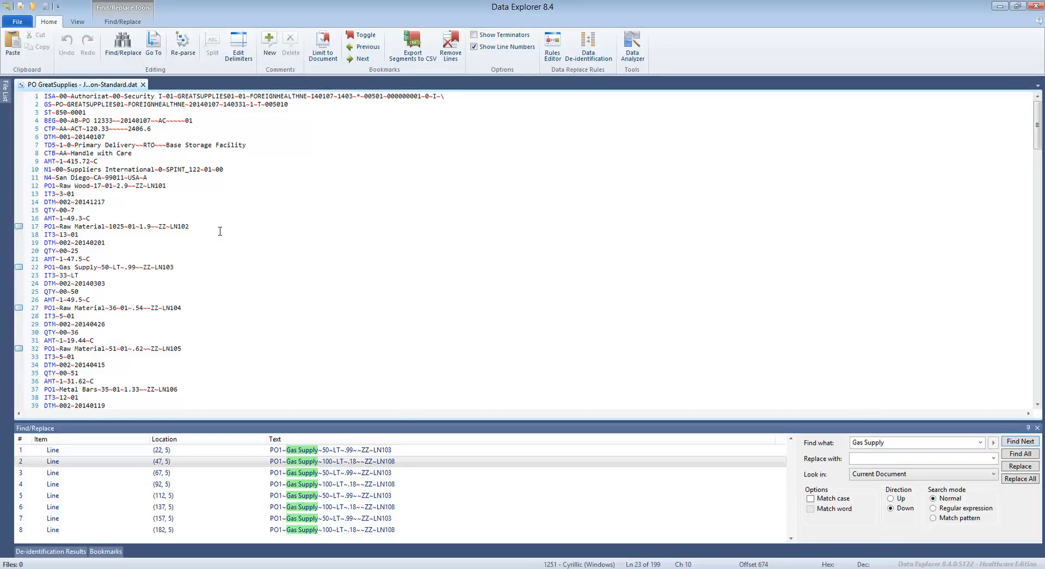
Examine the quantities in the PO1 lines from line 17 to line 37 and compare them with line 17
left_click_drag(85, 233, 121, 242)
double_click(116, 227)
left_click(106, 267)
double_click(113, 308)
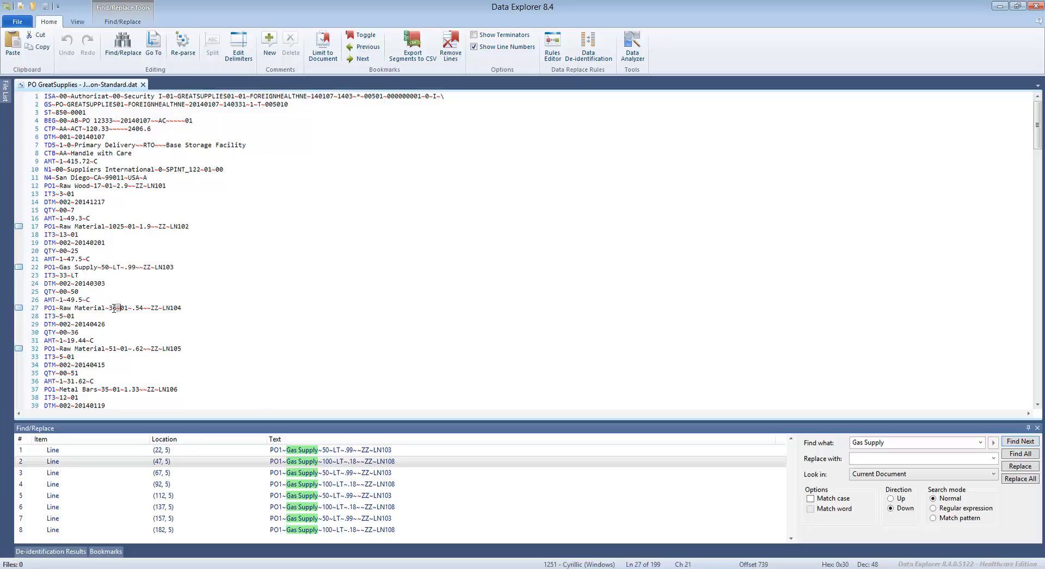
double_click(111, 349)
left_click(110, 389)
double_click(113, 226)
Add the comment "Please verify this line item's quantity" to the Raw Material line item on lines 17 to 21
left_click_drag(46, 228, 90, 257)
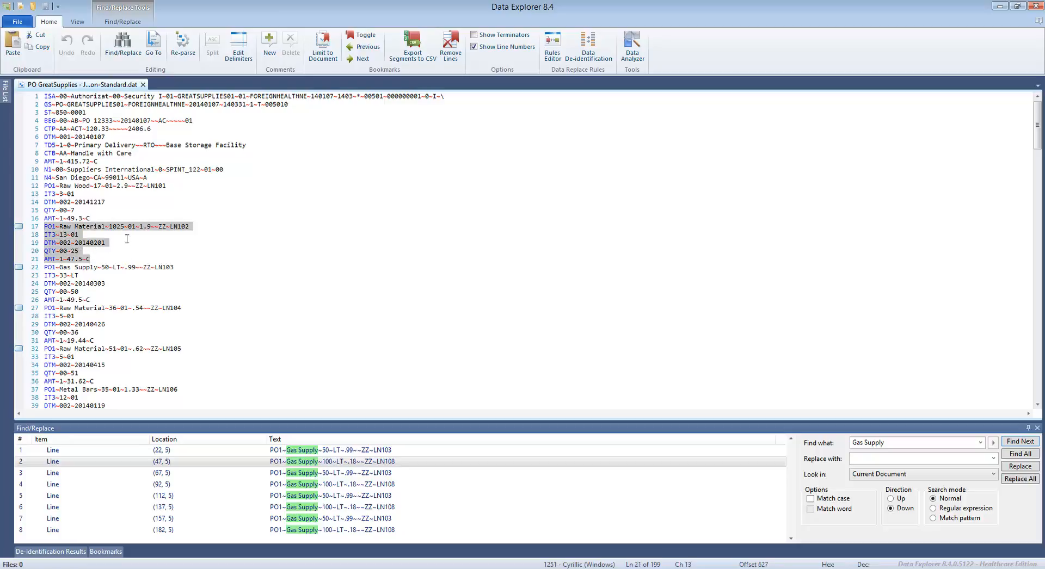
left_click(116, 260)
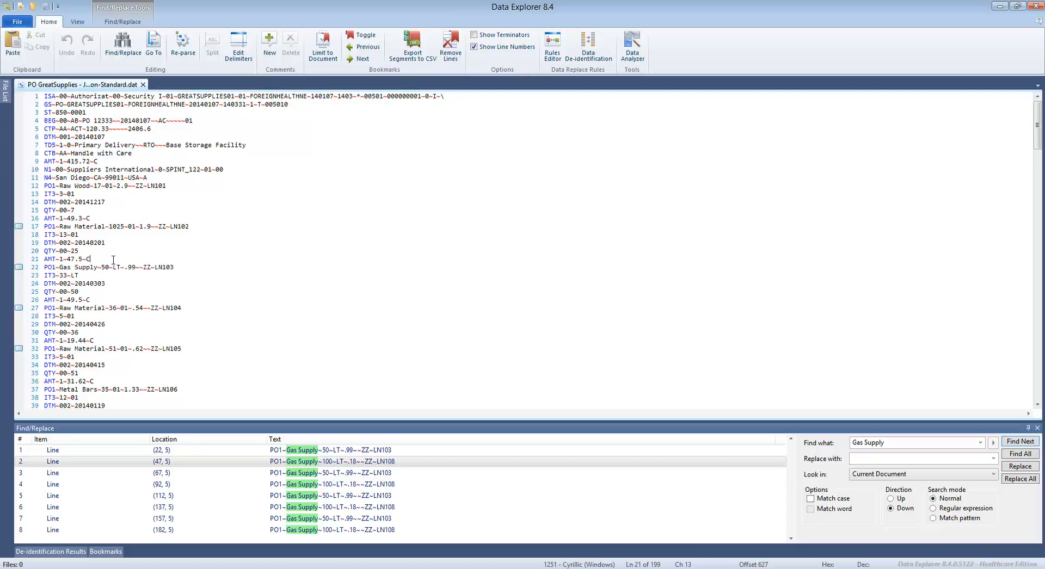
left_click_drag(117, 260, 42, 231)
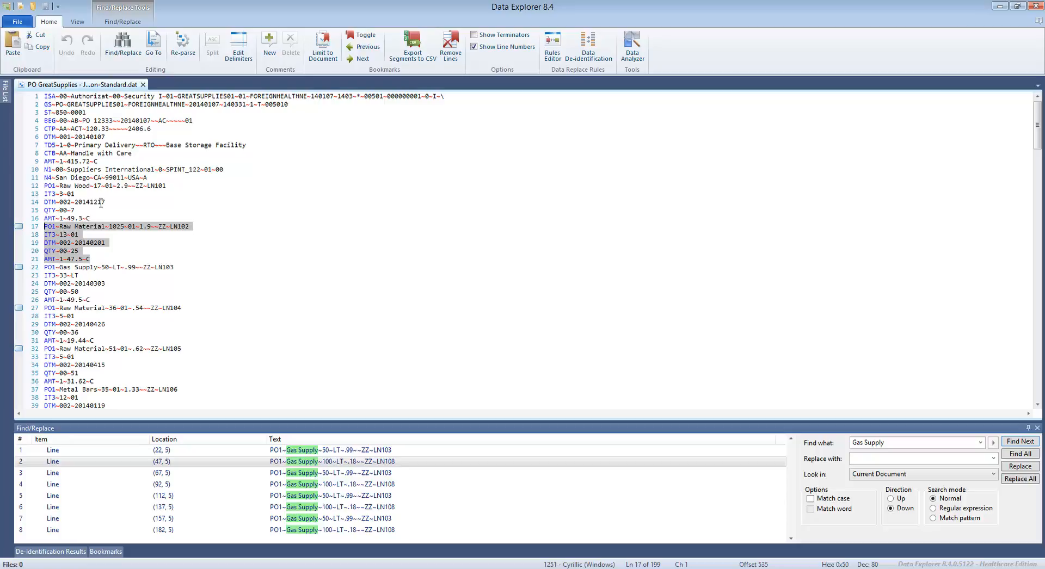
left_click(271, 48)
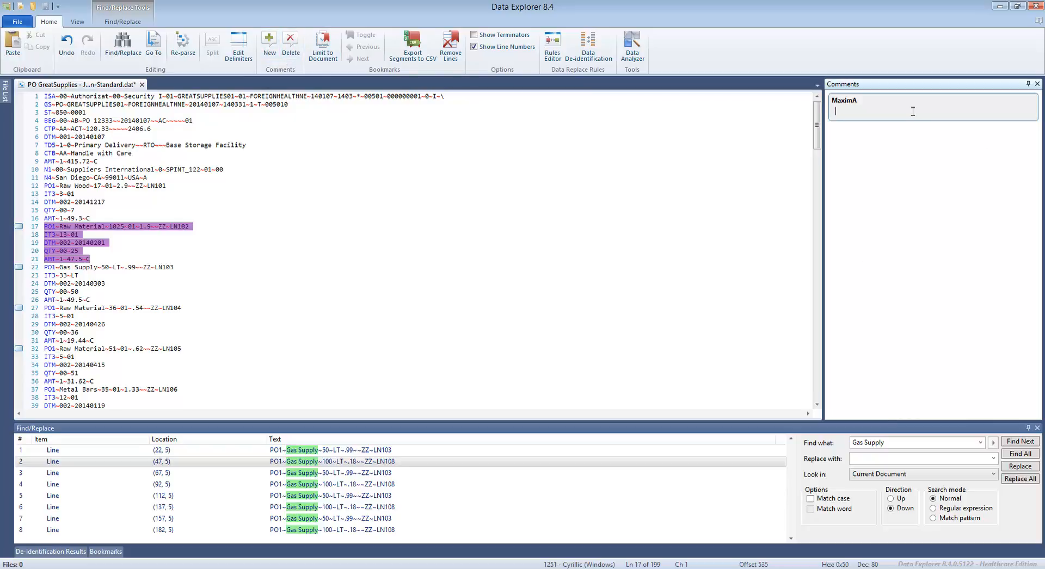
type("Please veroif")
key("BackSpace")
key("BackSpace")
key("BackSpace")
key("BackSpace")
key("BackSpace")
key("BackSpace")
type("fy this line item's quantity")
left_click(475, 262)
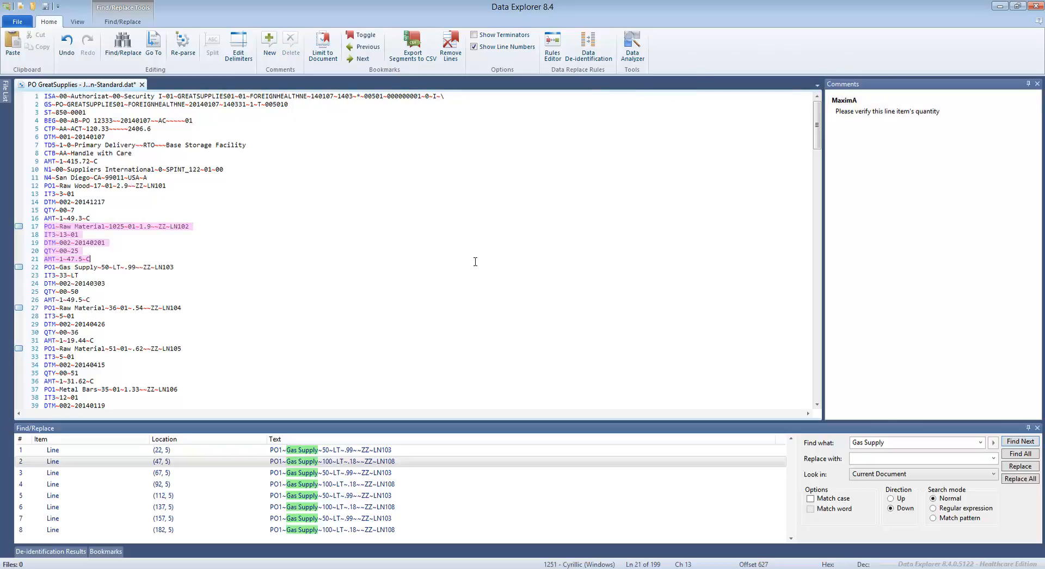
Reply to the comment on lines 17 to 21 with "Verified with the customer, everything is alright"
left_click(52, 226)
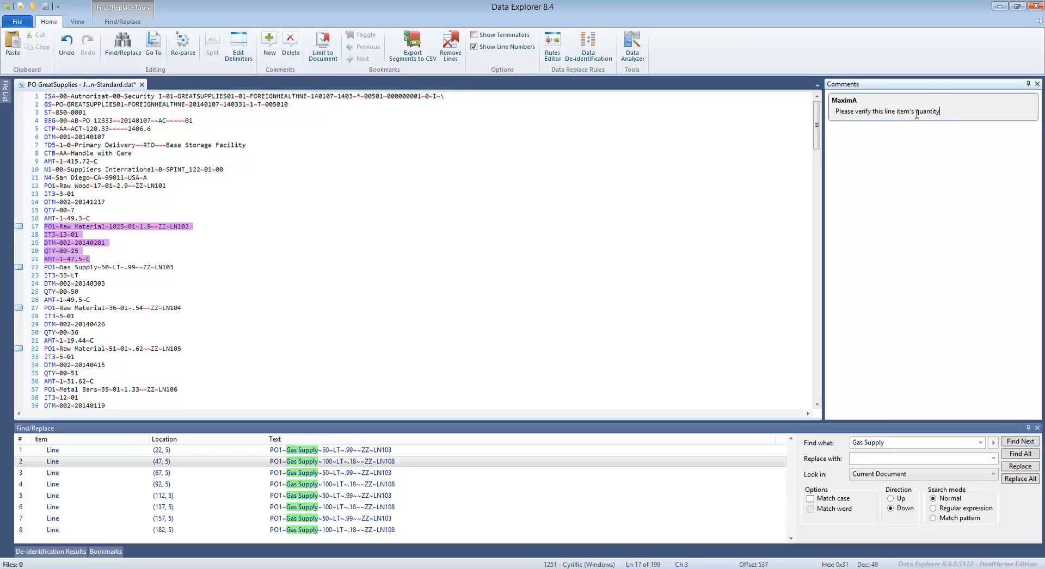
left_click(109, 259)
left_click(63, 243)
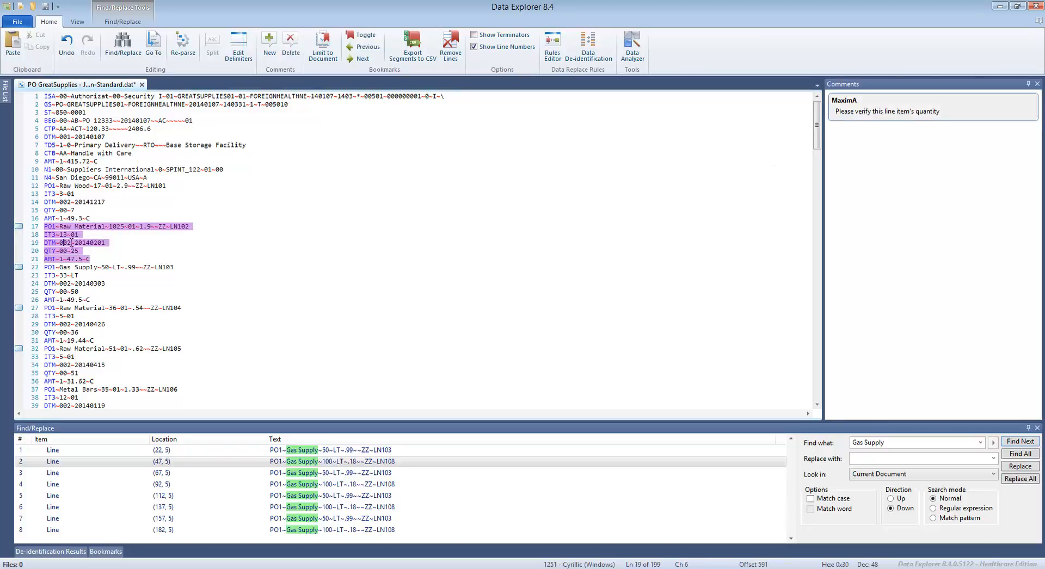
left_click(955, 110)
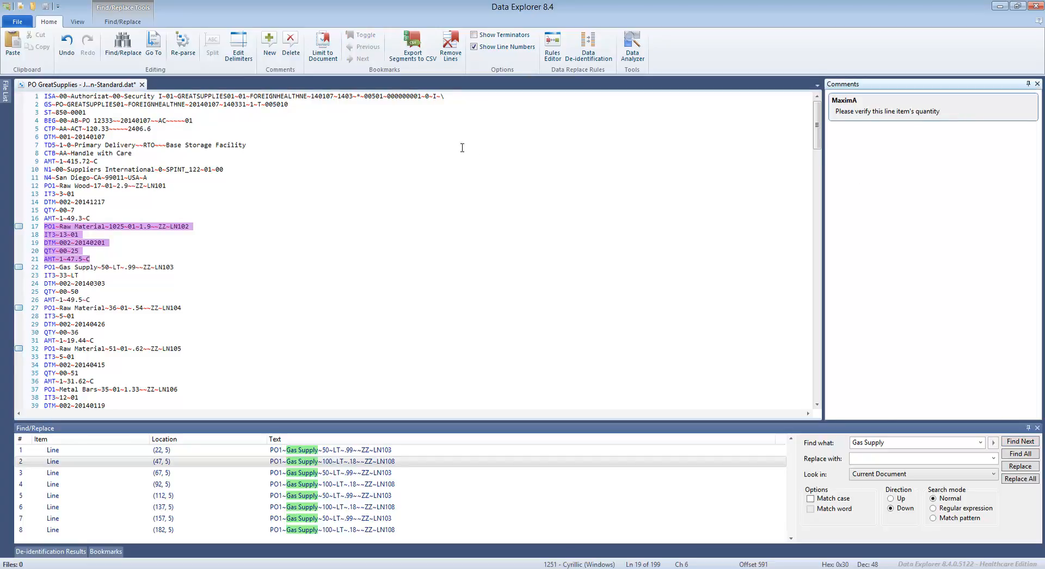
left_click(268, 53)
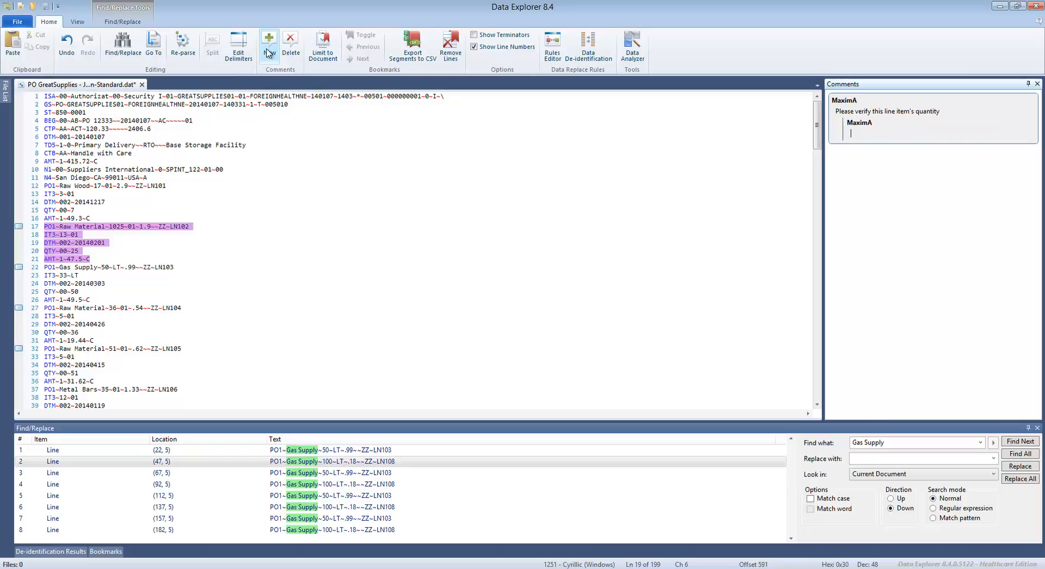
type("Verified with the customer, everything is alri")
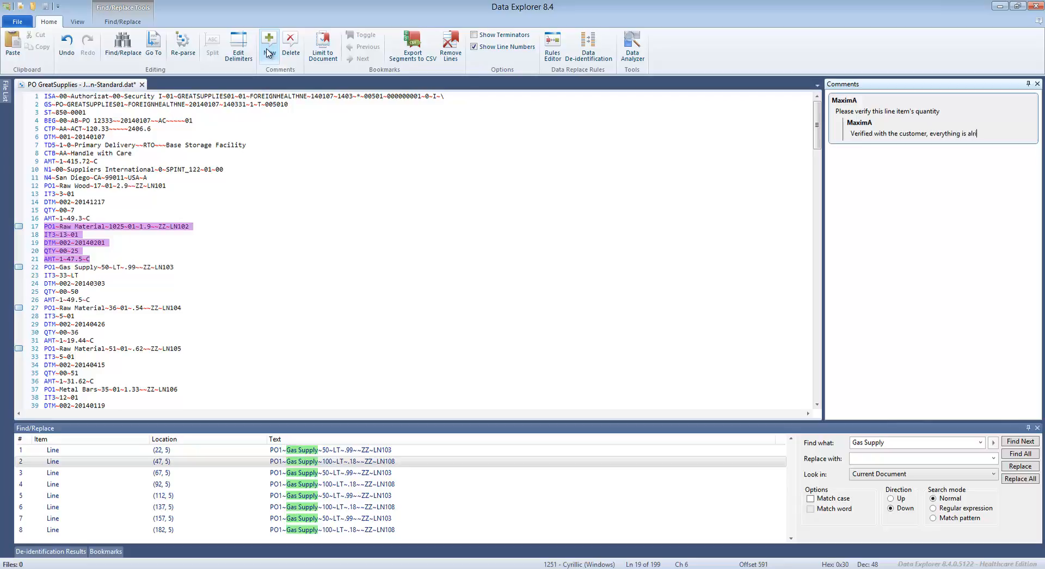
type("ght")
left_click(592, 242)
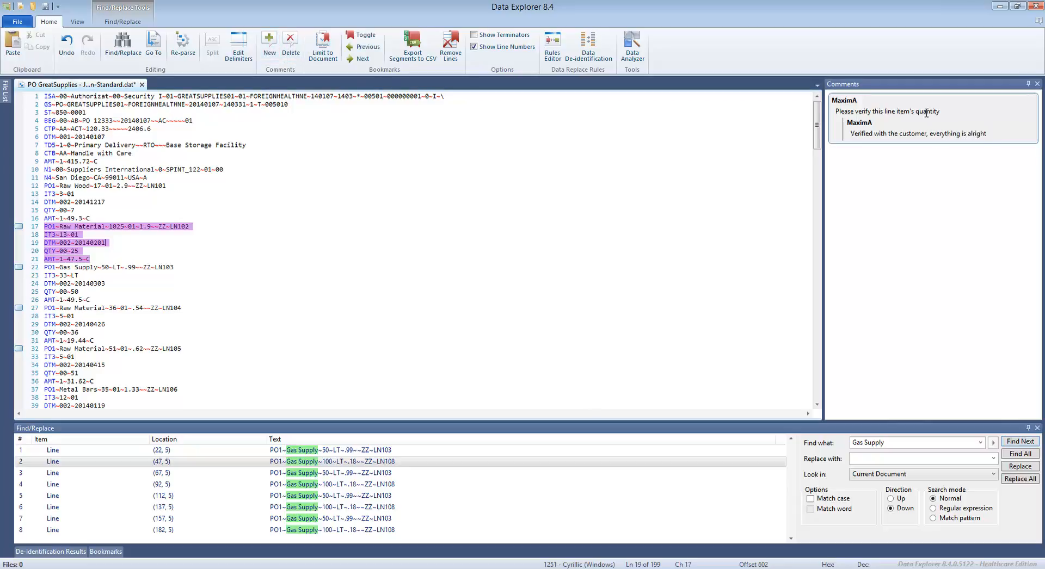
left_click(926, 112)
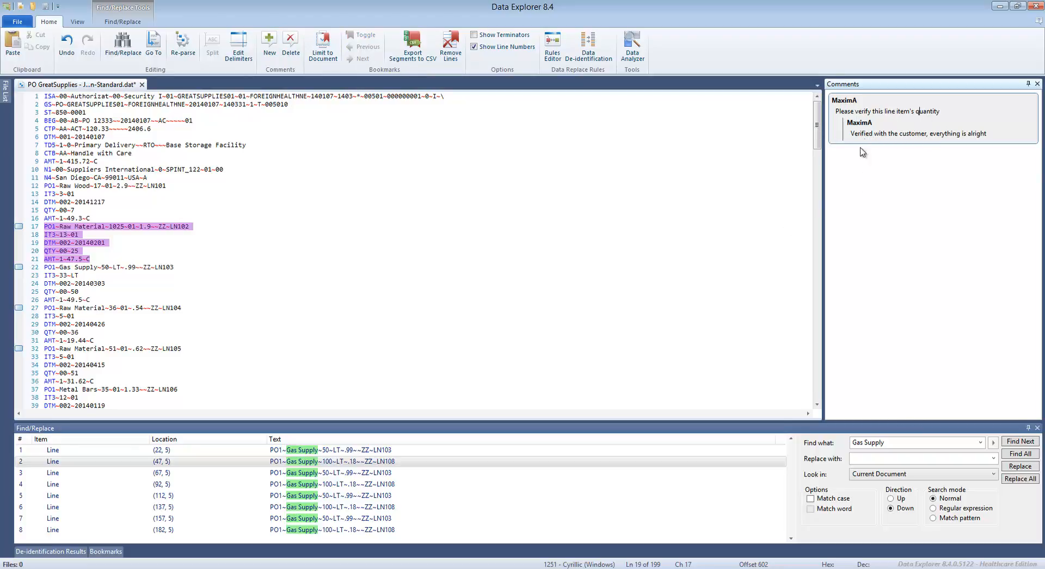
Add the comment "Anther comment" to lines 34 to 40 of the data file
left_click(126, 323)
scroll(131, 322, "down", 3)
left_click_drag(129, 341, 43, 293)
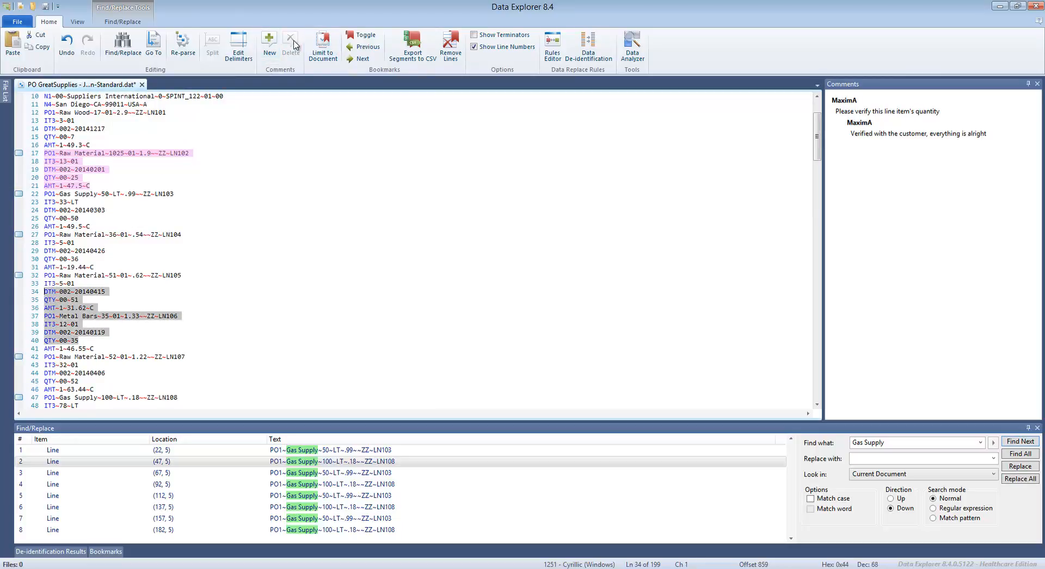
left_click(270, 44)
type("Anther")
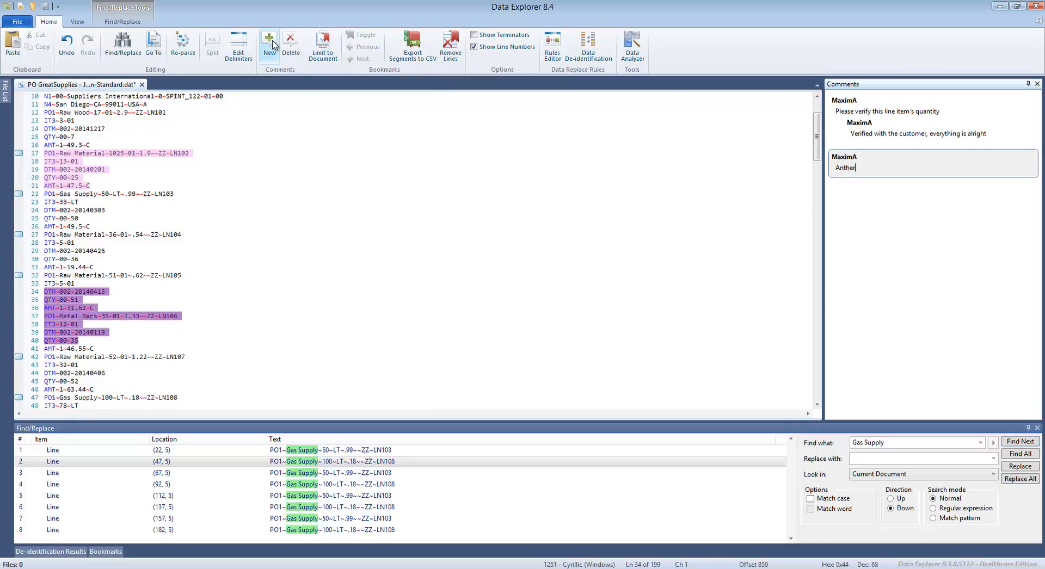
type(" comment")
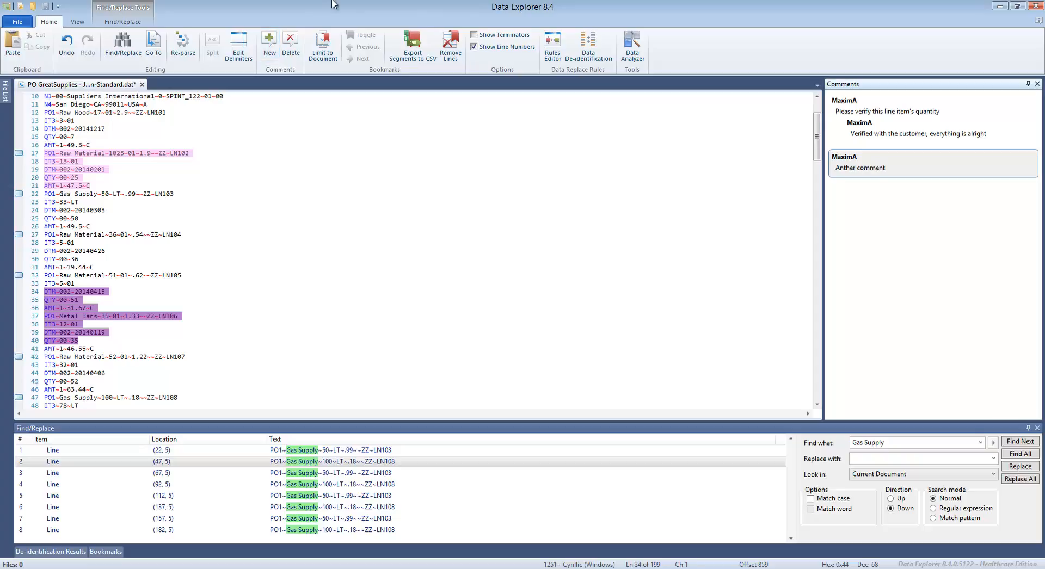
Delete the comment thread on lines 17 to 21 and the comment on lines 34 to 40
left_click(222, 177)
left_click(914, 111)
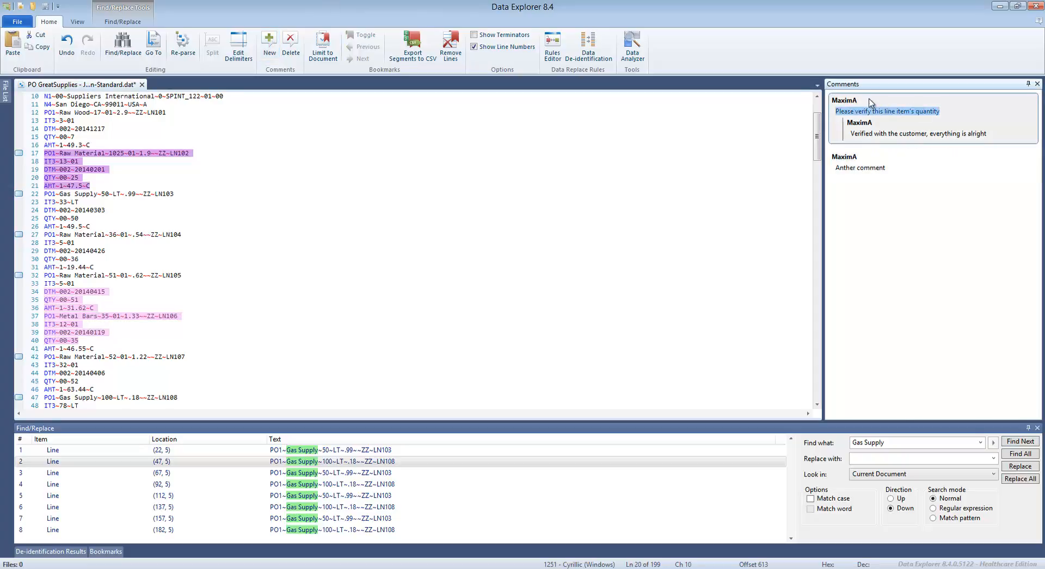
left_click(301, 50)
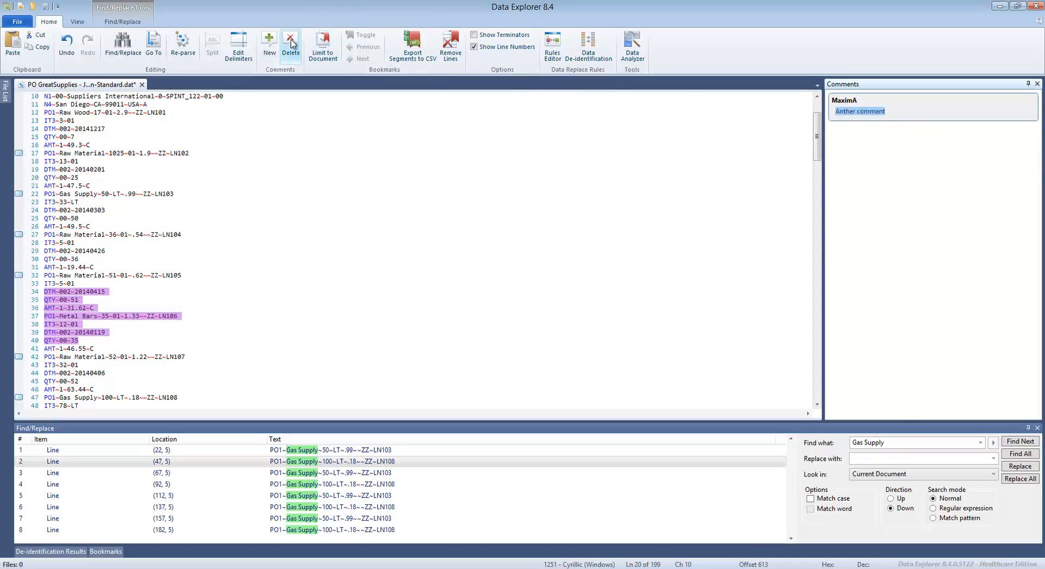
left_click(302, 51)
left_click(310, 267)
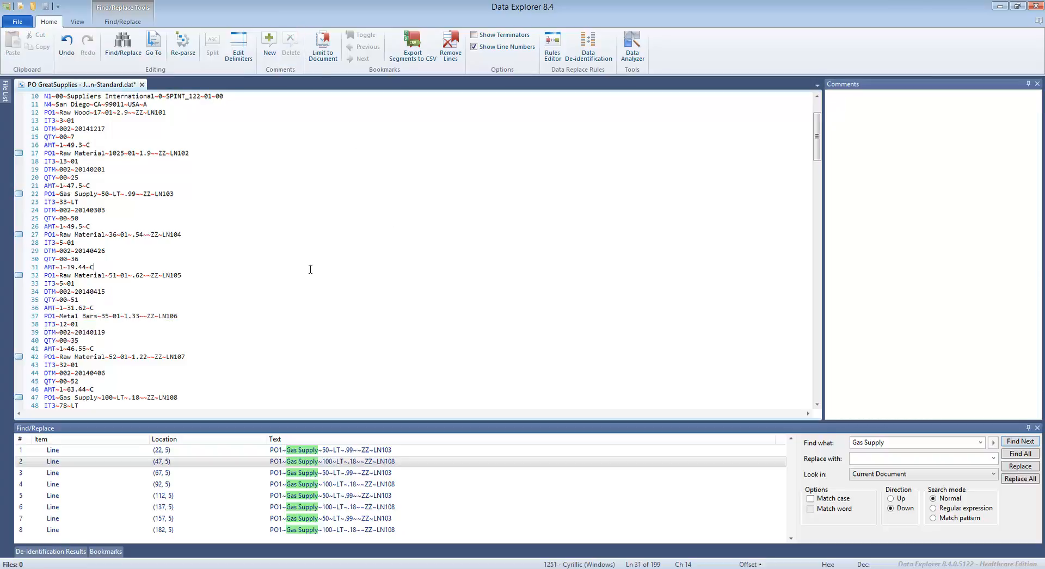
scroll(310, 269, "up", 3)
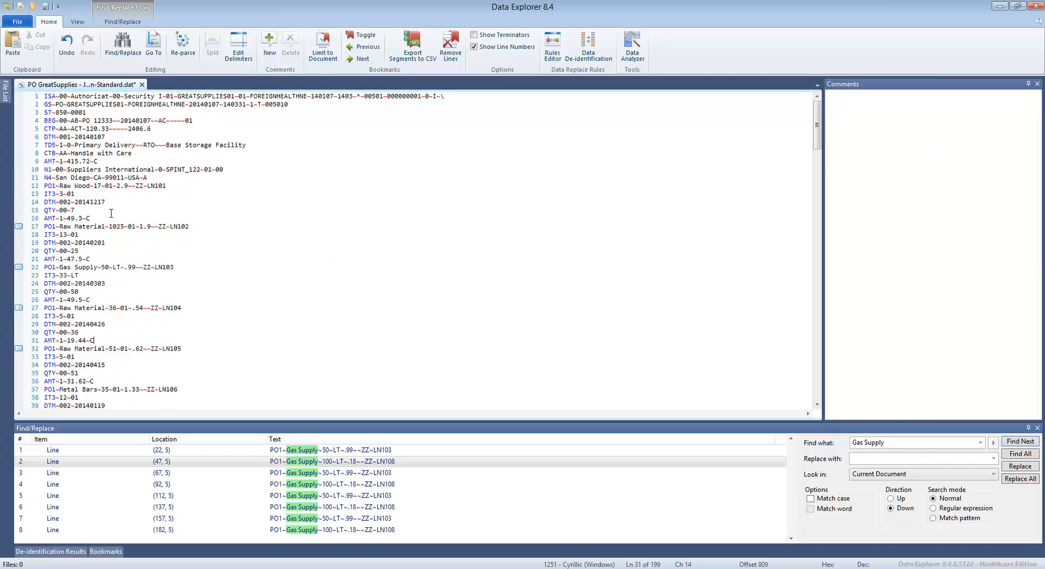
Undo the deletion of both comments
key("ctrl+z")
key("ctrl+z")
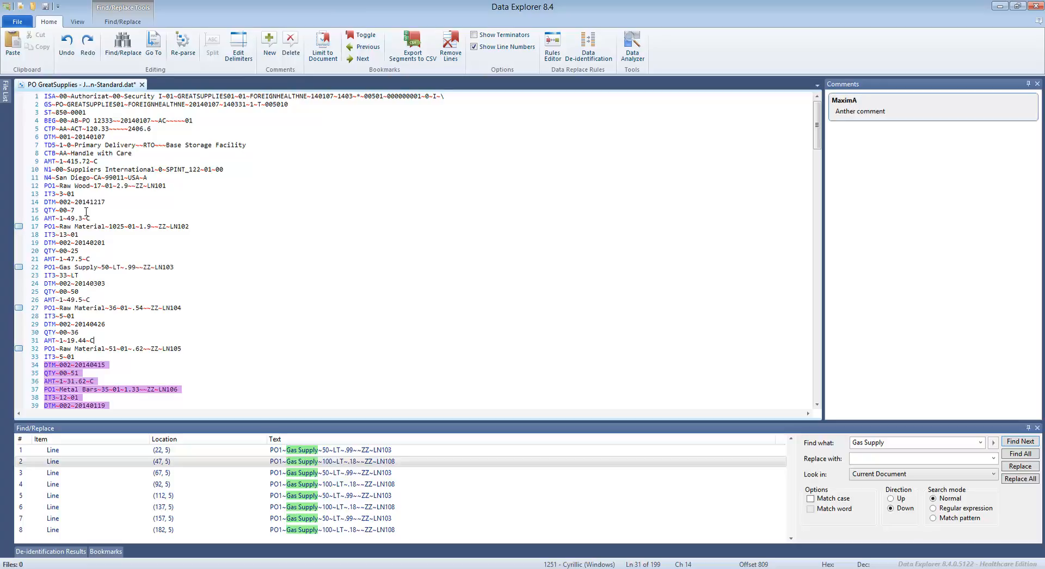
left_click(354, 235)
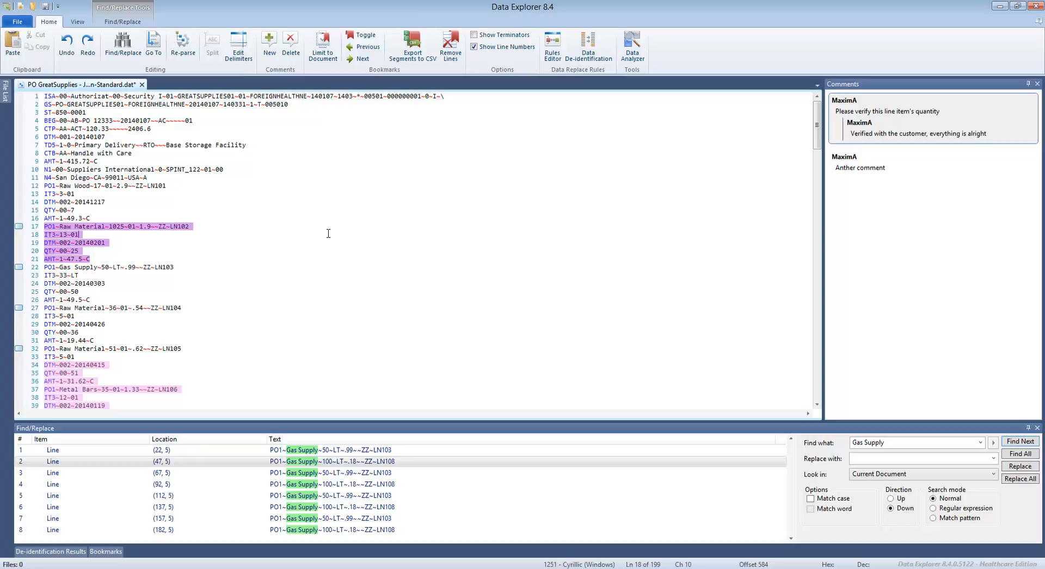
Save the changes to the non-standard purchase order data file
key("ctrl+s")
left_click(873, 168)
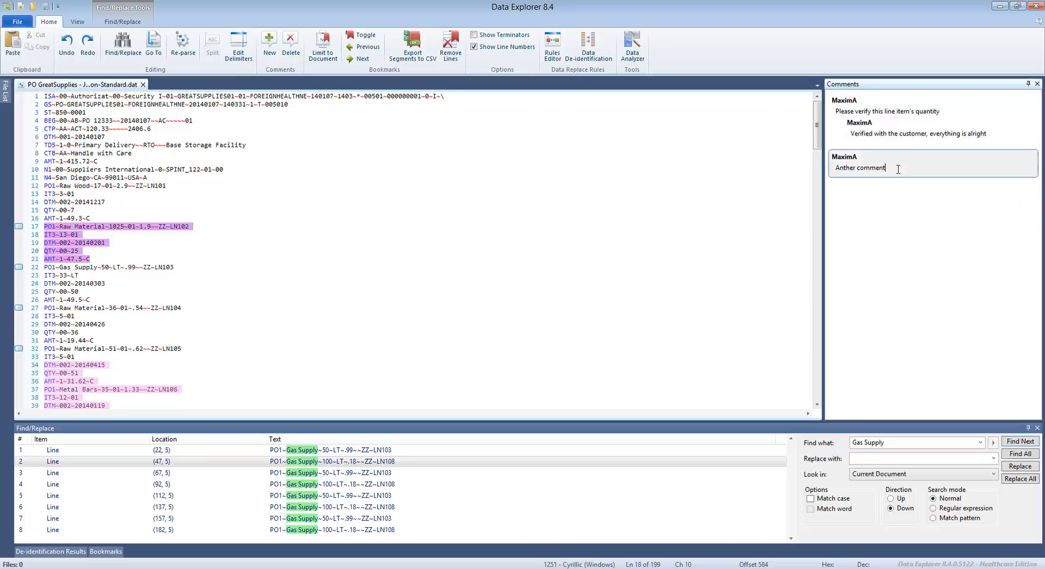
left_click(850, 132)
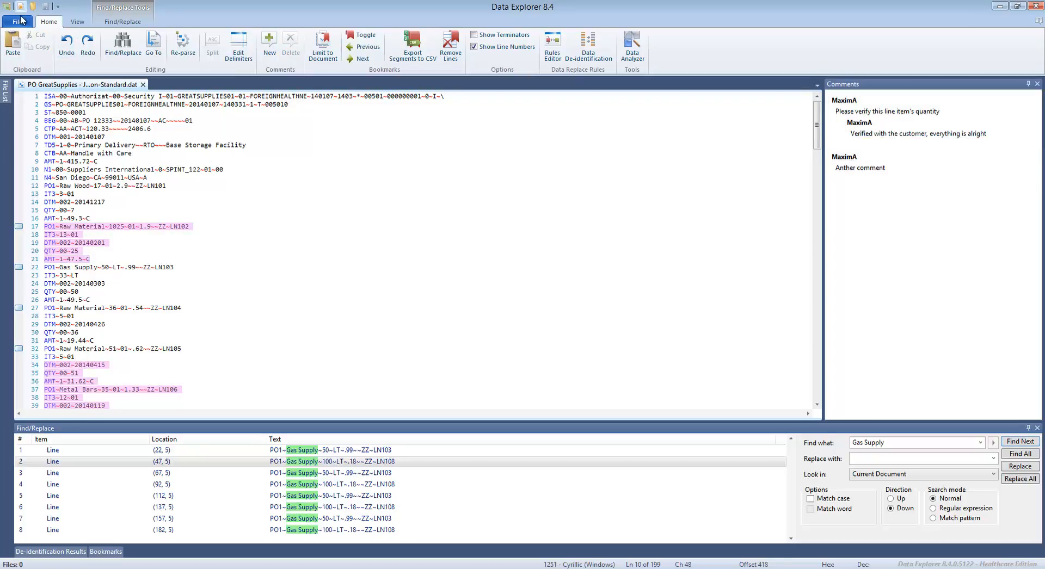
Save the file as a Data Package (*.datx) named "PO GreatSupplies - Jan 2014 - Comments"
left_click(22, 23)
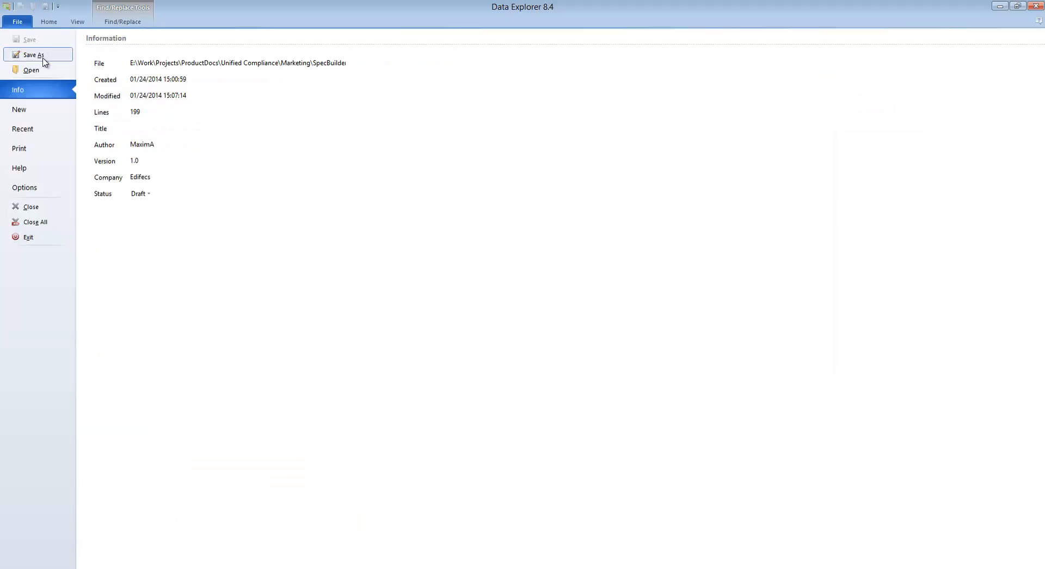
left_click(42, 57)
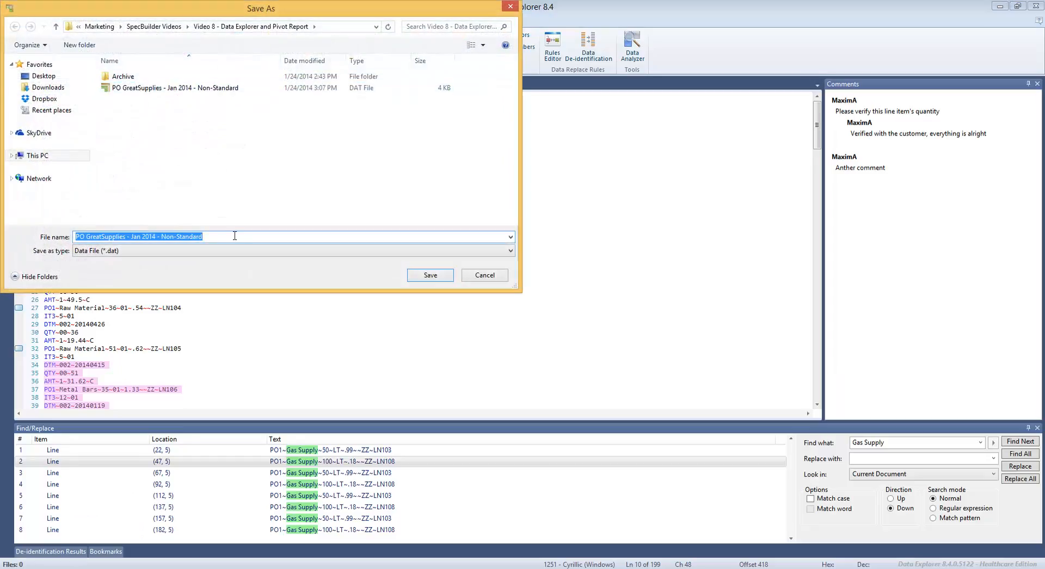
left_click(140, 253)
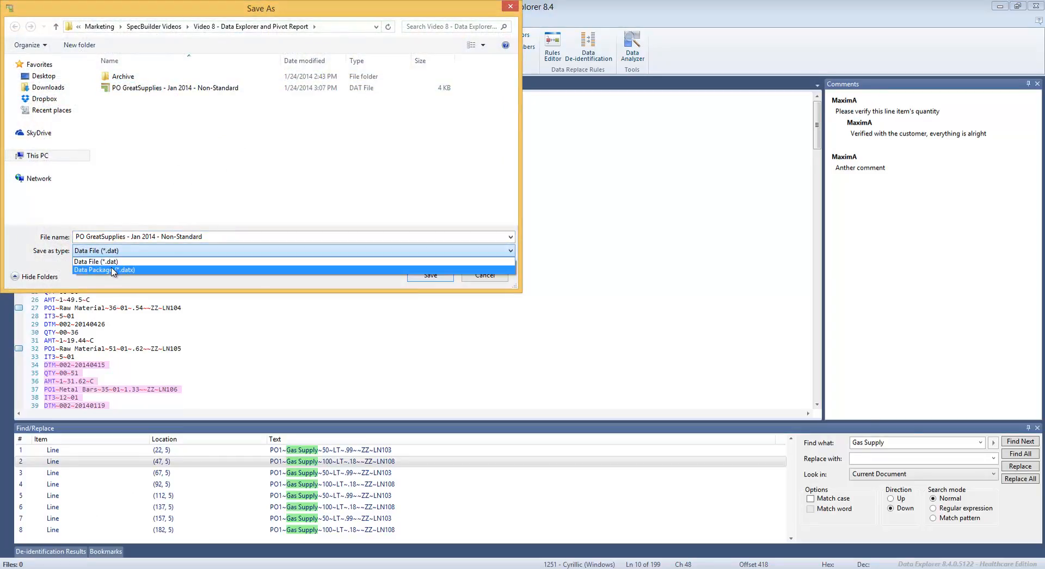
left_click(117, 269)
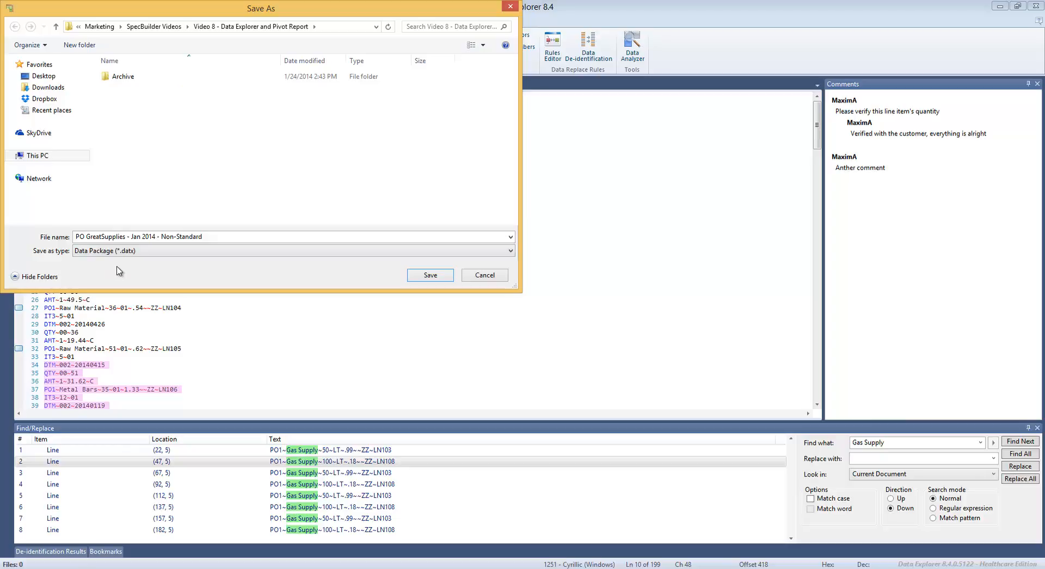
left_click(231, 236)
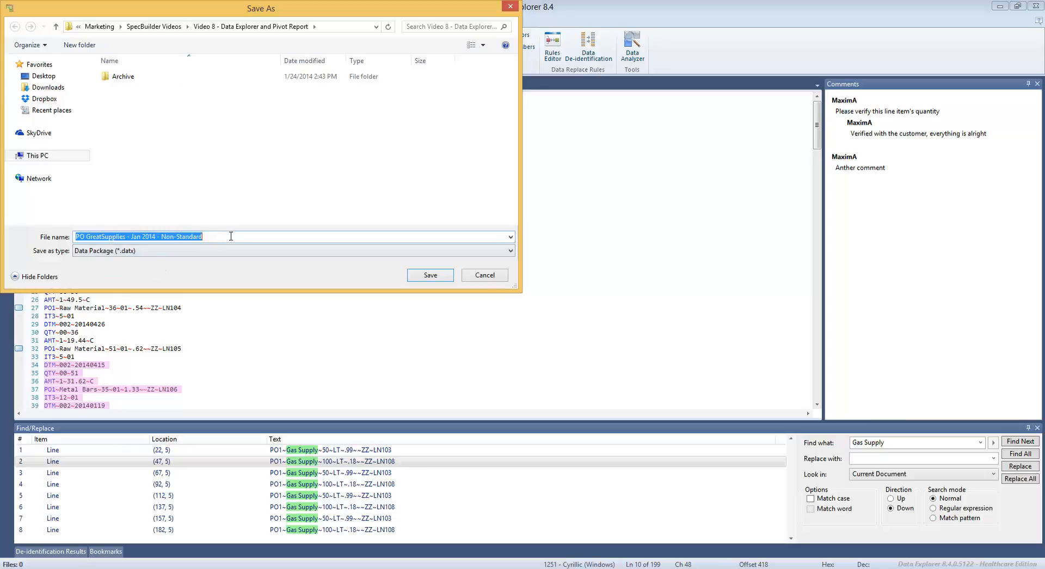
left_click(163, 237)
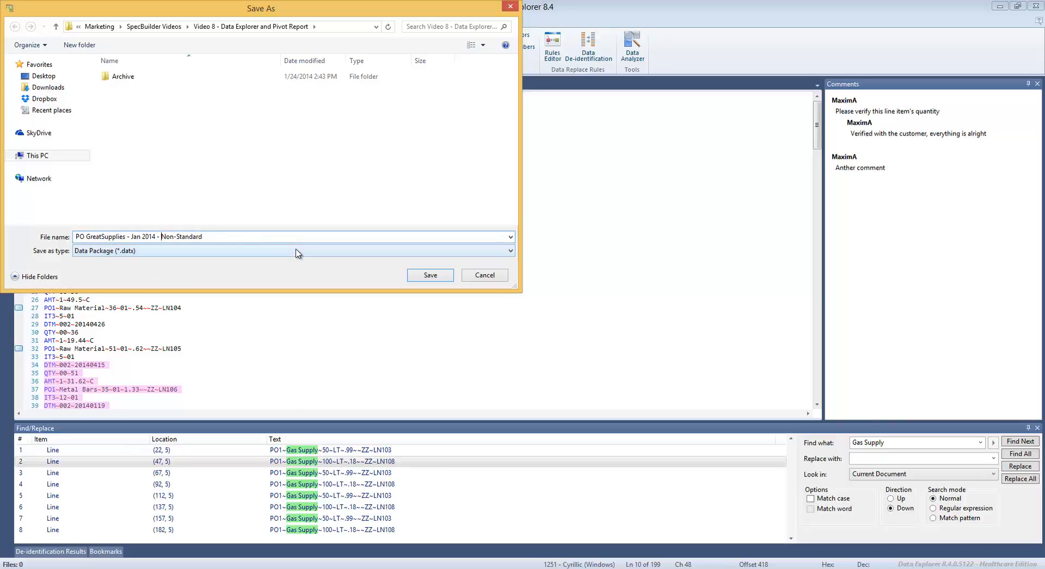
key("shift+End")
key("Delete")
type("Comments")
key("Return")
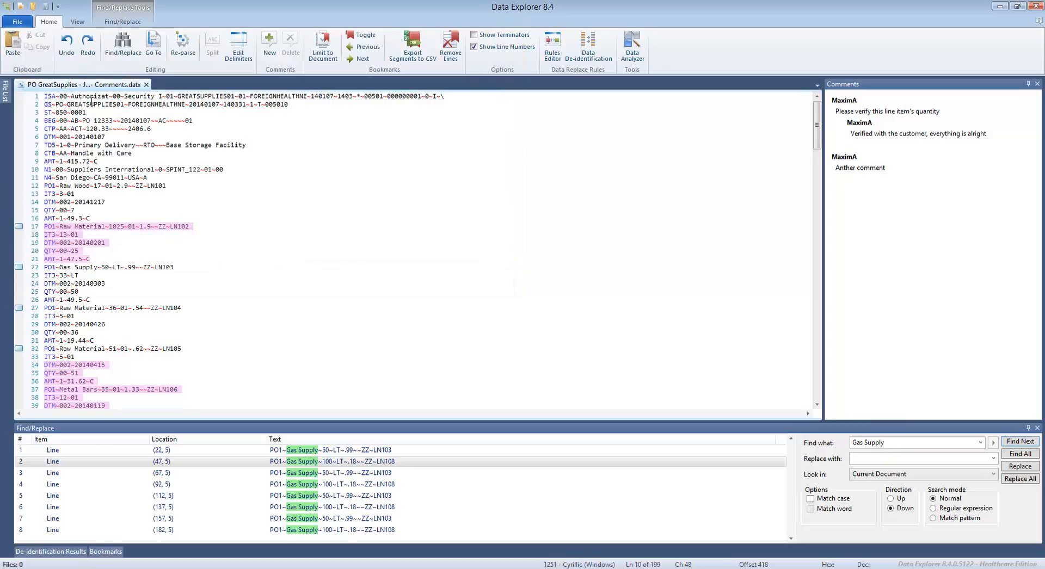
Close the data package, reopen "PO GreatSupplies - Jan 2014 - Comments" and check its comments
left_click(145, 85)
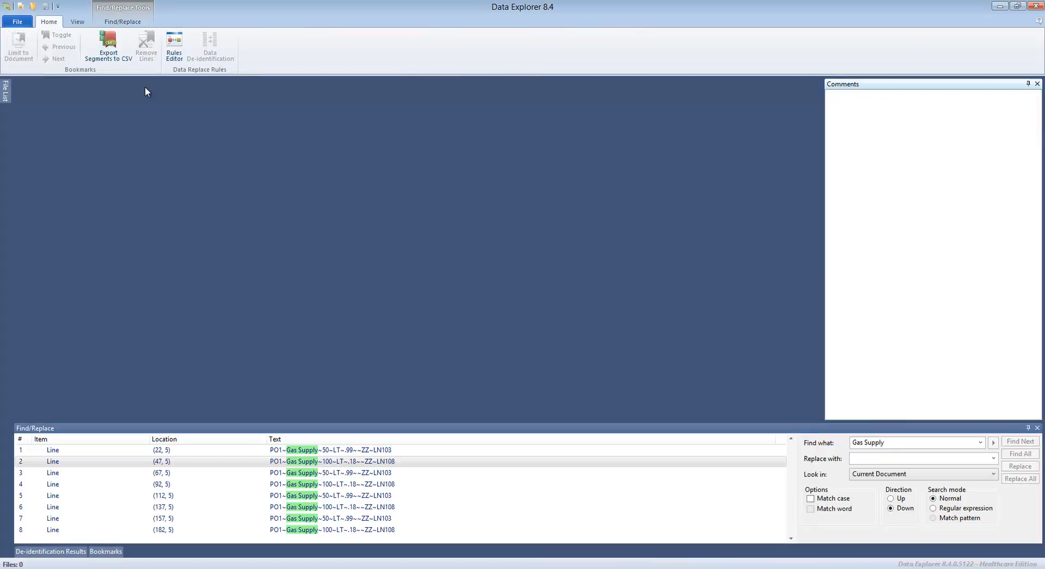
key("ctrl+o")
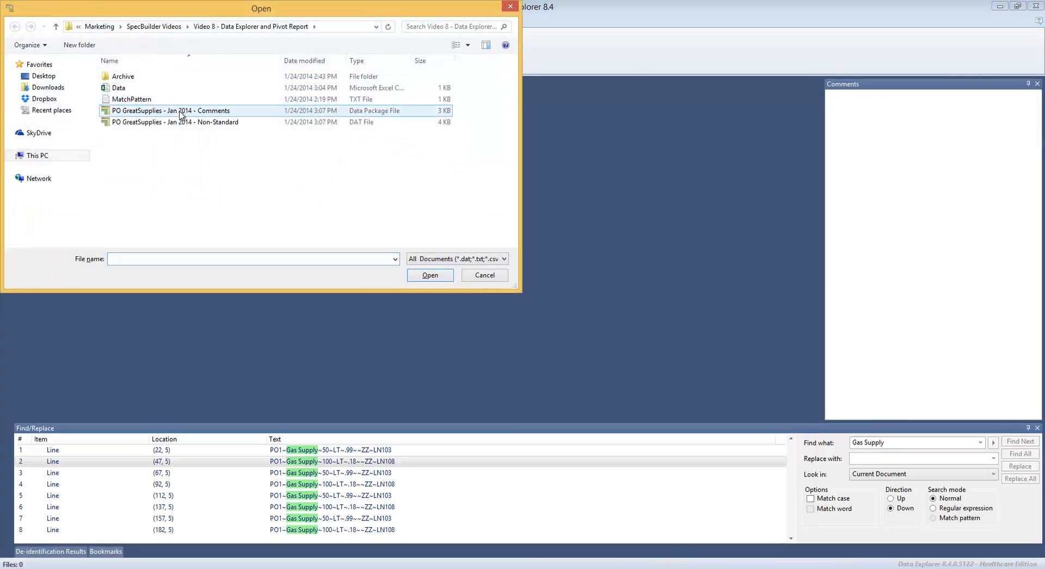
double_click(188, 111)
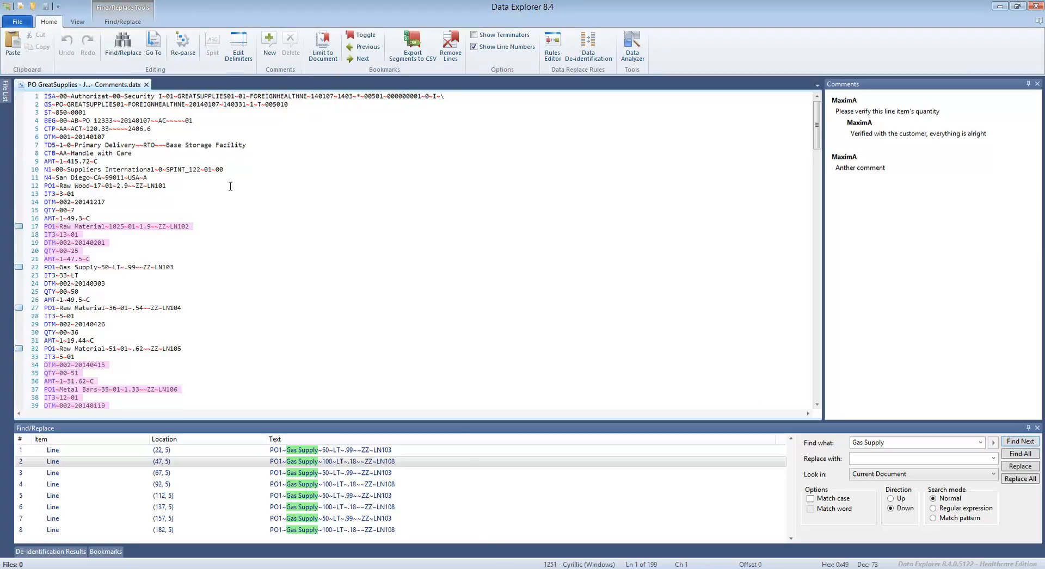
left_click(887, 111)
left_click(870, 169)
left_click(555, 209)
Examine the sender ID on line 2, the delivery description on line 7 and the product data on line 12
double_click(90, 104)
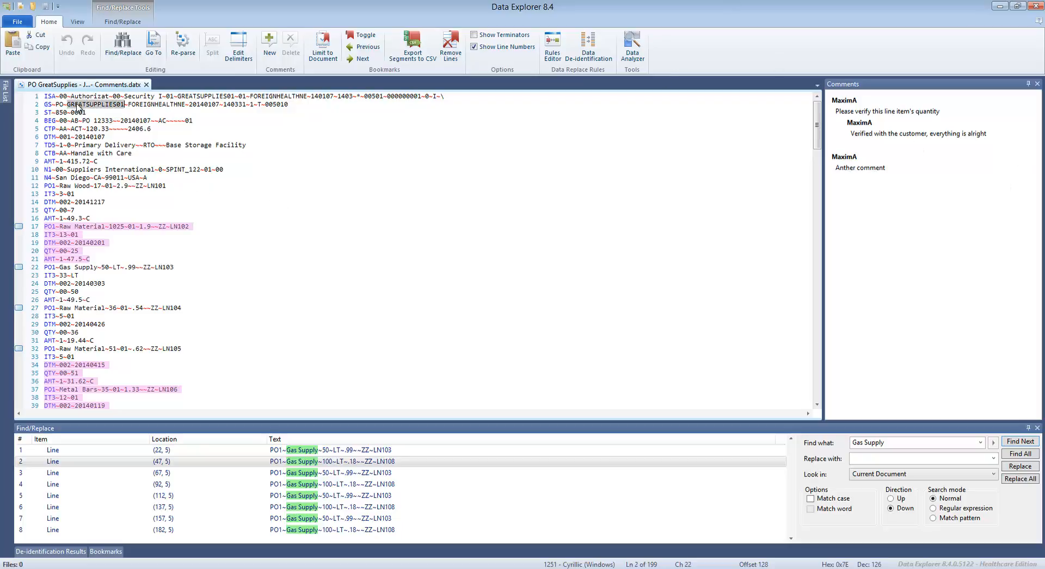
left_click(117, 107)
left_click(76, 145)
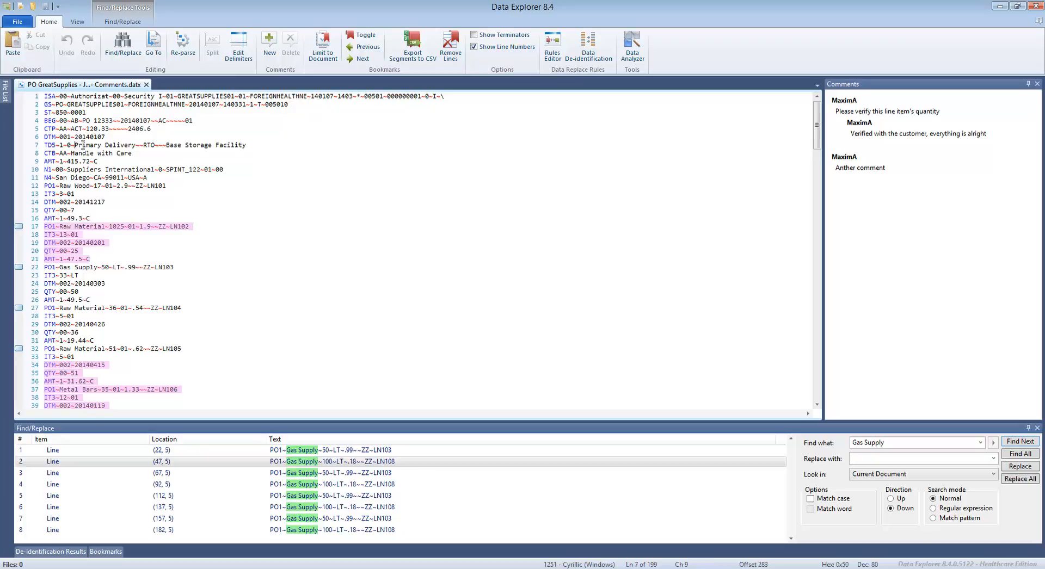
left_click_drag(76, 145, 130, 147)
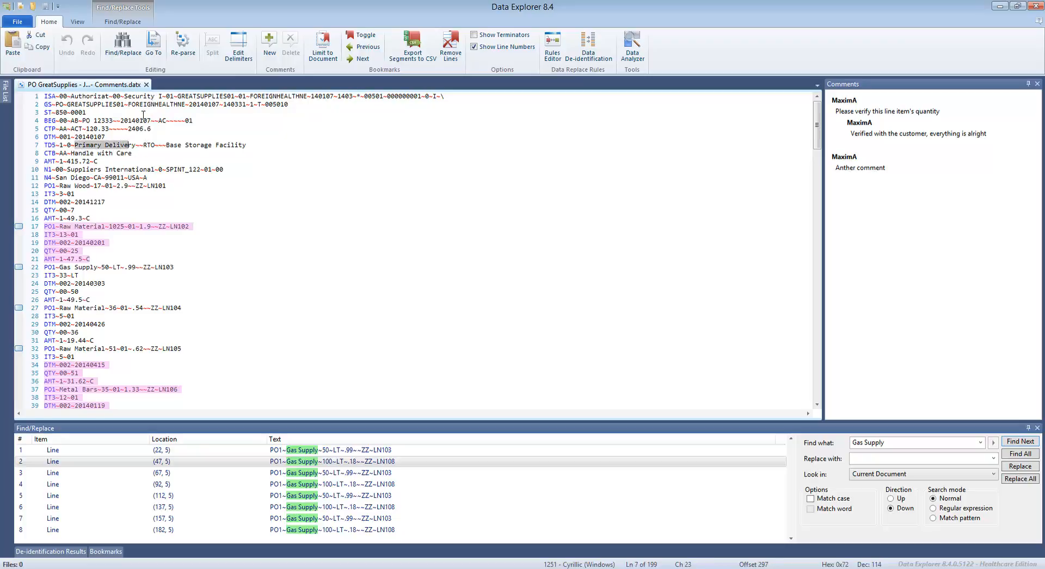
left_click(90, 186)
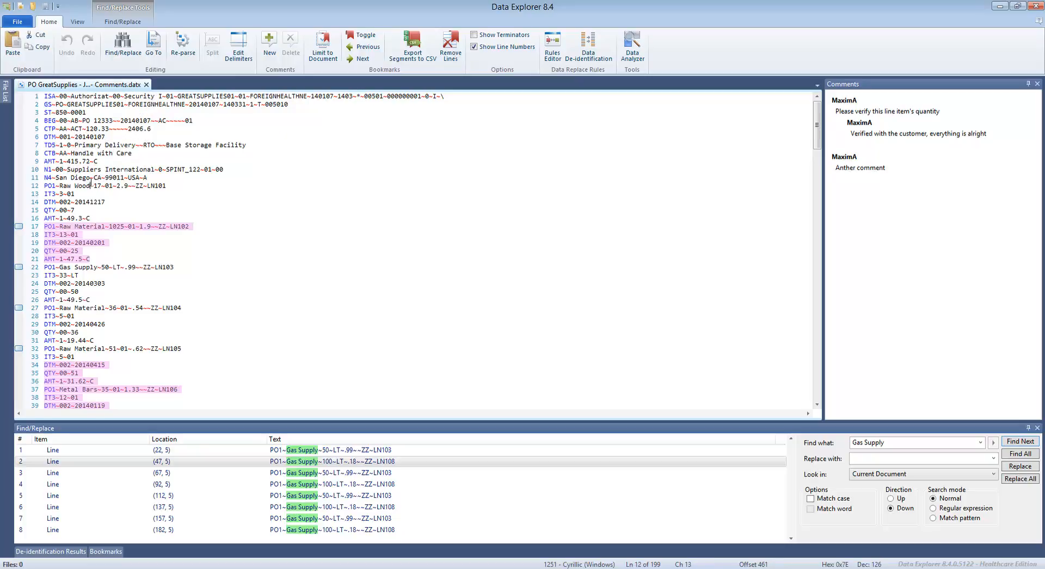
key("Right")
key("Left")
key("Left")
key("Left")
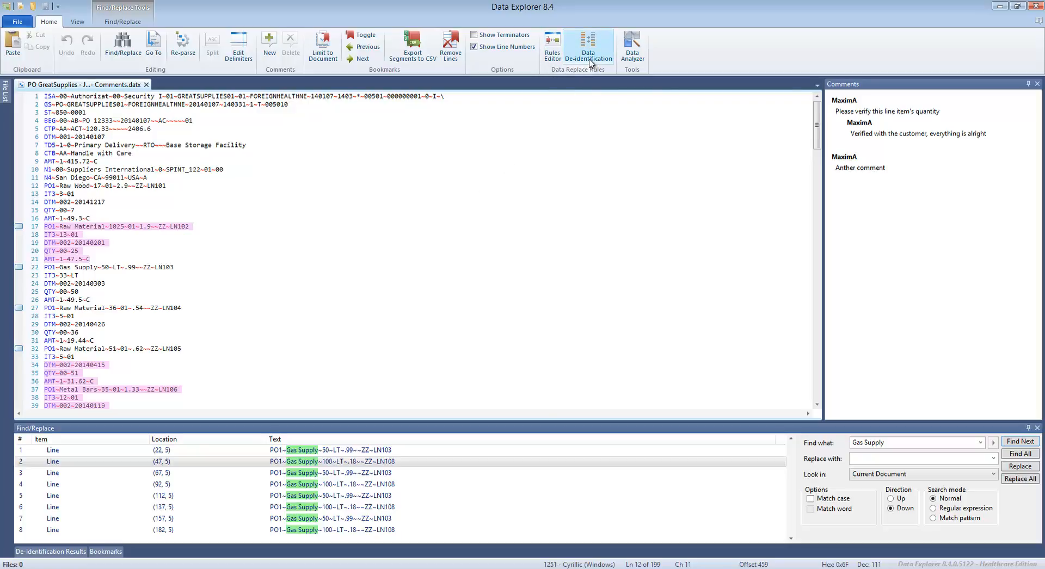
Review the ISA, GS, N1 and N4 masking rules of X12-850.drr in the Data Replace Rules Editor
left_click(552, 45)
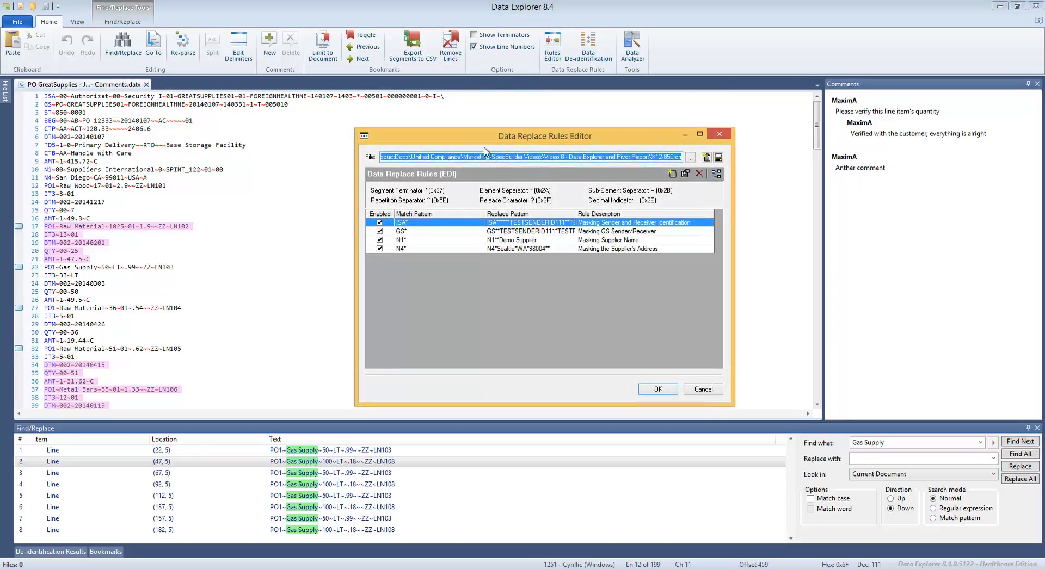
left_click(430, 231)
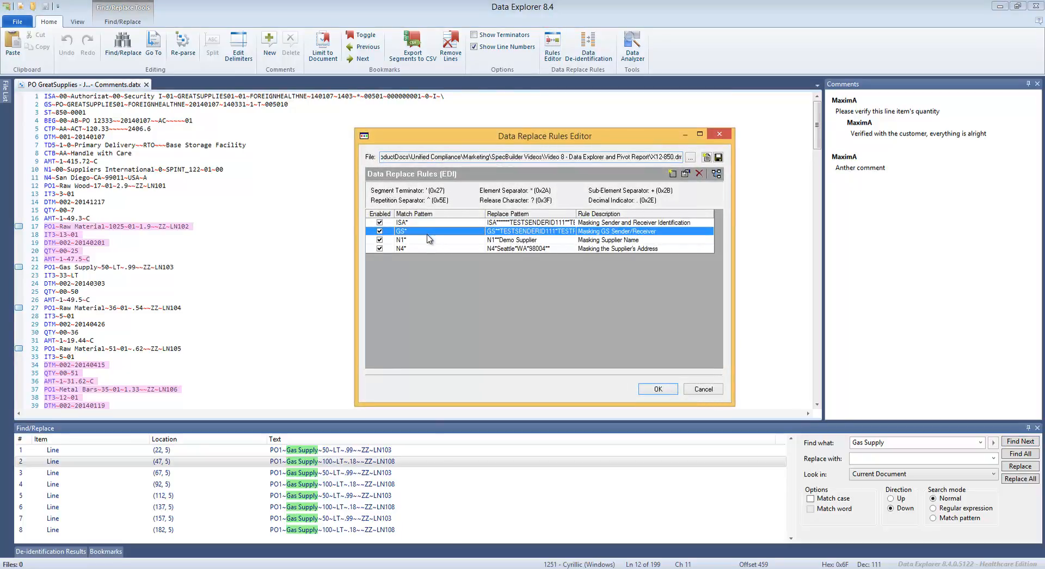
left_click(426, 240)
left_click(421, 249)
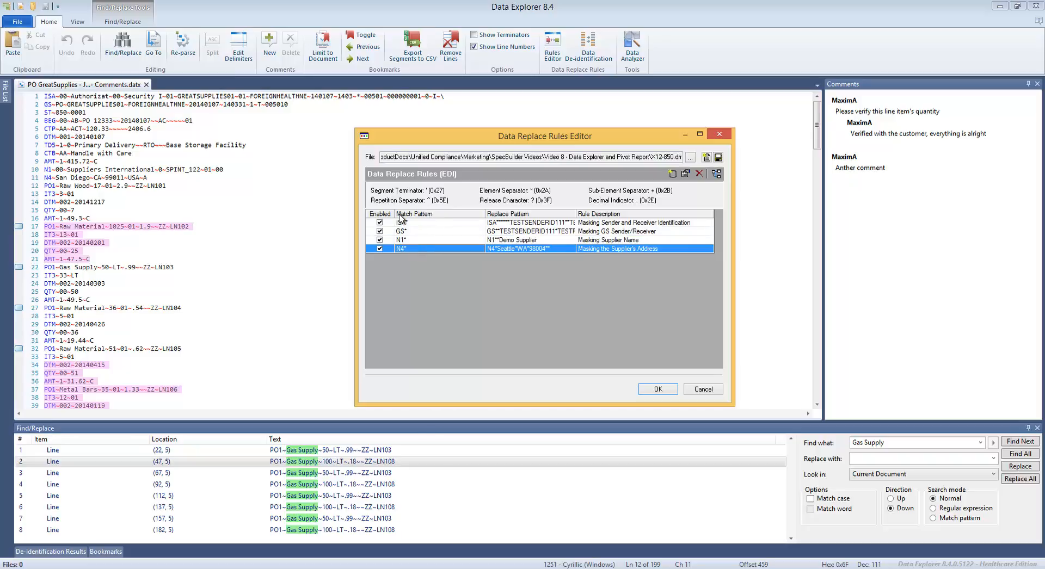
left_click(524, 232)
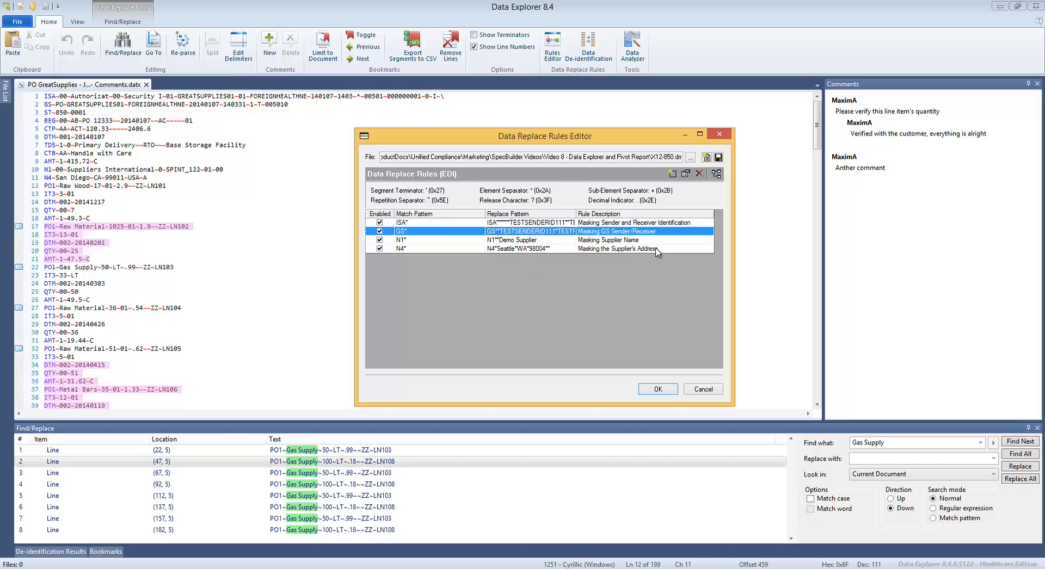
left_click(520, 250)
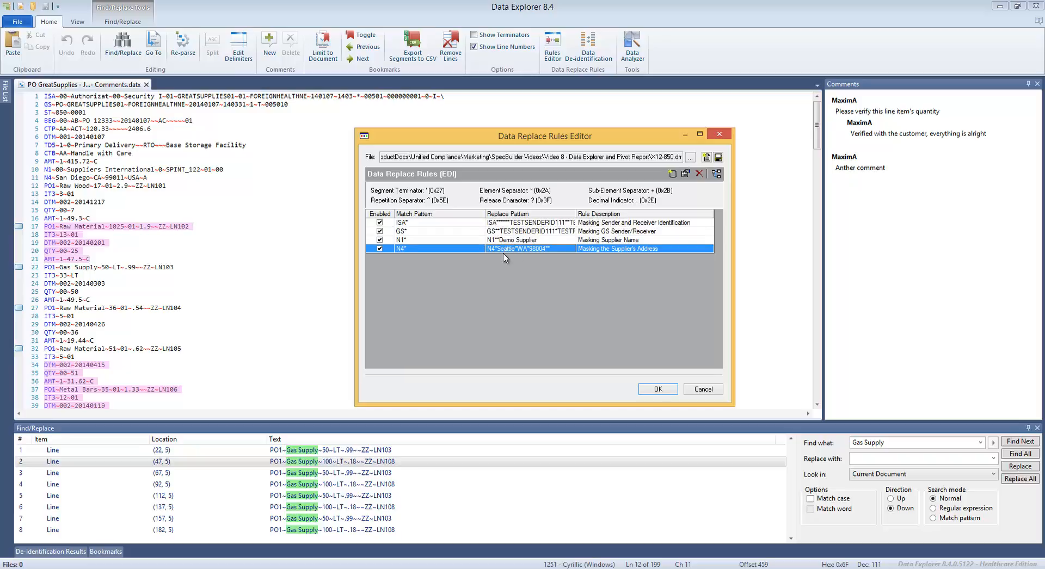
left_click(648, 386)
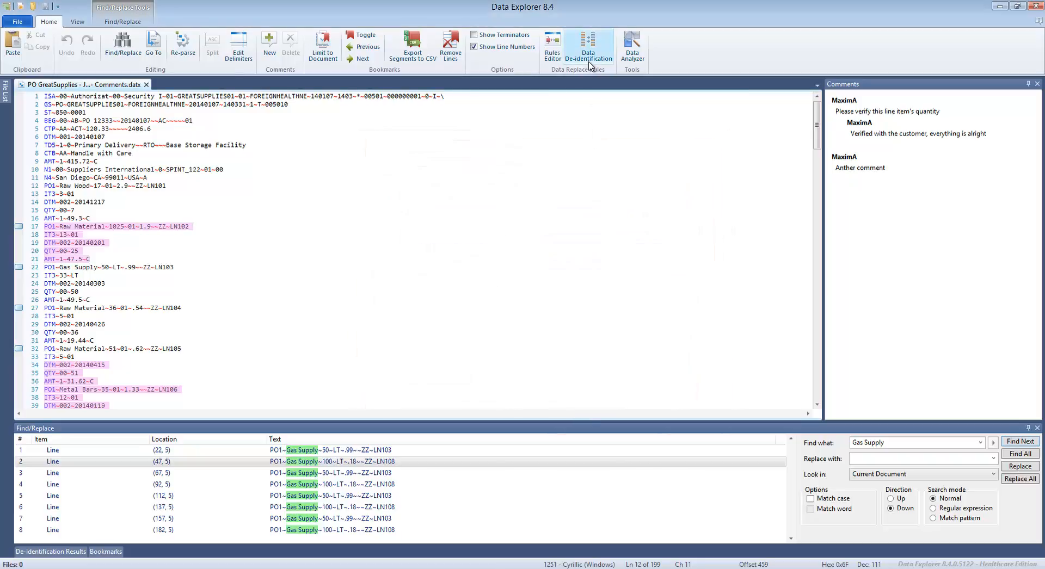
Start Data De-identification for the open data package and choose X12-850.drr as the replacement rules file
double_click(76, 177)
double_click(203, 96)
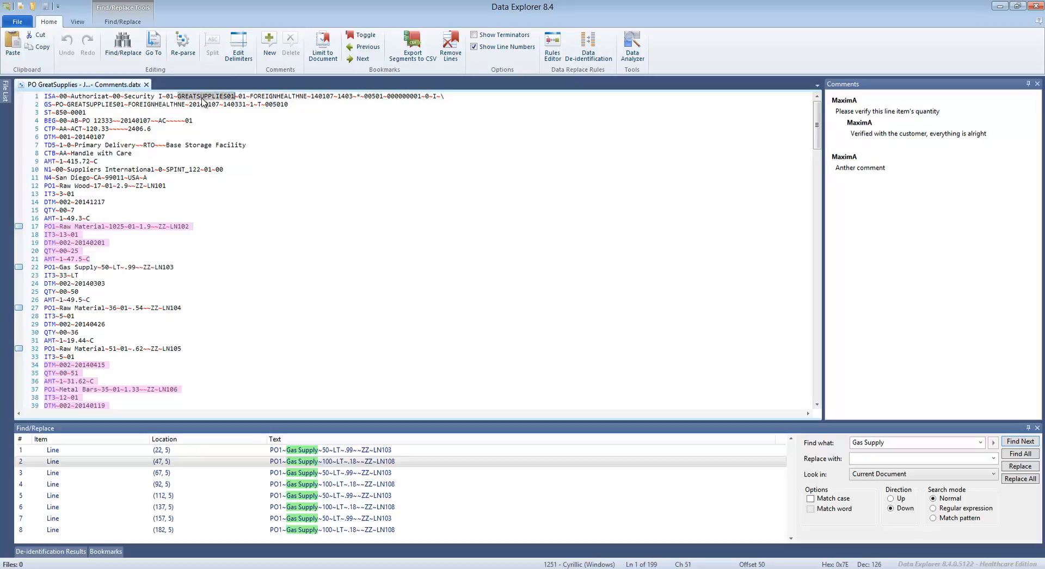
left_click(593, 52)
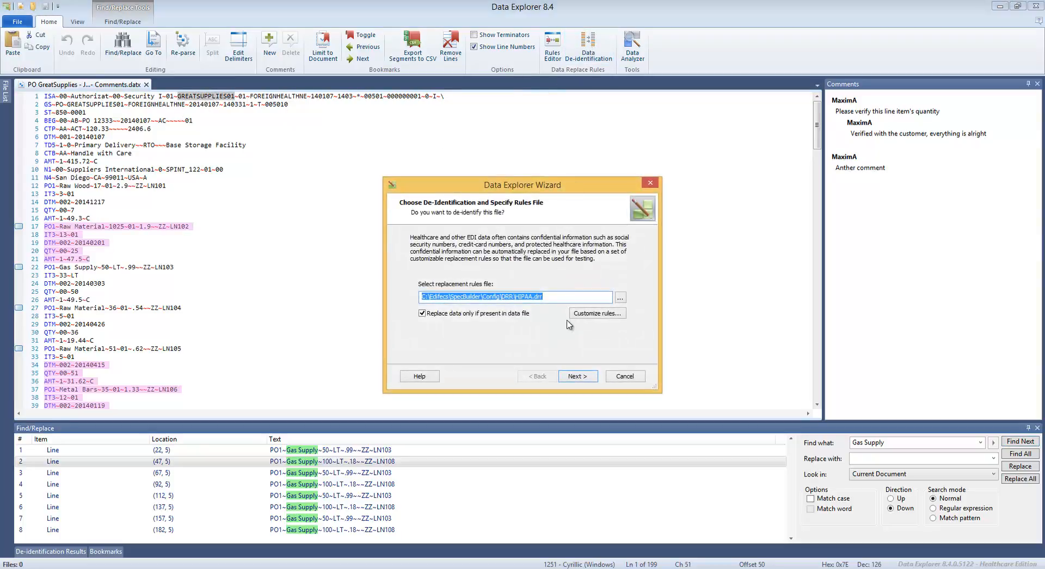
left_click(620, 298)
double_click(528, 285)
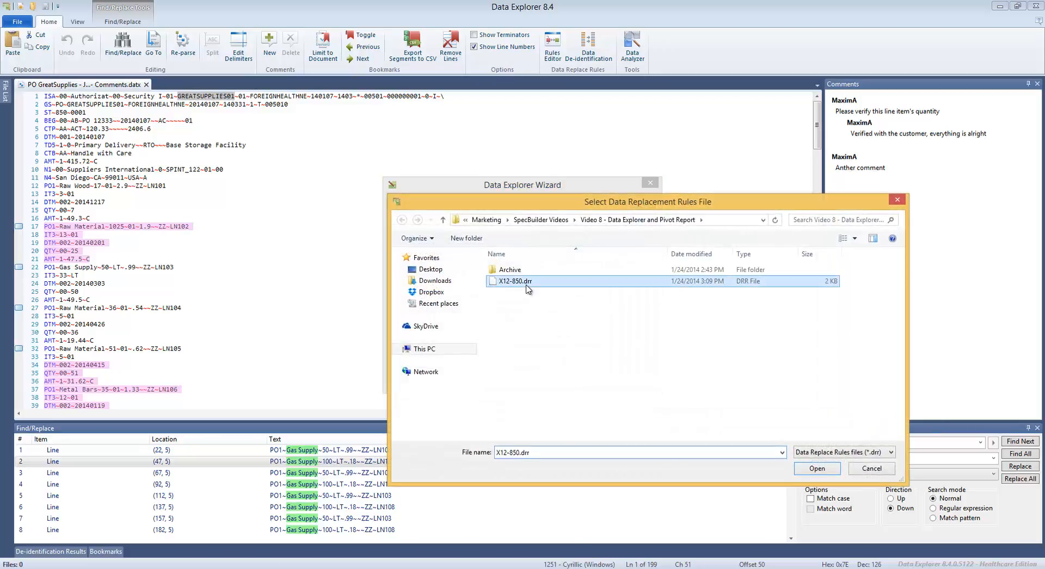
Run the de-identification with X12-850.drr and check the replaced sender and receiver IDs on line 2
left_click(581, 376)
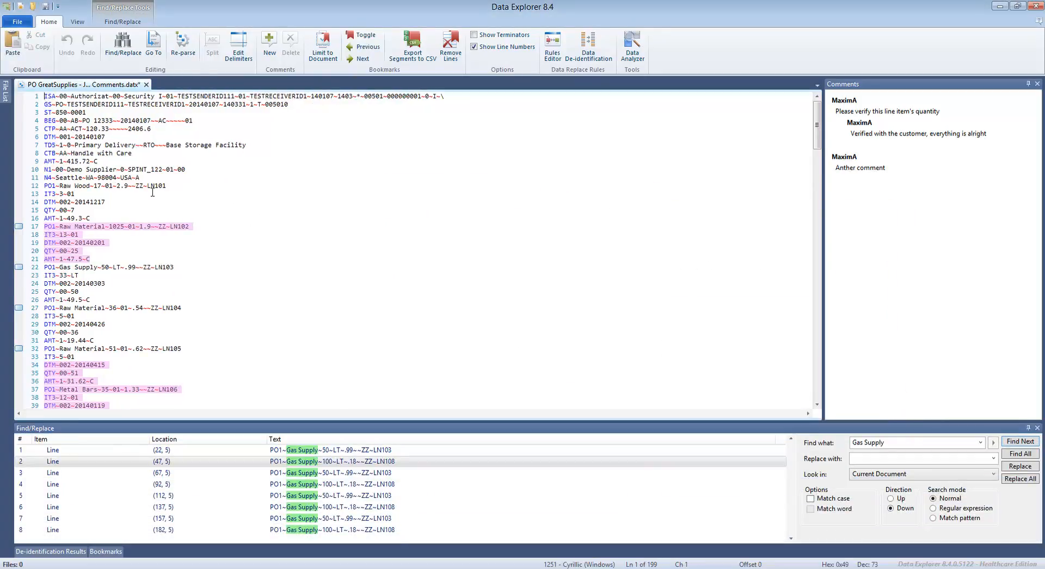
double_click(92, 106)
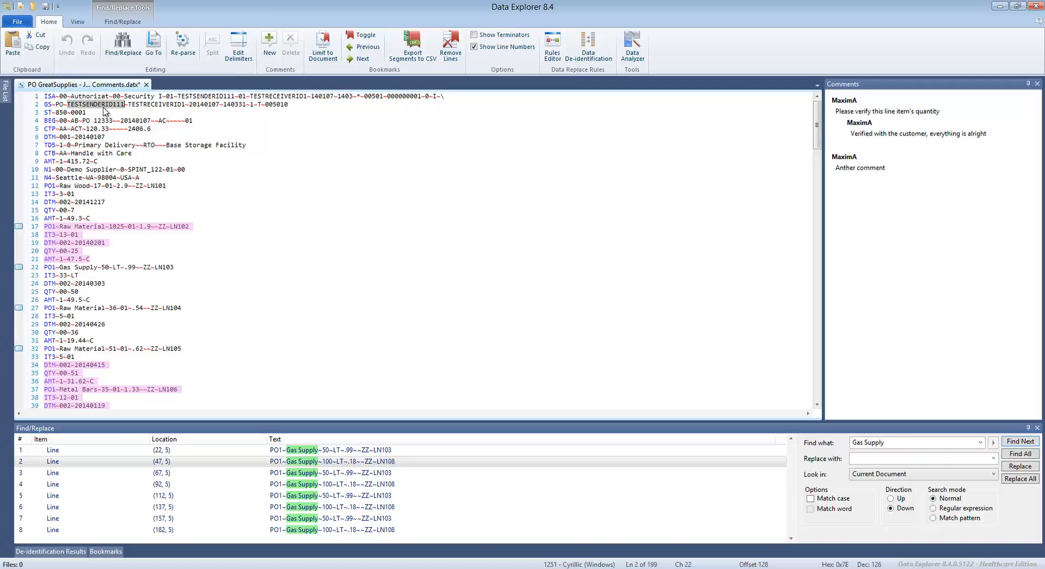
double_click(152, 107)
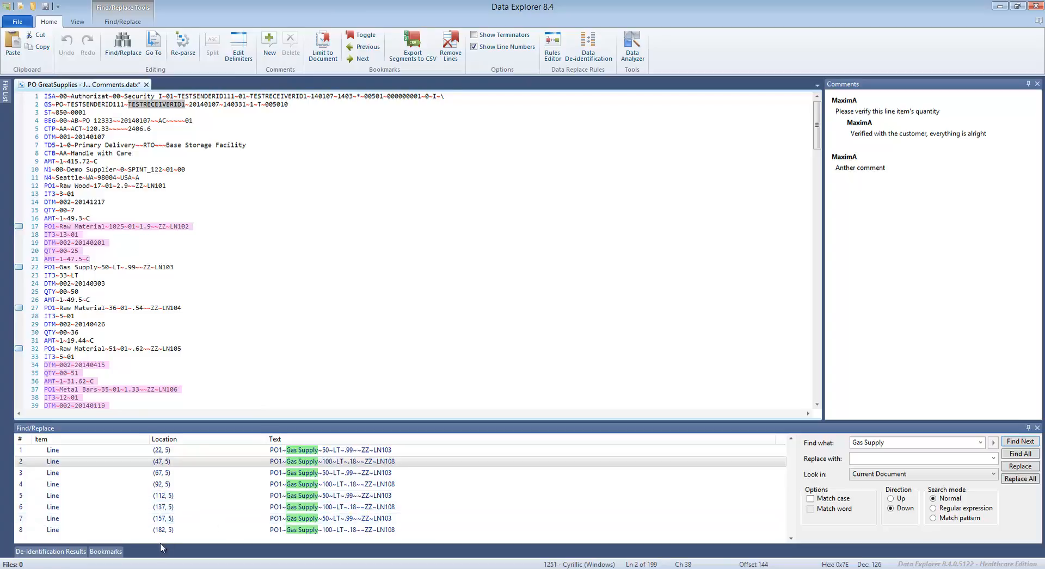
Auto-hide Find/Replace and keep the De-identification Results pinned open beneath the document
left_click(50, 551)
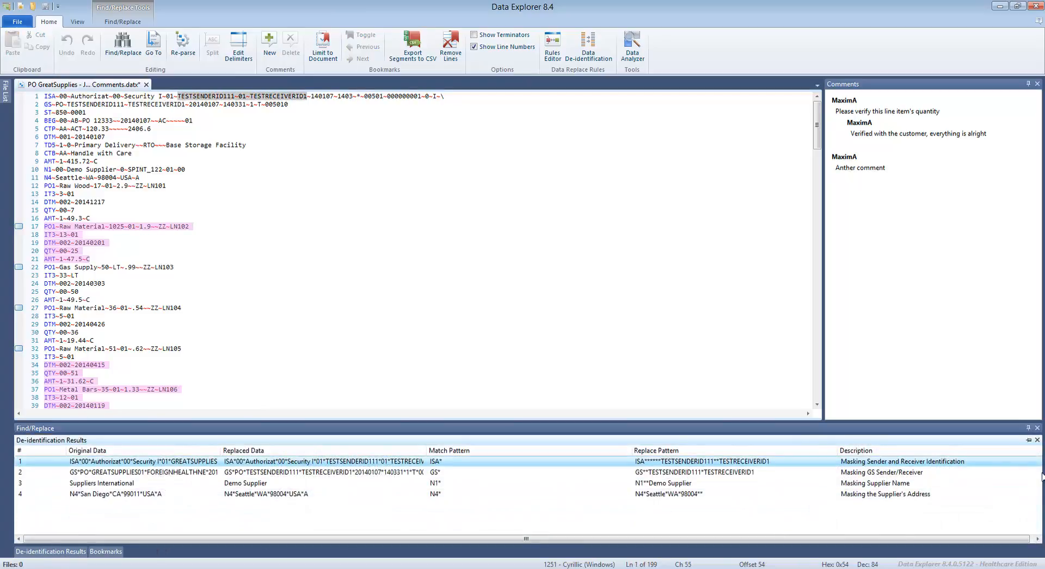
left_click(1027, 428)
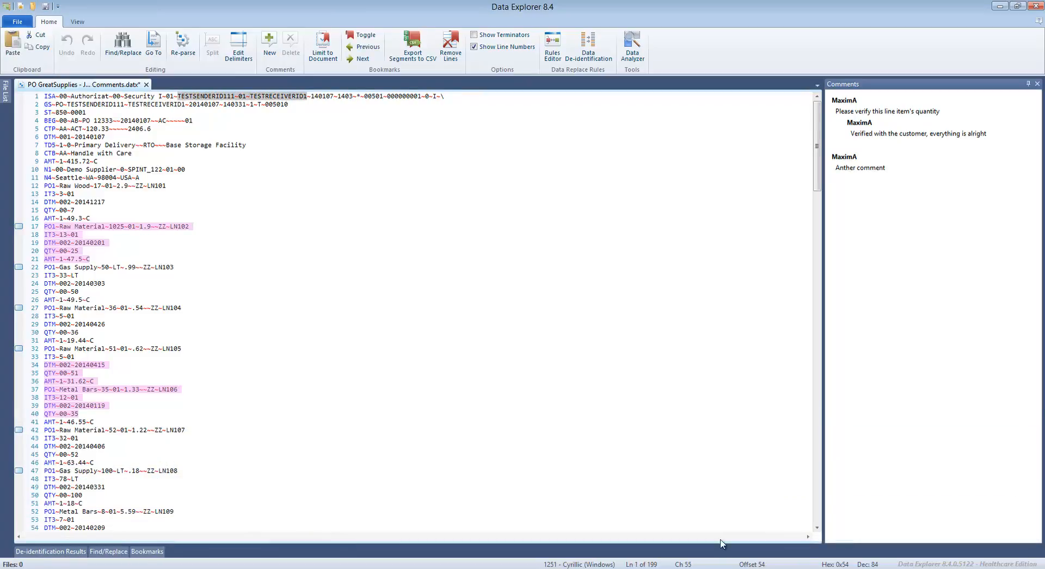
left_click(50, 551)
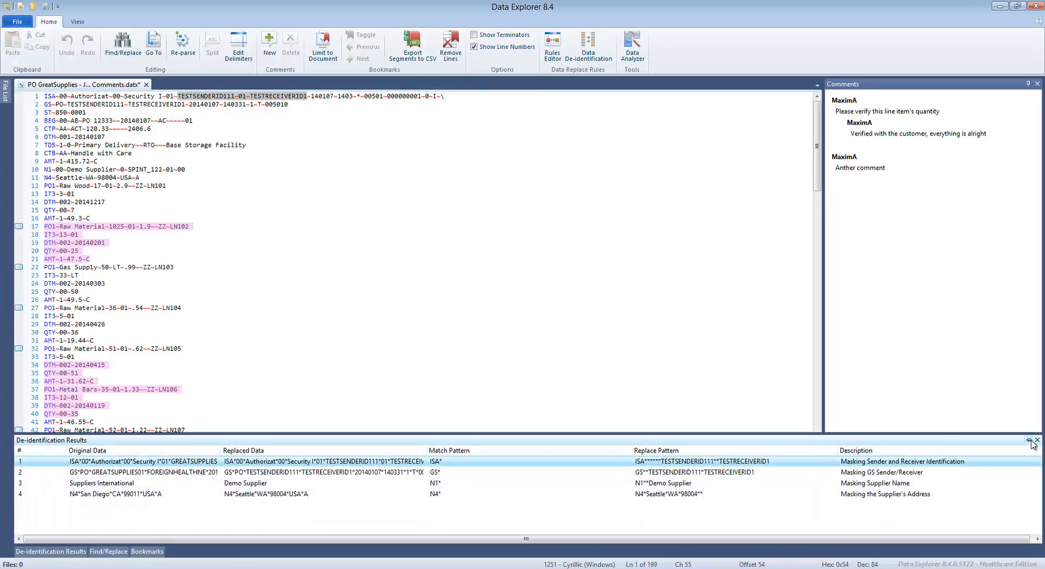
left_click(1030, 441)
Review the GS sender/receiver, supplier name and supplier address replacements in the de-identification results
left_click(299, 462)
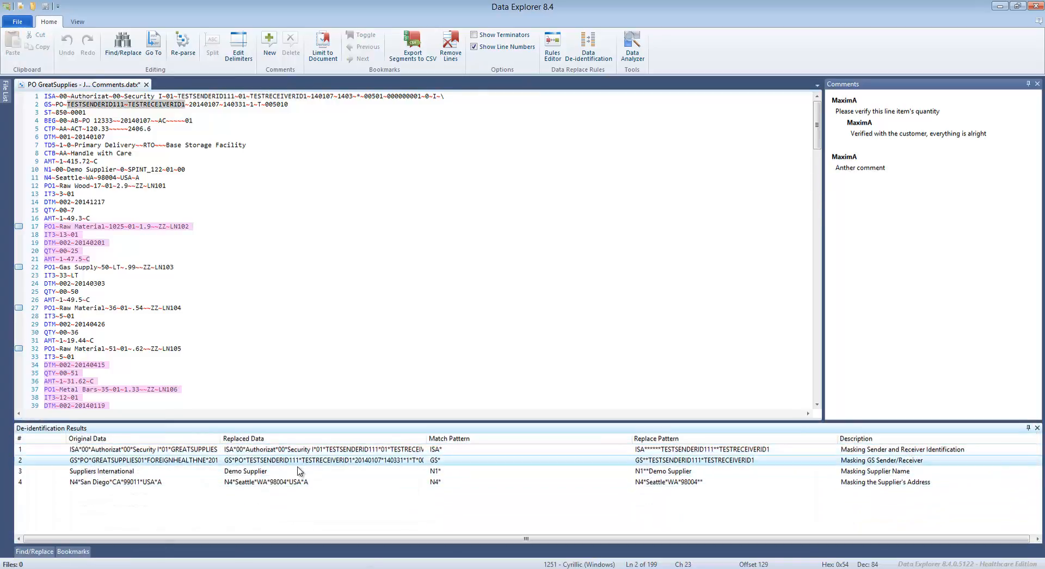
left_click(298, 472)
left_click(288, 483)
left_click(131, 473)
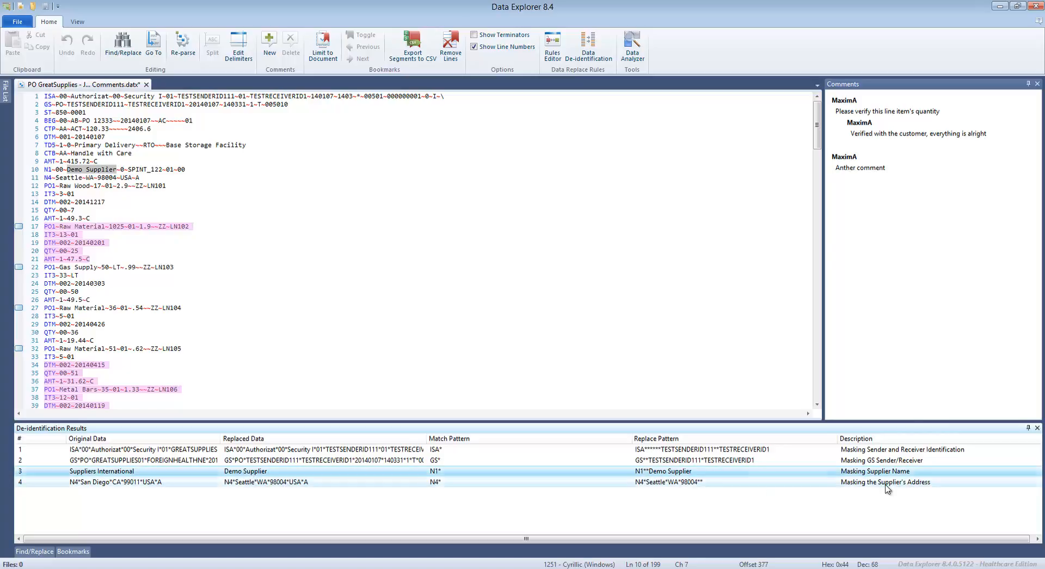
Check the comment attached to the Raw Material line item on lines 17 to 21 of the de-identified data
left_click(268, 241)
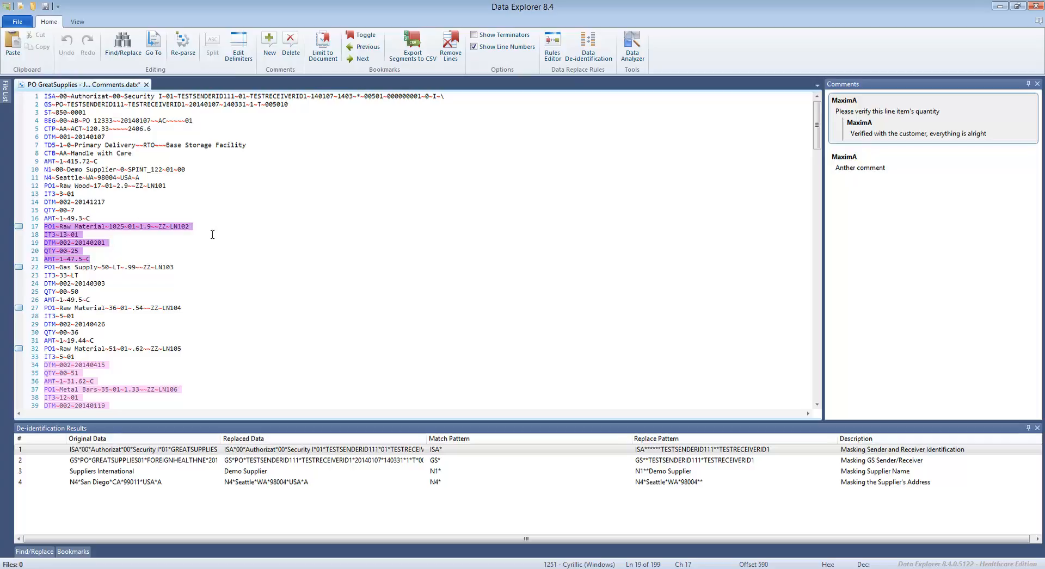
left_click(241, 217)
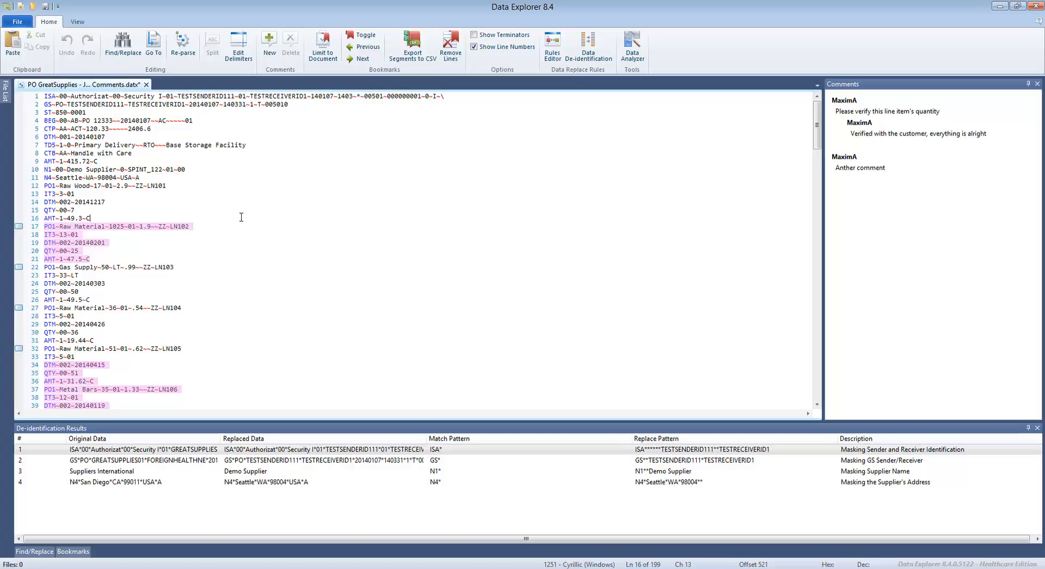
left_click(154, 244)
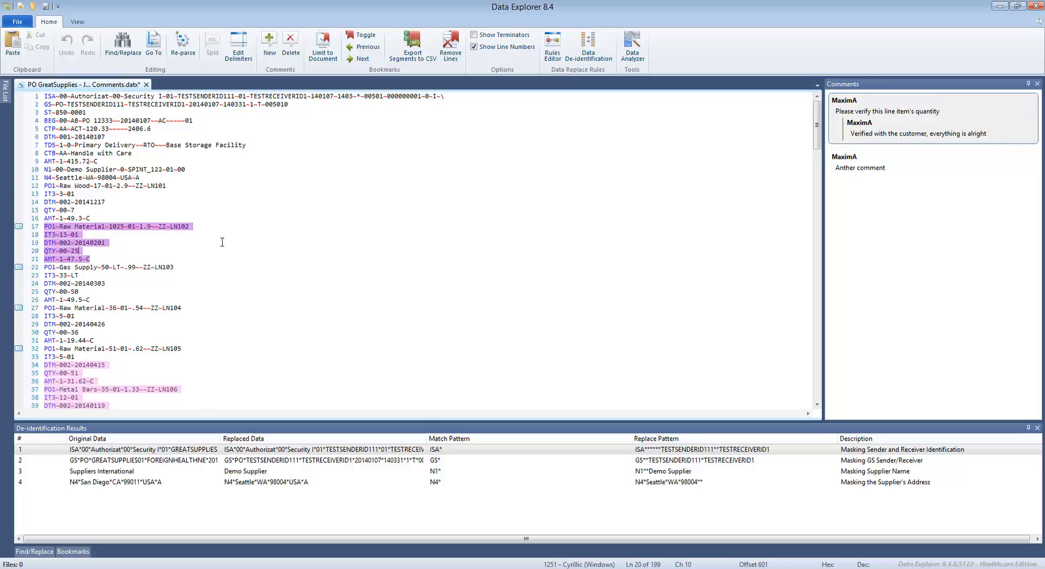
Close the De-identification Results and pin Find/Replace open beneath the document
left_click(1037, 428)
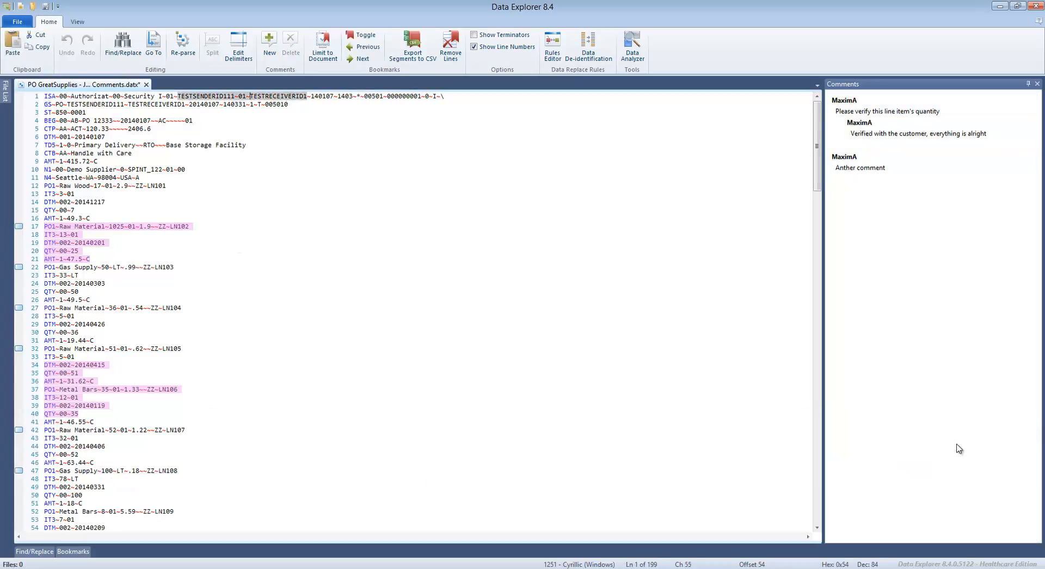
left_click(36, 552)
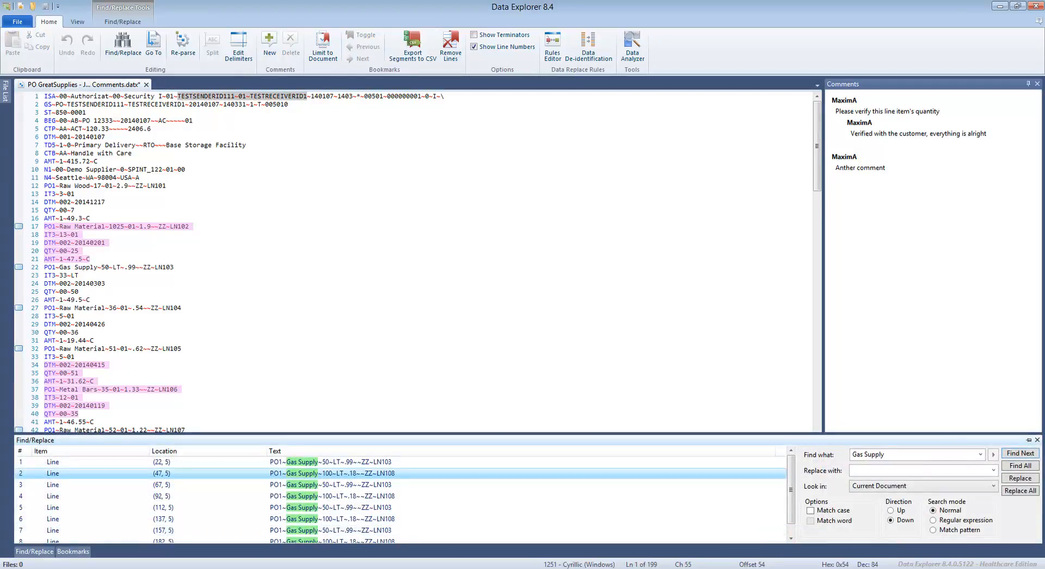
left_click(1027, 440)
left_click(247, 323)
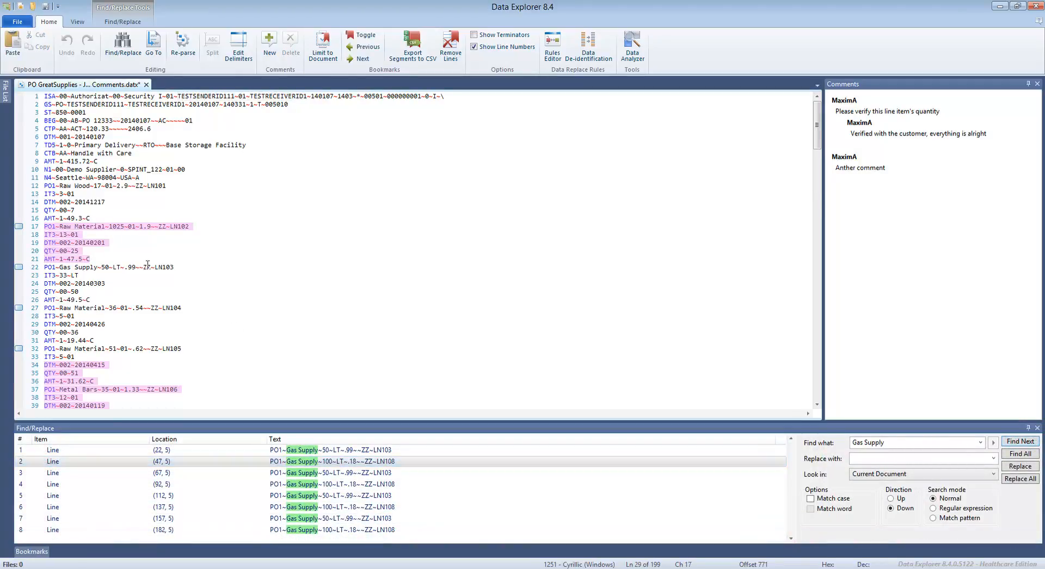
Find all occurrences of "PO1~Raw Material" in the current document and look through the matches
left_click_drag(170, 267, 38, 268)
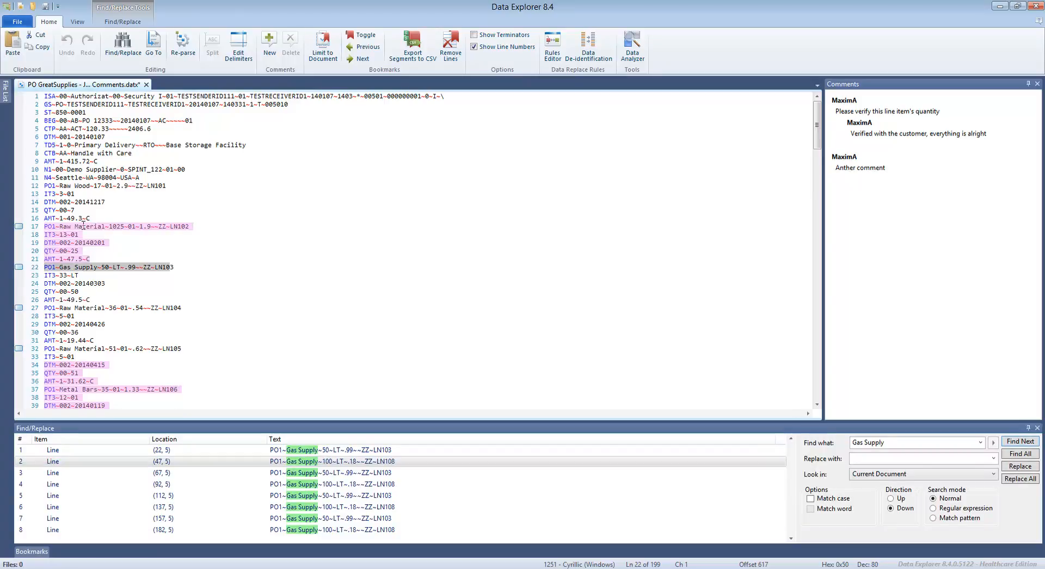
left_click(86, 227)
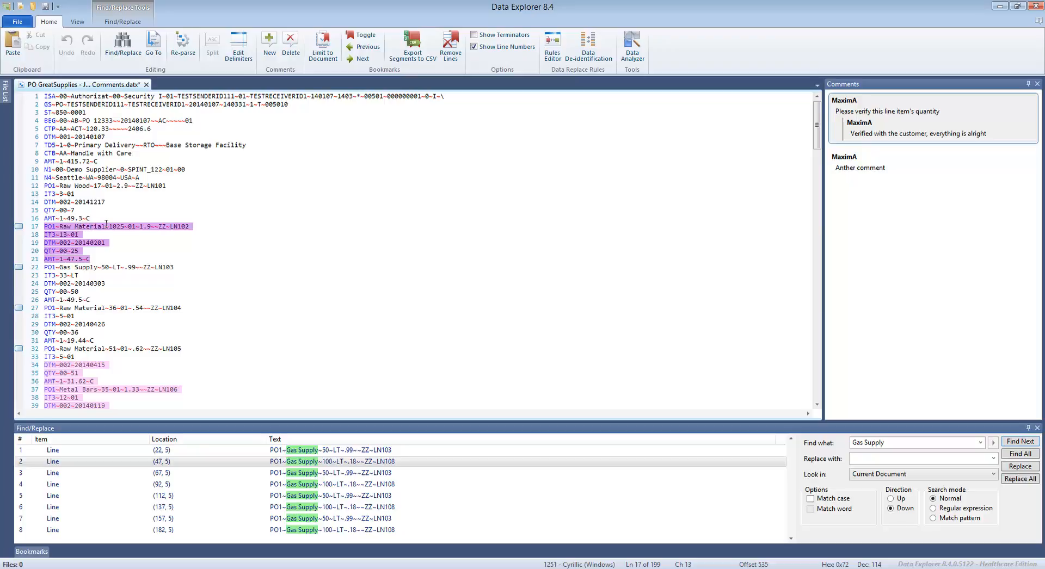
left_click_drag(106, 223, 60, 223)
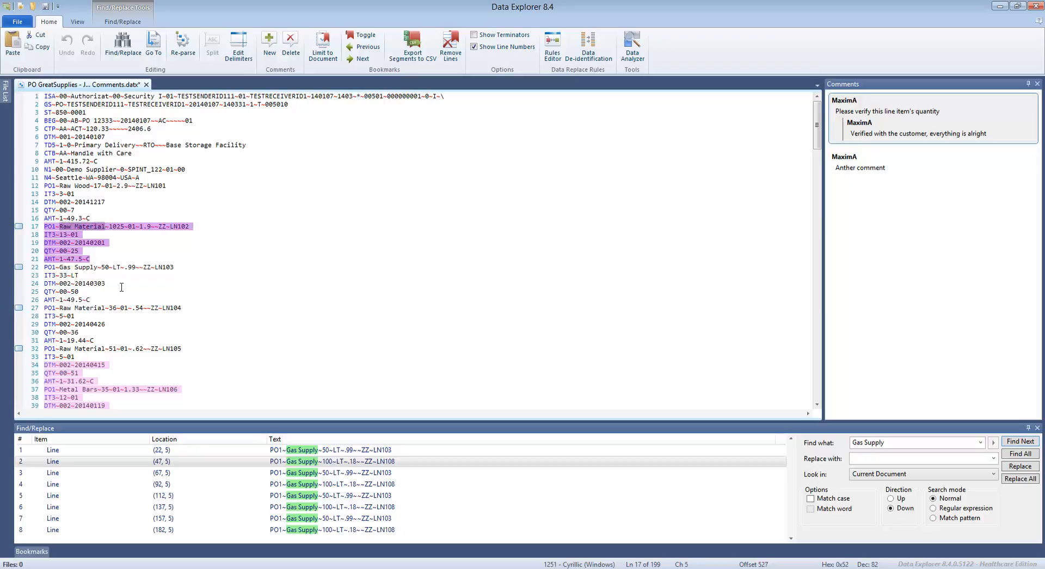
left_click(922, 442)
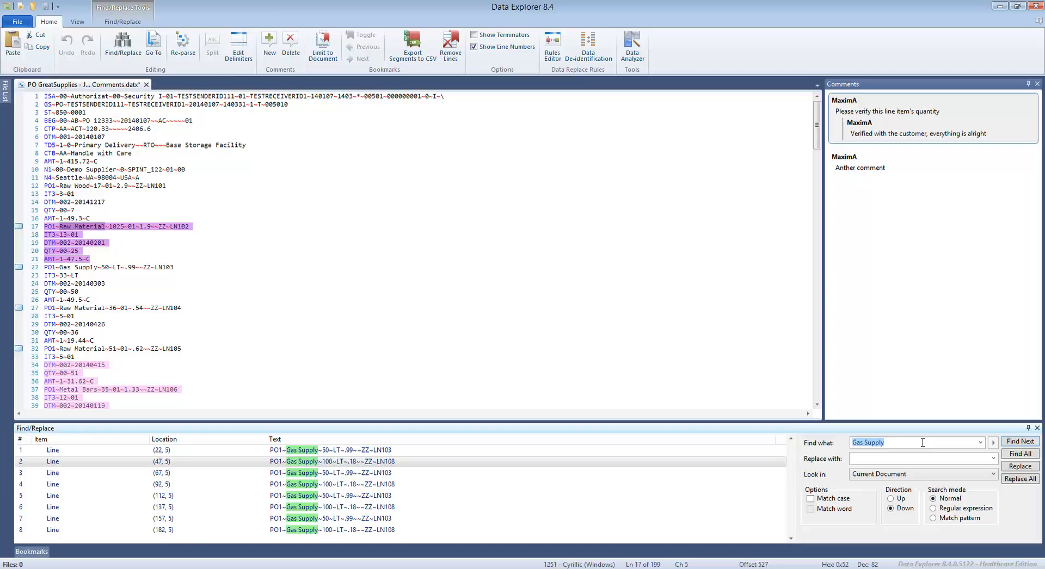
type("PO1~Raw Material")
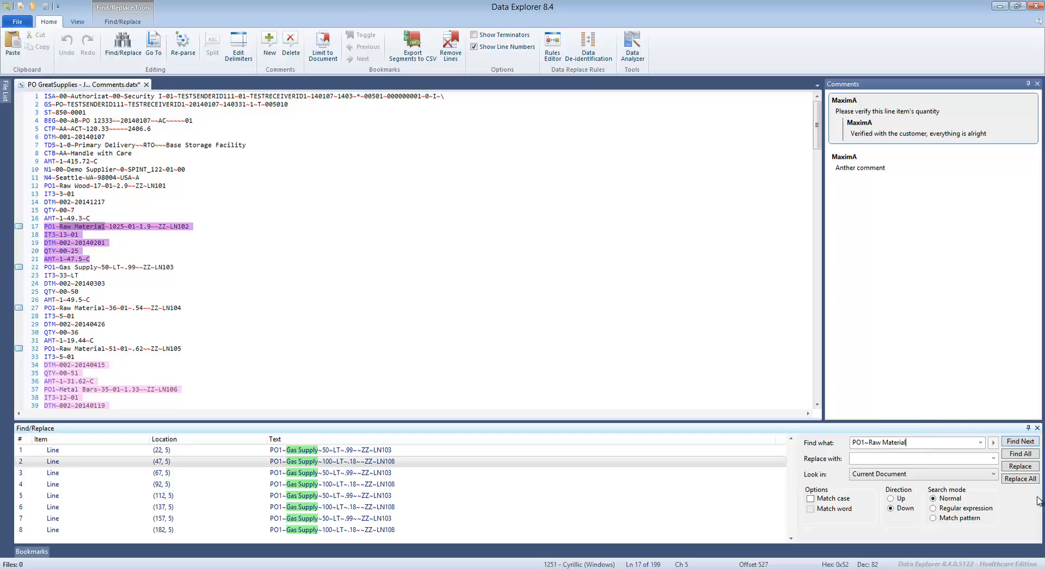
left_click(1013, 456)
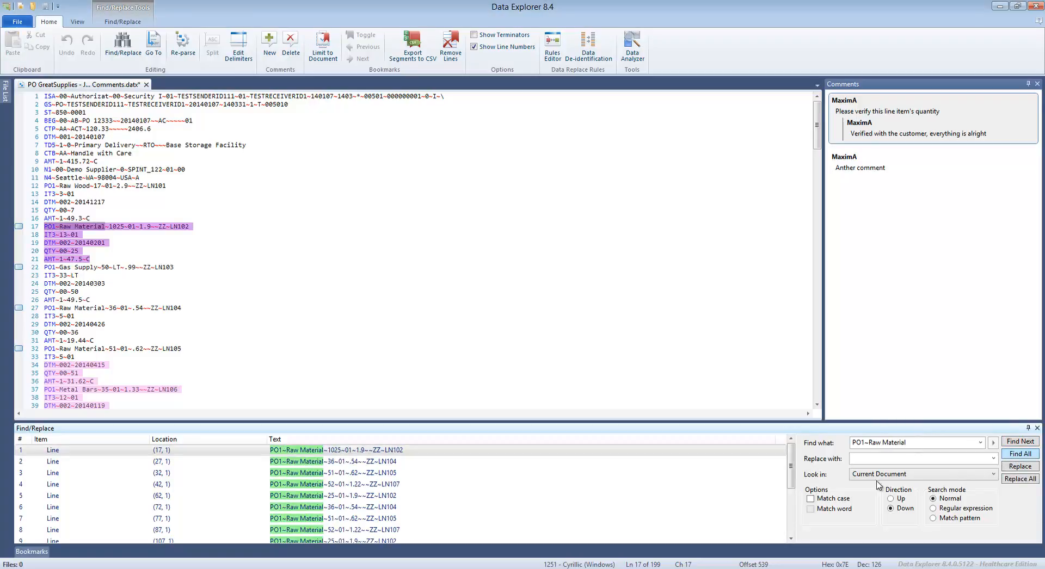
scroll(438, 486, "down", 3)
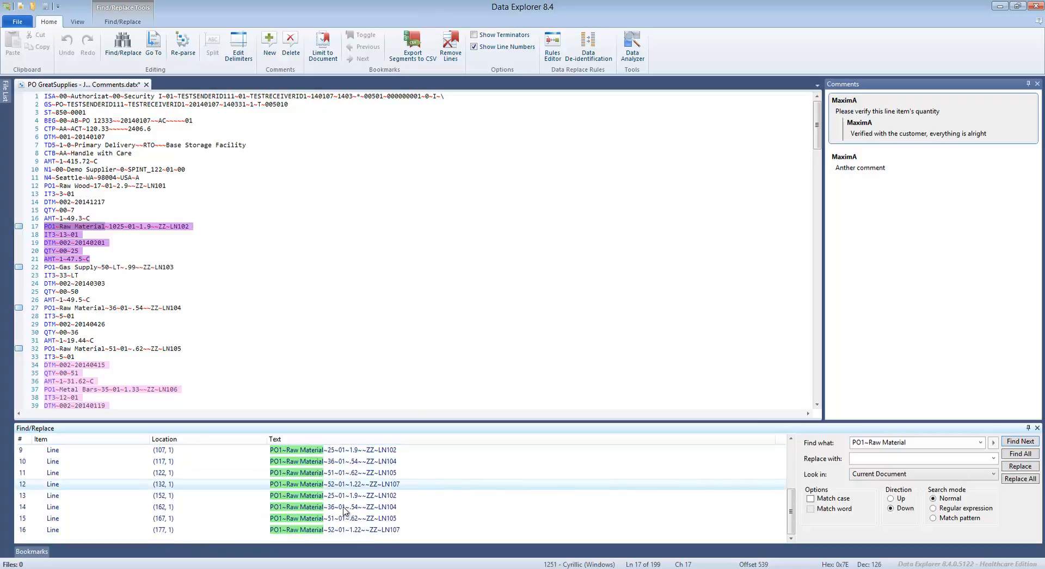
scroll(234, 524, "up", 3)
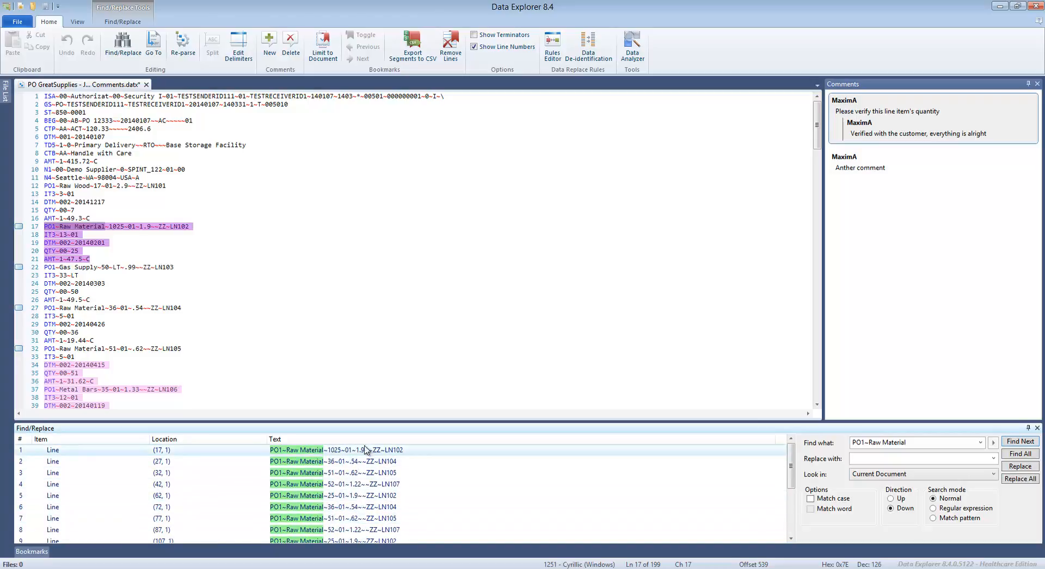
Examine the ZZ qualifier, product ID and variable elements of the Raw Material items on lines 17 and 27
left_click(90, 229)
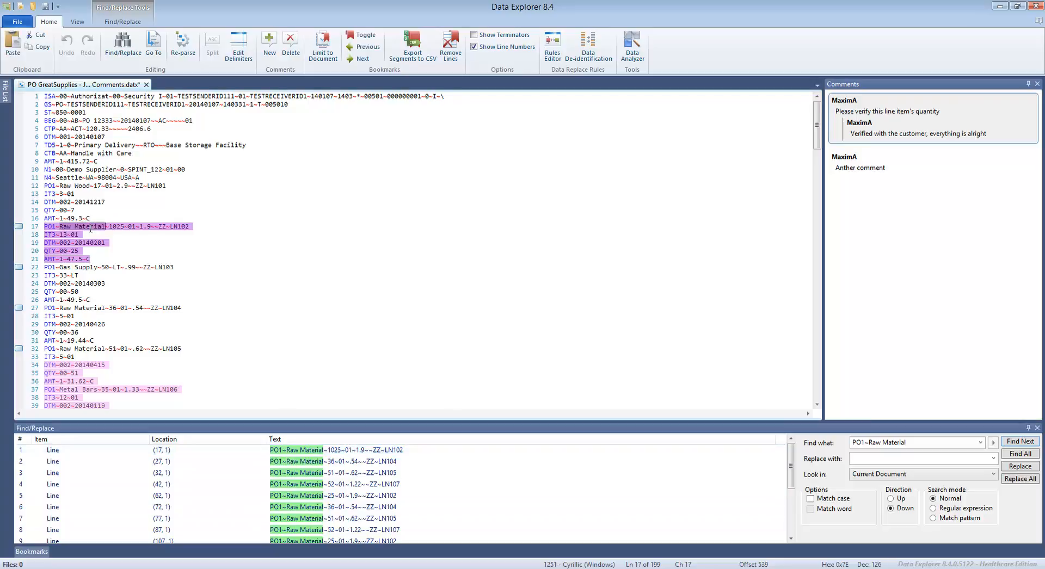
left_click(157, 225)
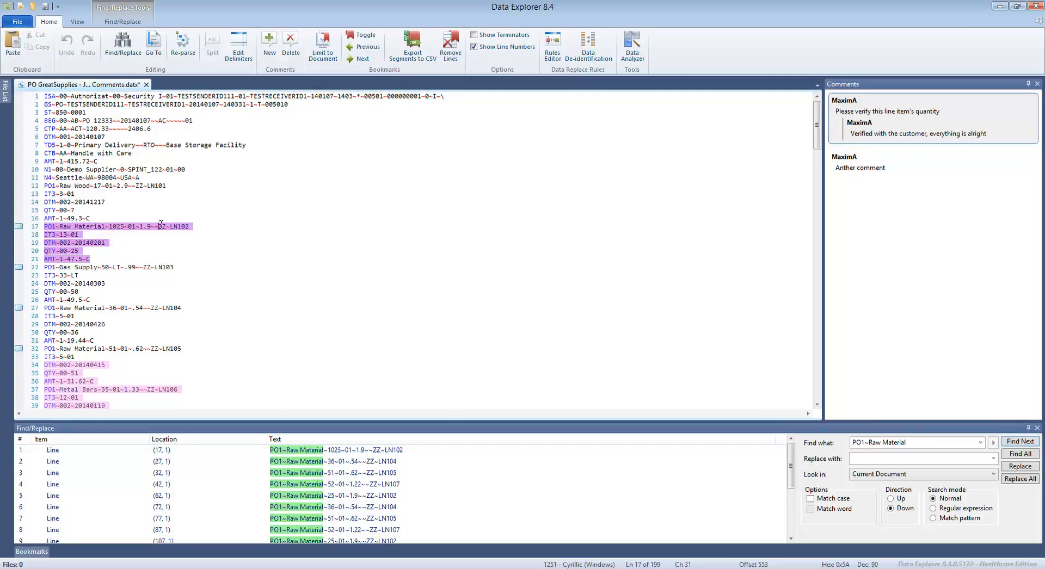
double_click(160, 226)
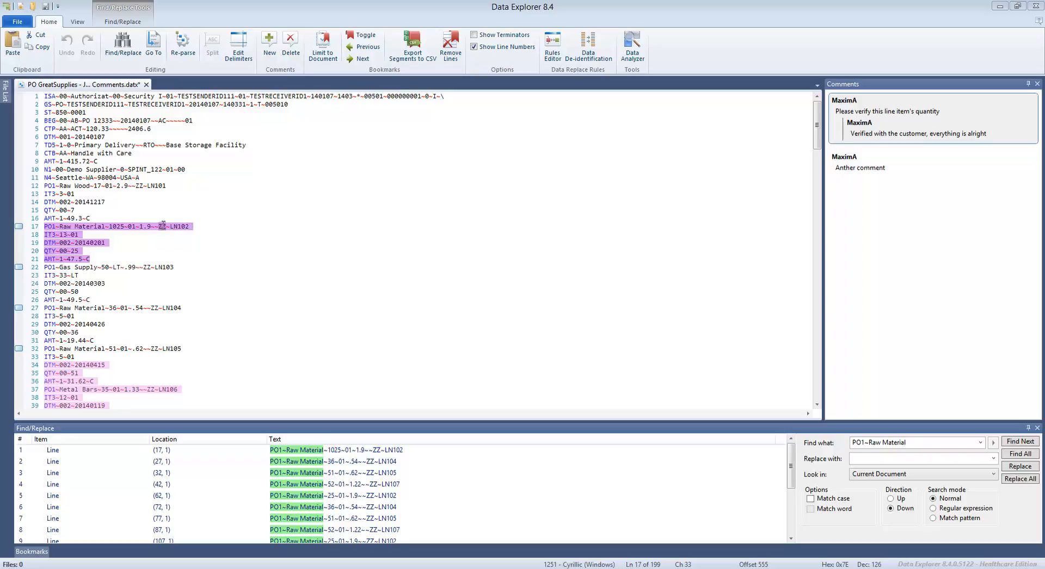
double_click(184, 227)
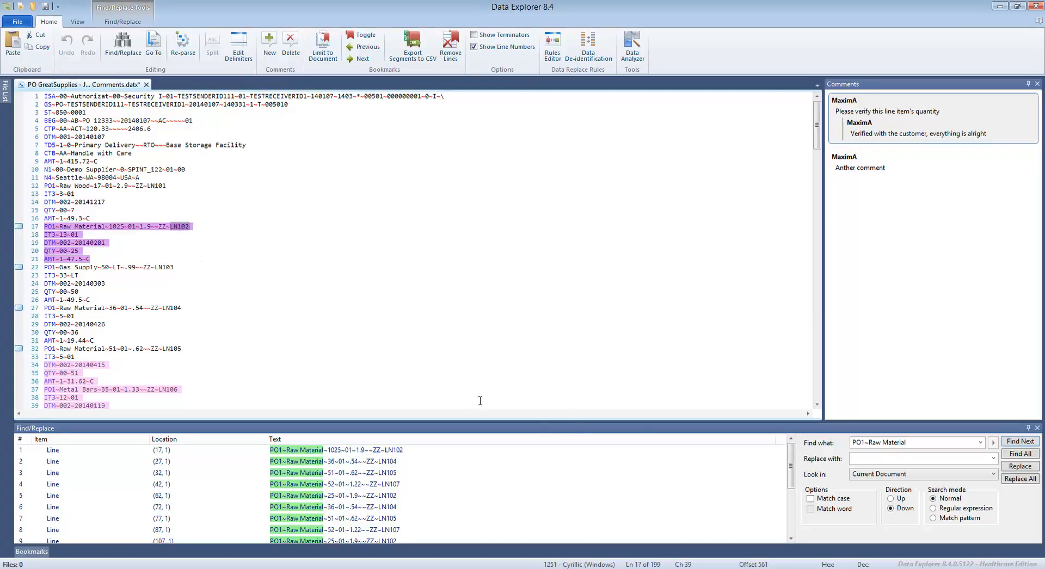
left_click(908, 443)
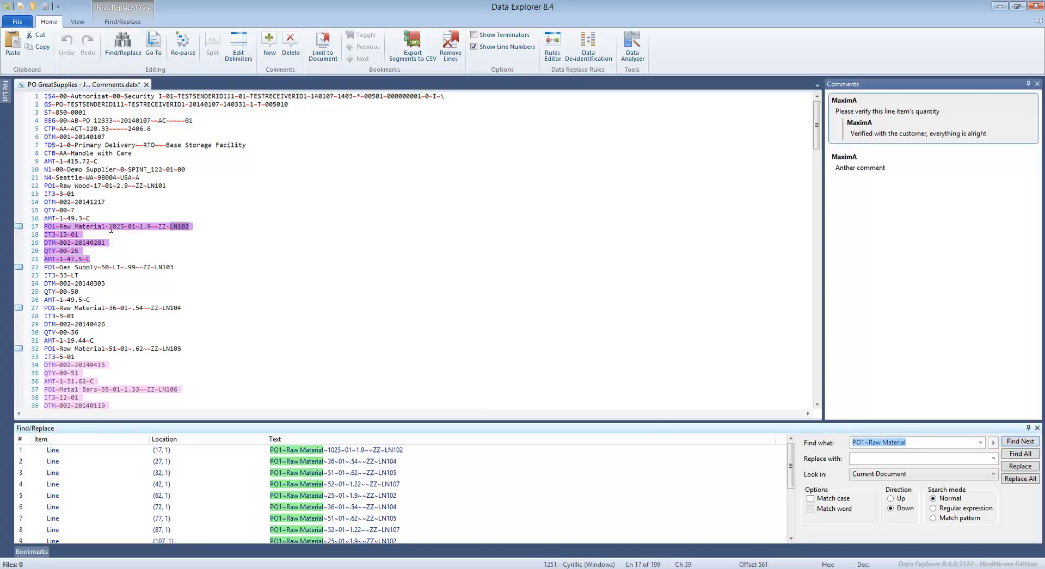
left_click_drag(110, 227, 159, 227)
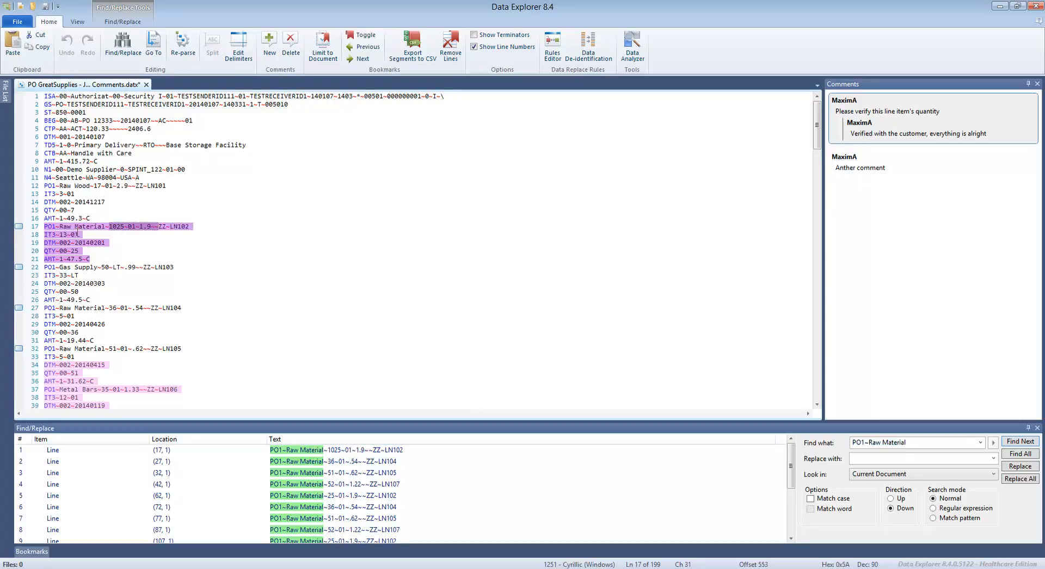
left_click(77, 233)
left_click(144, 225)
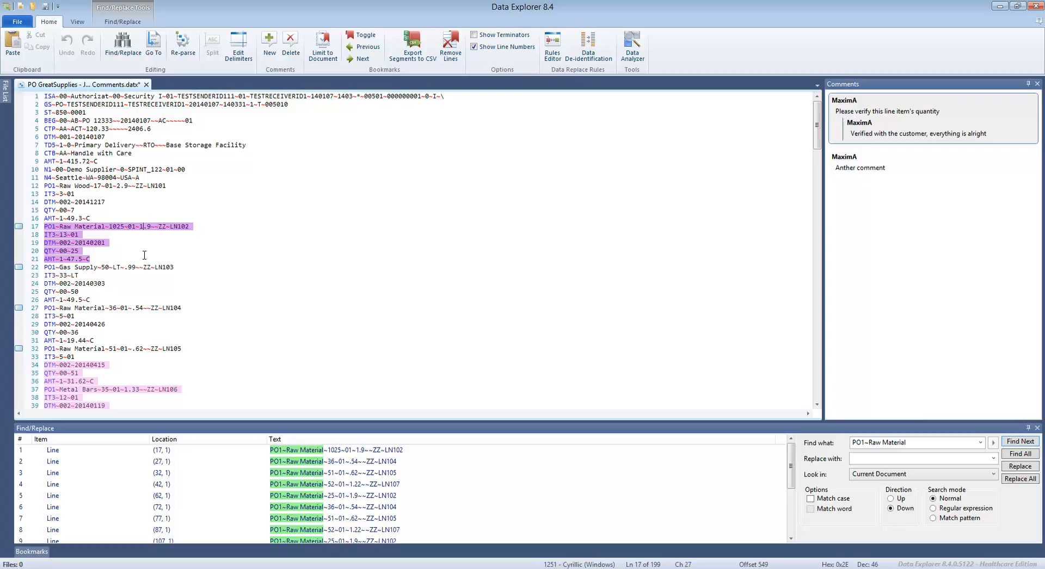
left_click_drag(110, 308, 158, 308)
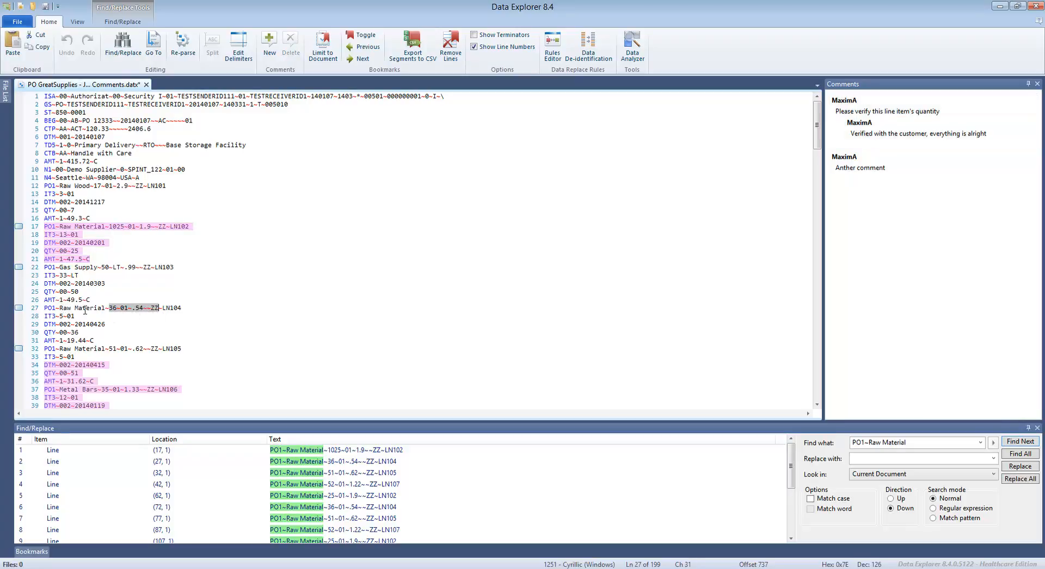
left_click_drag(163, 308, 184, 309)
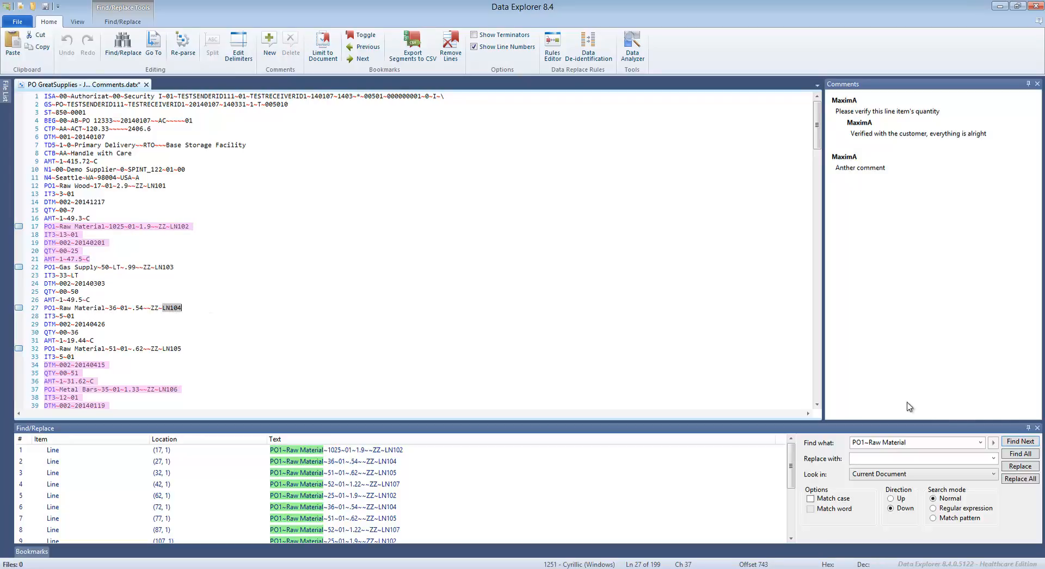
Set the search mode to Match pattern and consult the match patterns in the Data Replace Rules Editor without changing them
left_click(940, 440)
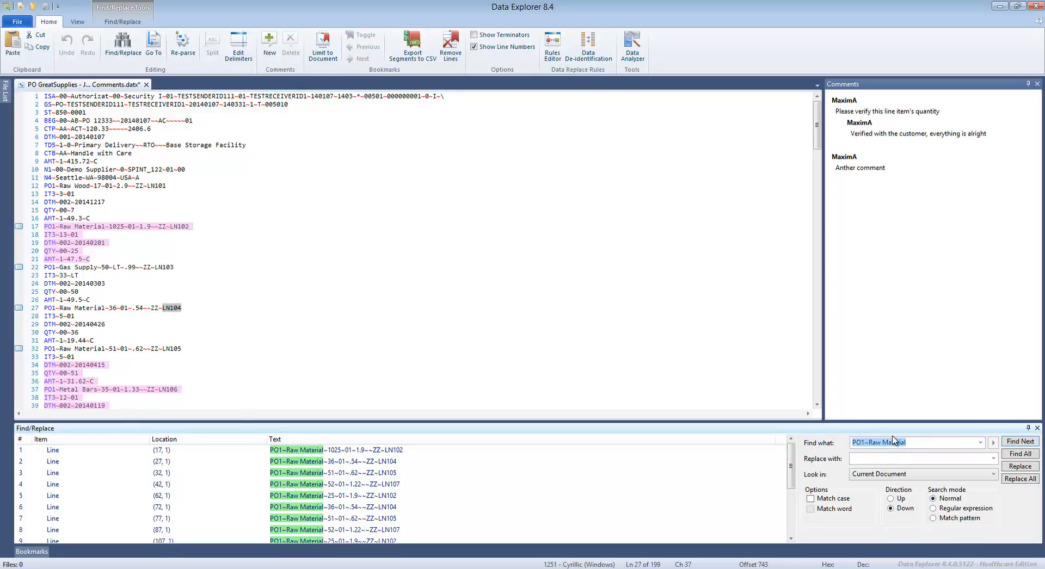
left_click(934, 518)
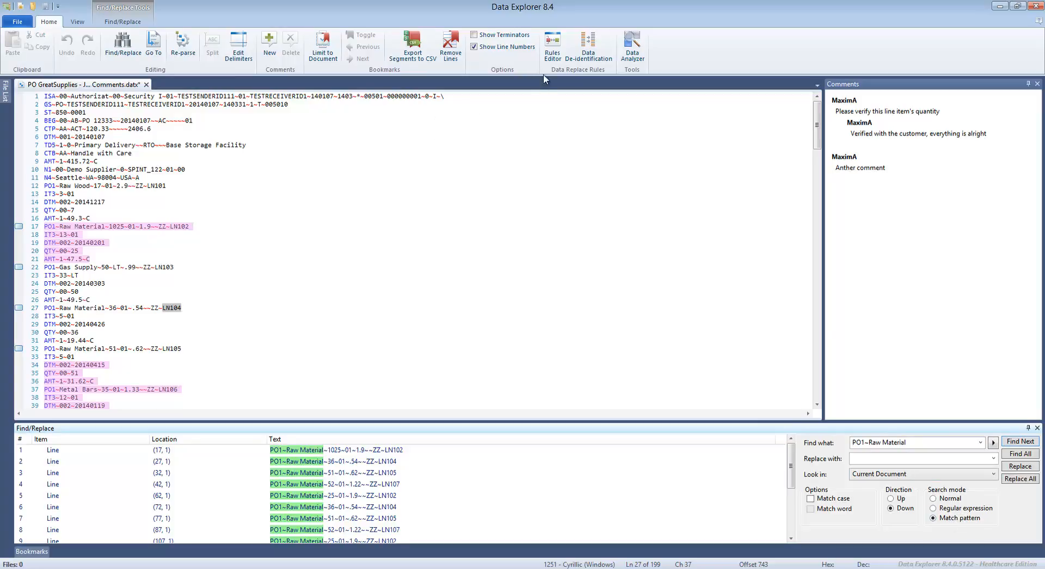
left_click(552, 46)
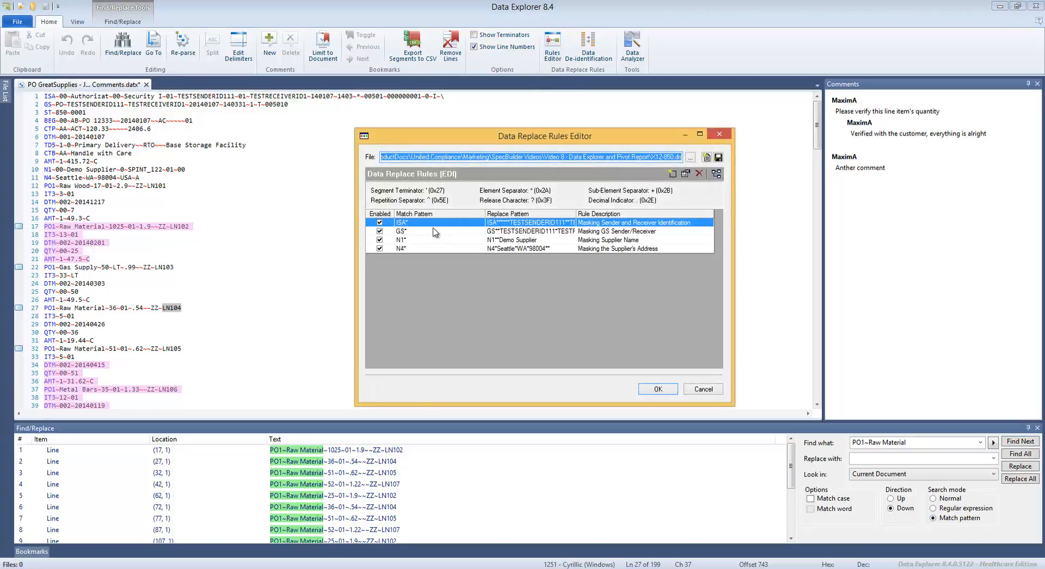
left_click(703, 390)
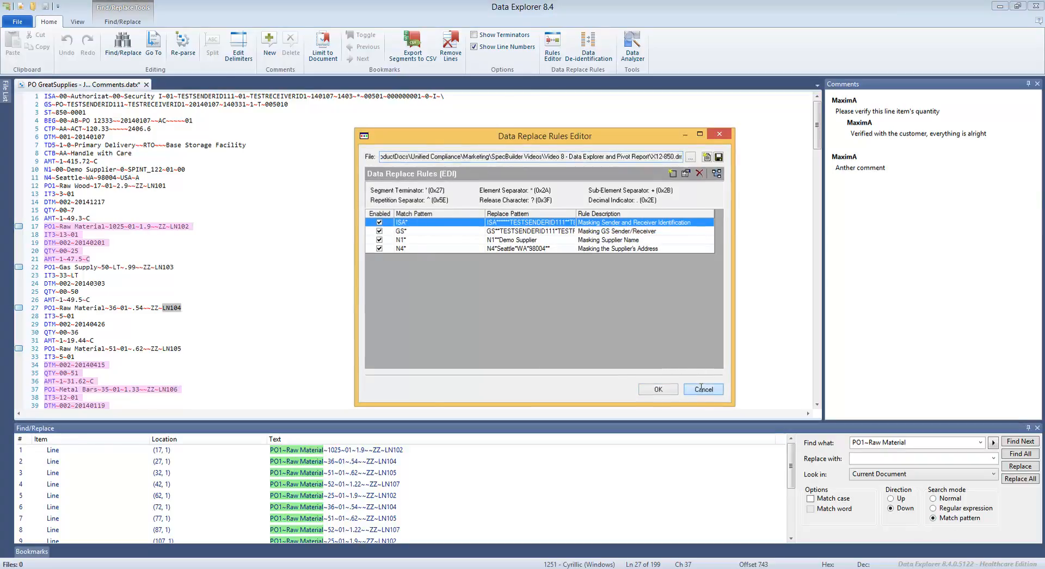
Change the search text to the match pattern "PO1*Raw Material******"
left_click(919, 443)
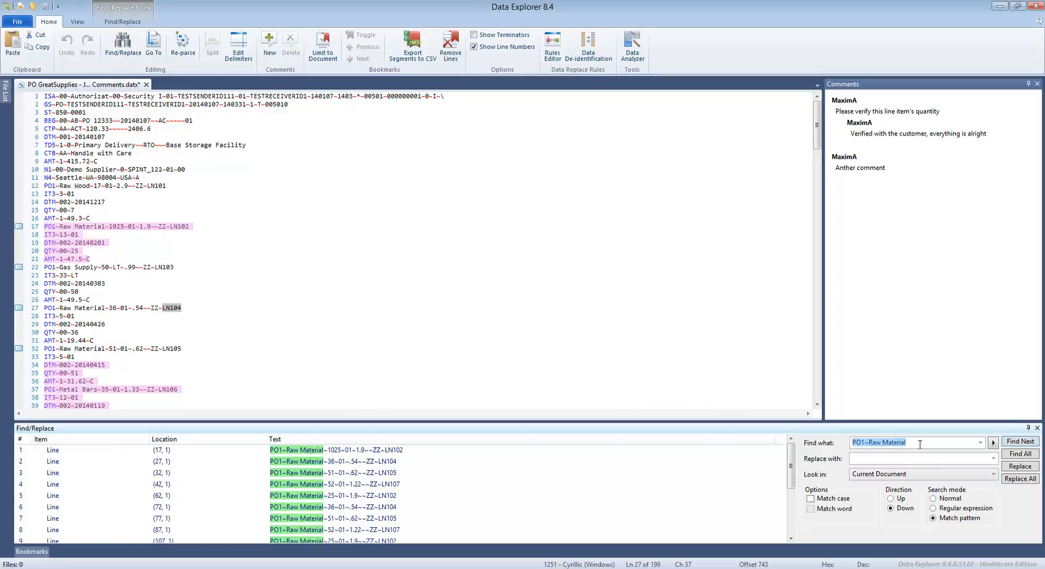
key("Home")
key("Right")
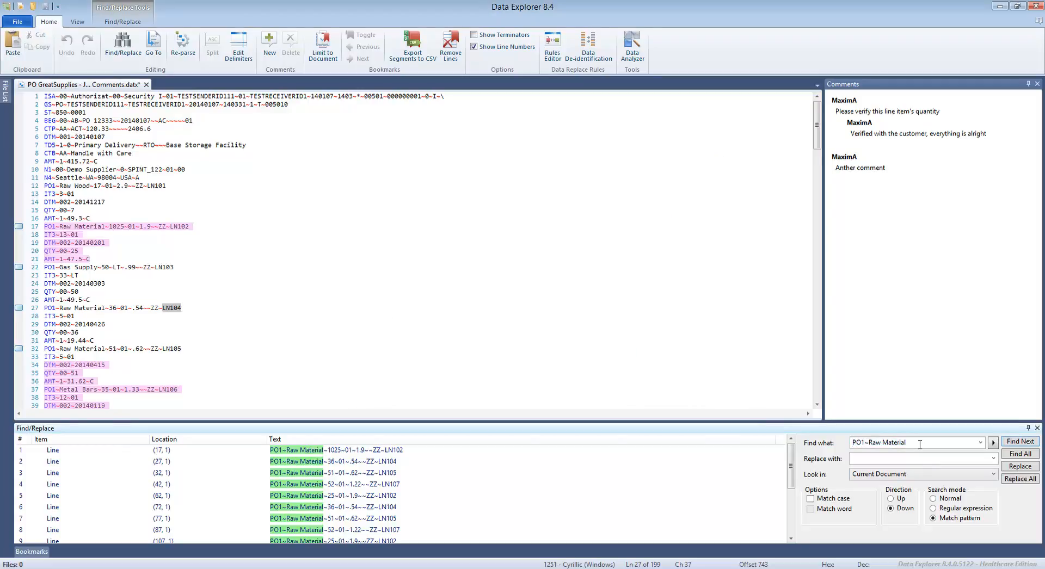
key("Delete")
type("*")
type("*")
type("***")
type("12")
key("BackSpace")
key("BackSpace")
key("BackSpace")
Reuse the search pattern as the replacement, edit it to "PO1*******D13", and replace all matches in the current document
key("shift+Tab")
key("ctrl+c")
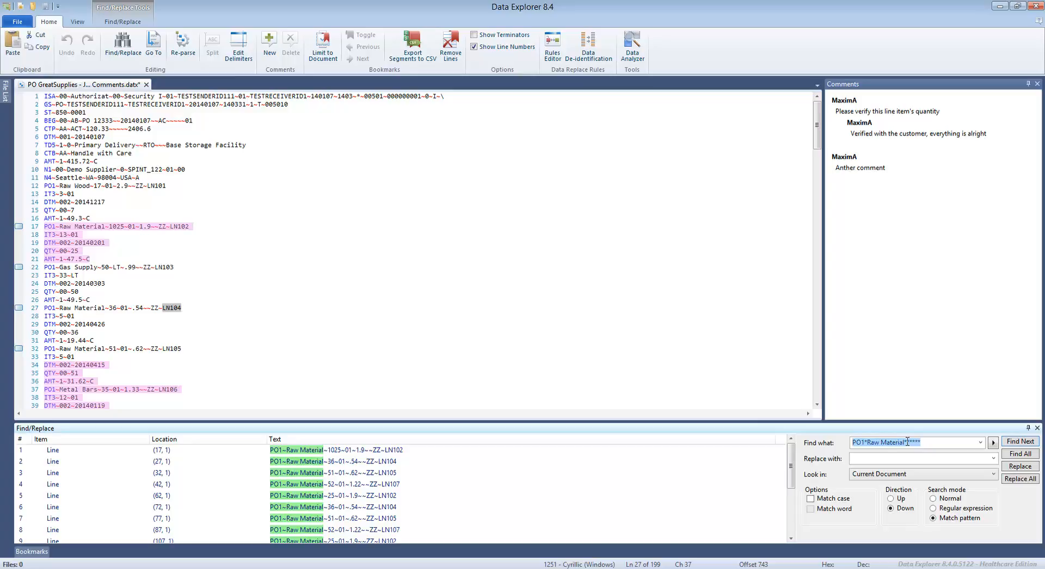
key("Tab")
key("Tab")
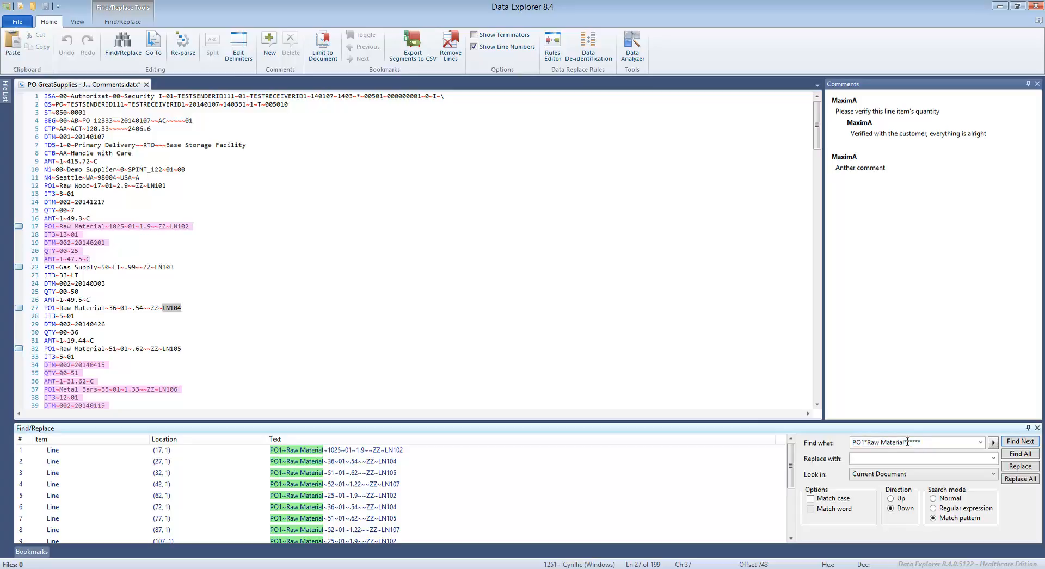
key("ctrl+v")
key("ctrl+shift+Left")
key("ctrl+shift+Left")
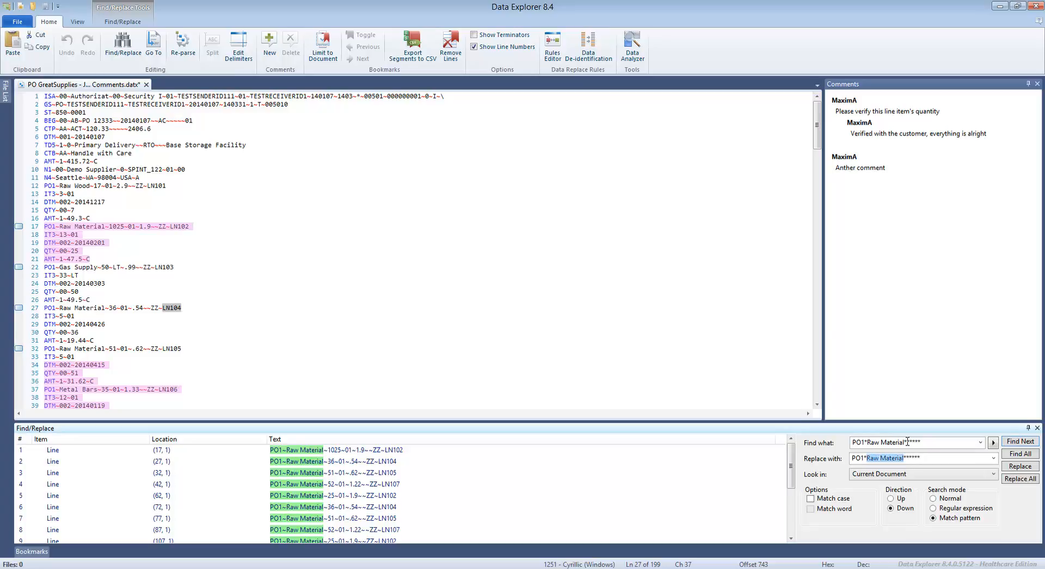
key("Delete")
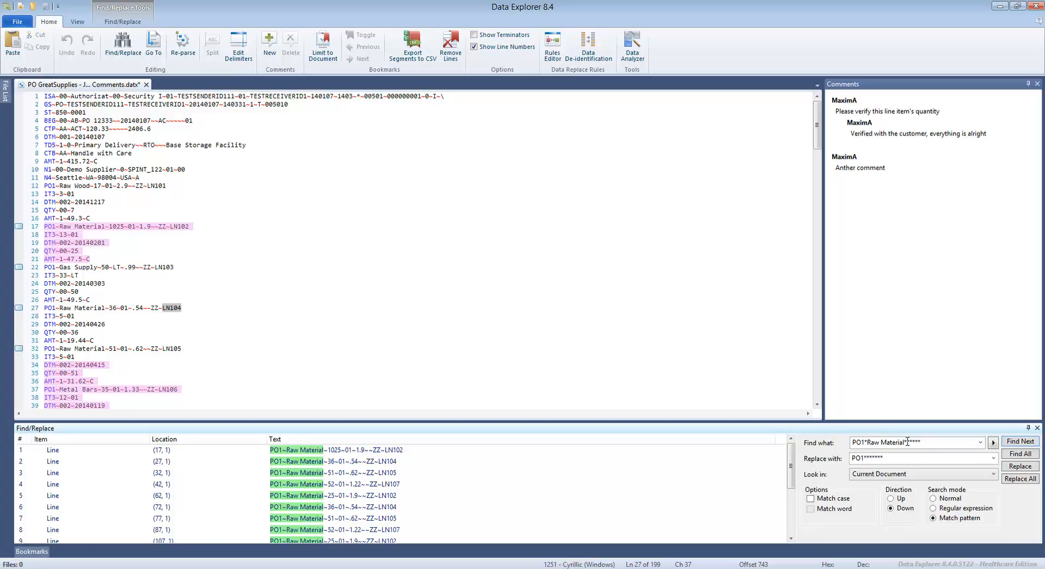
type("******D13")
left_click(1017, 482)
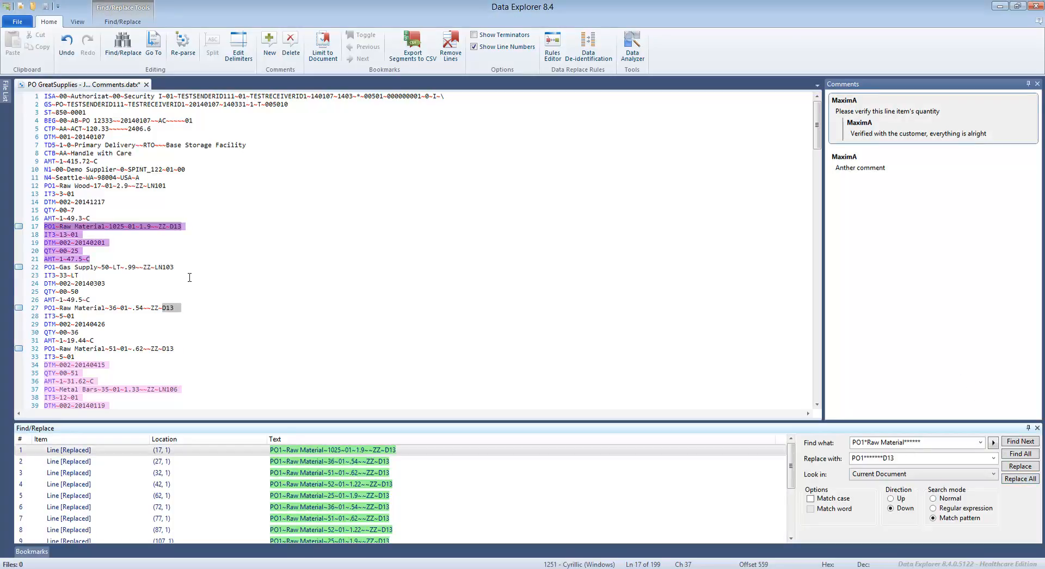
Examine the product IDs on lines 22, 27 and 32 to compare the replaced Raw Material items with the Gas Supply item
left_click(186, 300)
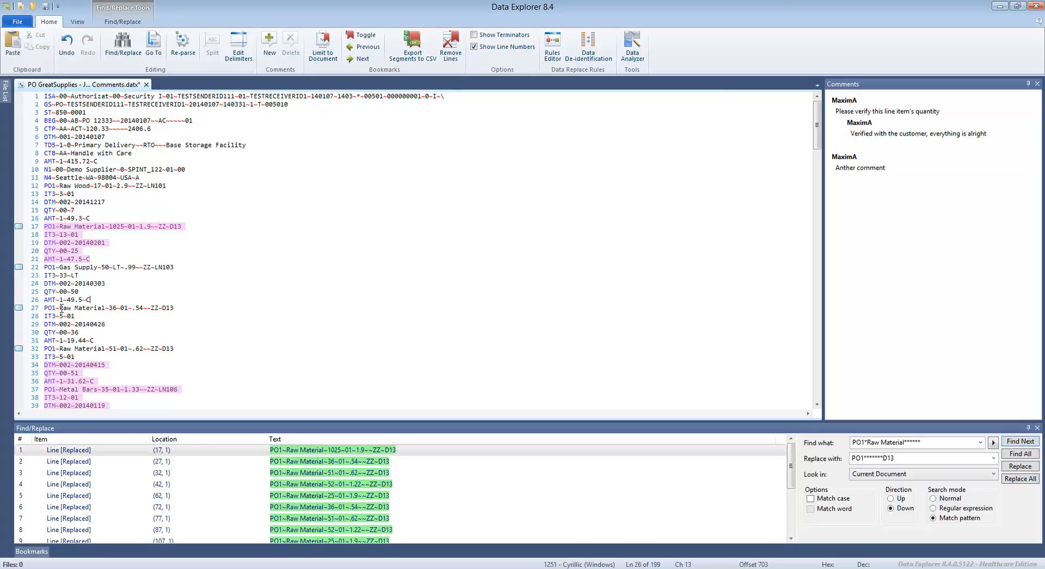
left_click_drag(61, 308, 174, 310)
left_click(165, 348)
double_click(169, 267)
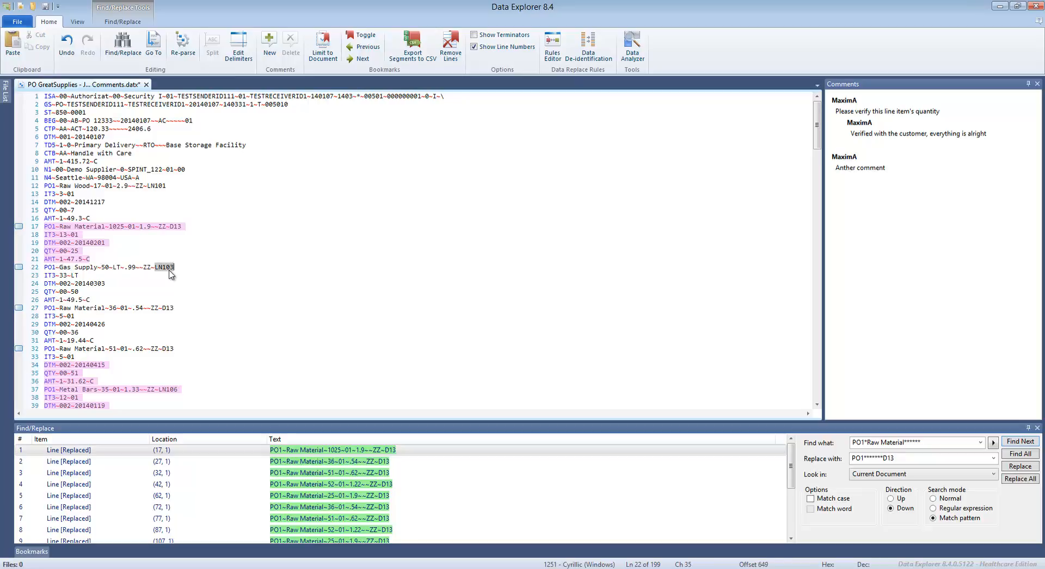
double_click(169, 308)
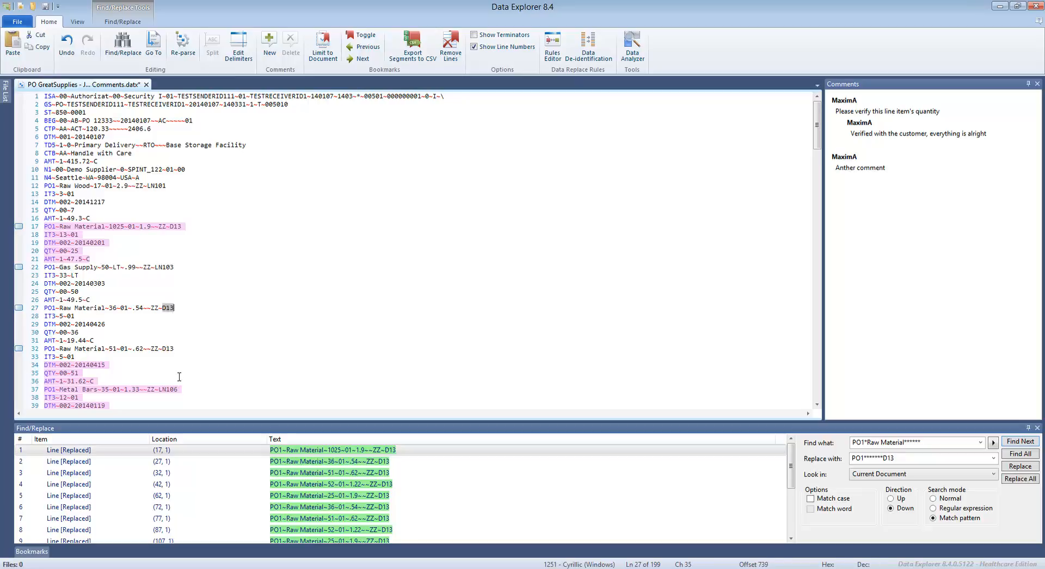
double_click(168, 349)
scroll(268, 356, "down", 2)
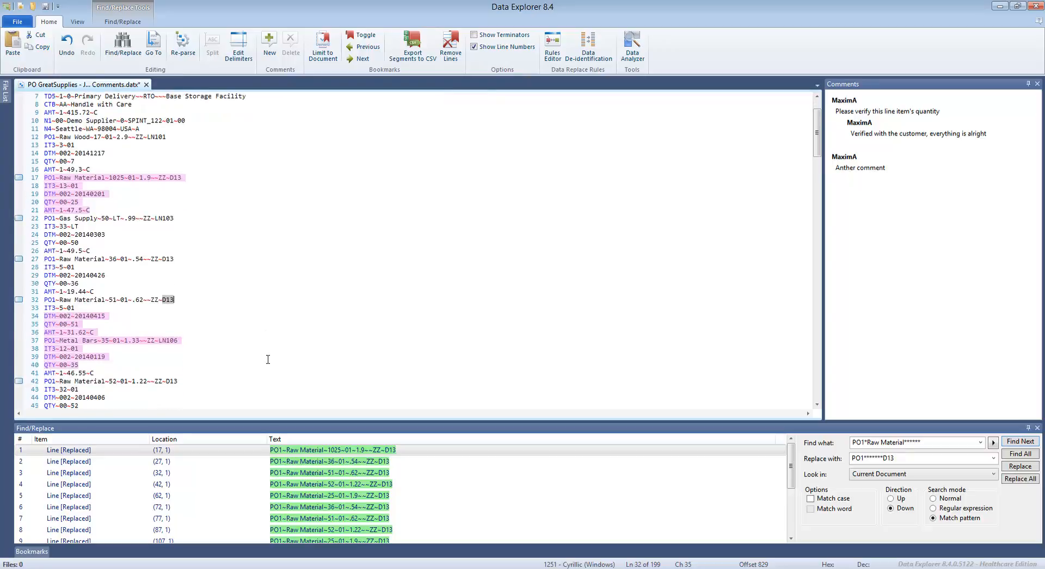
left_click(942, 446)
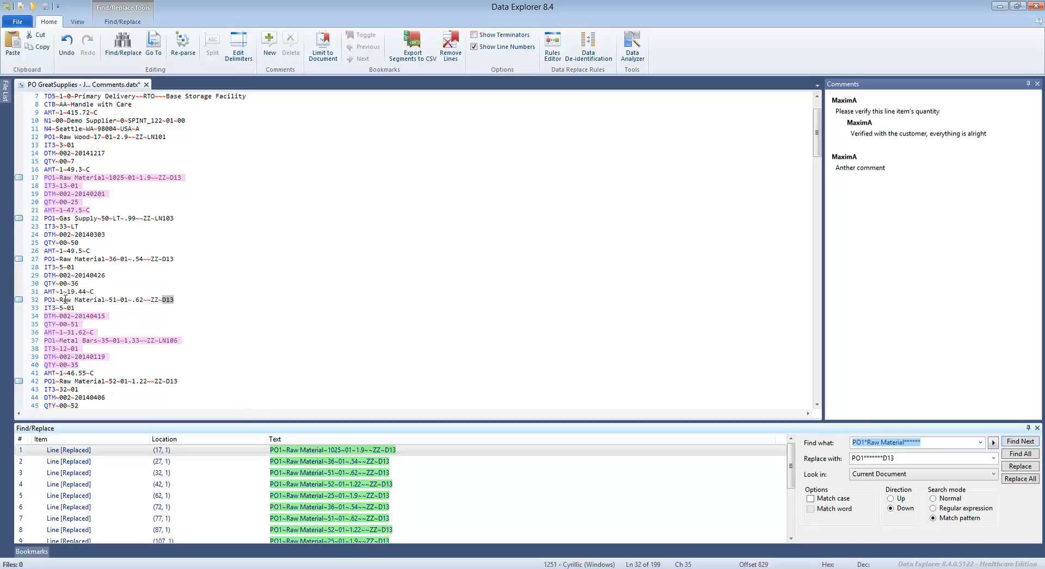
double_click(64, 276)
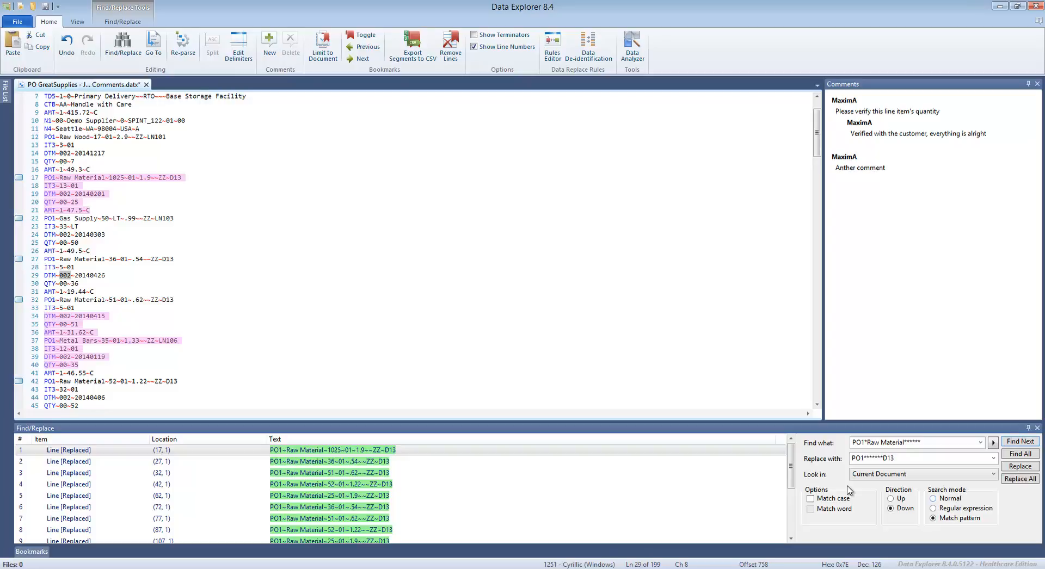
Save the purchase order document and close it
left_click(235, 308)
key("ctrl+s")
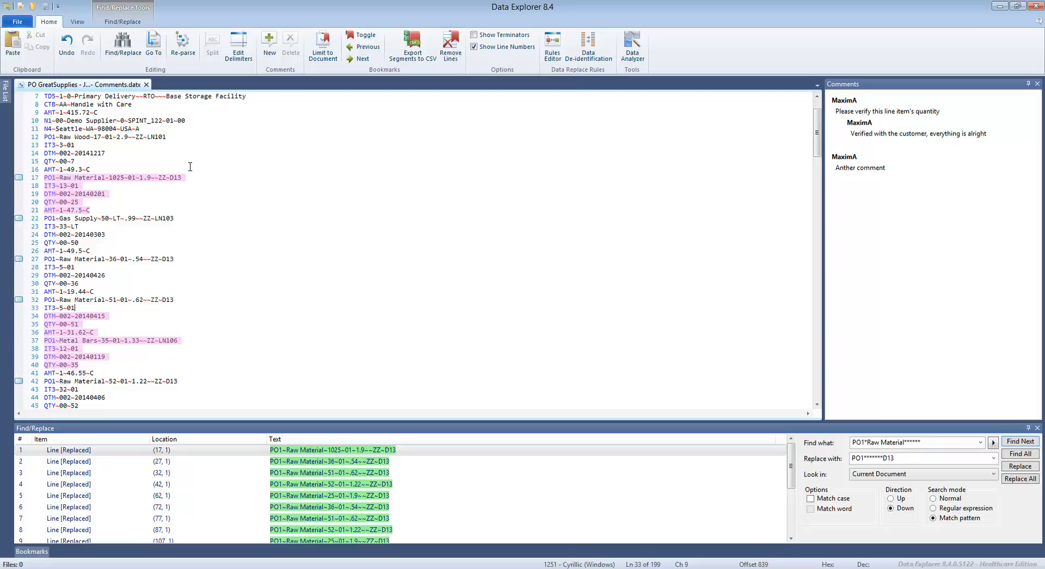
left_click(147, 85)
Show the File List, import all 850_Great Supplies data files from the Archive folder, and widen the list to fit
left_click(7, 93)
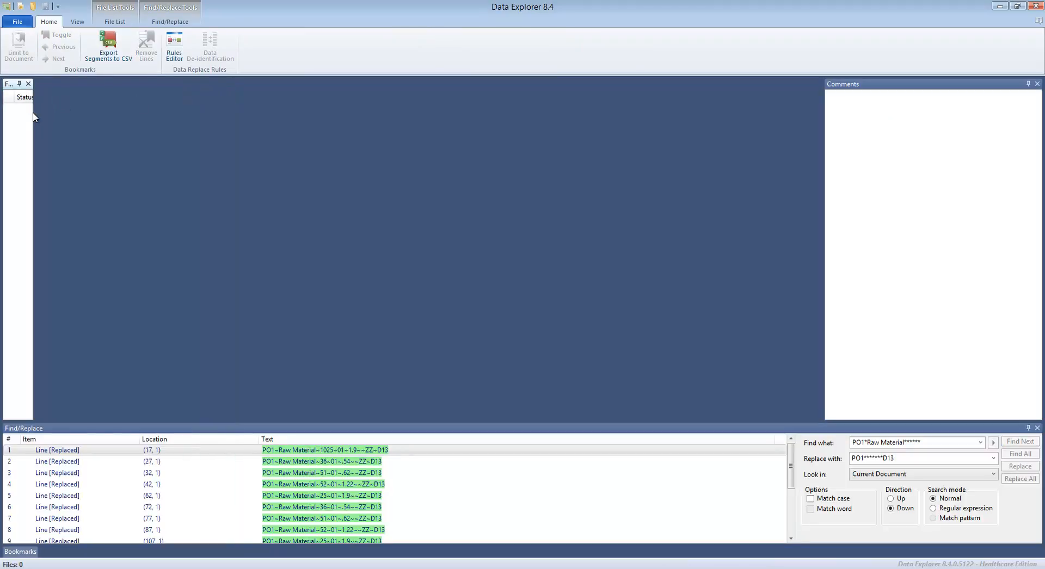
left_click_drag(32, 114, 185, 121)
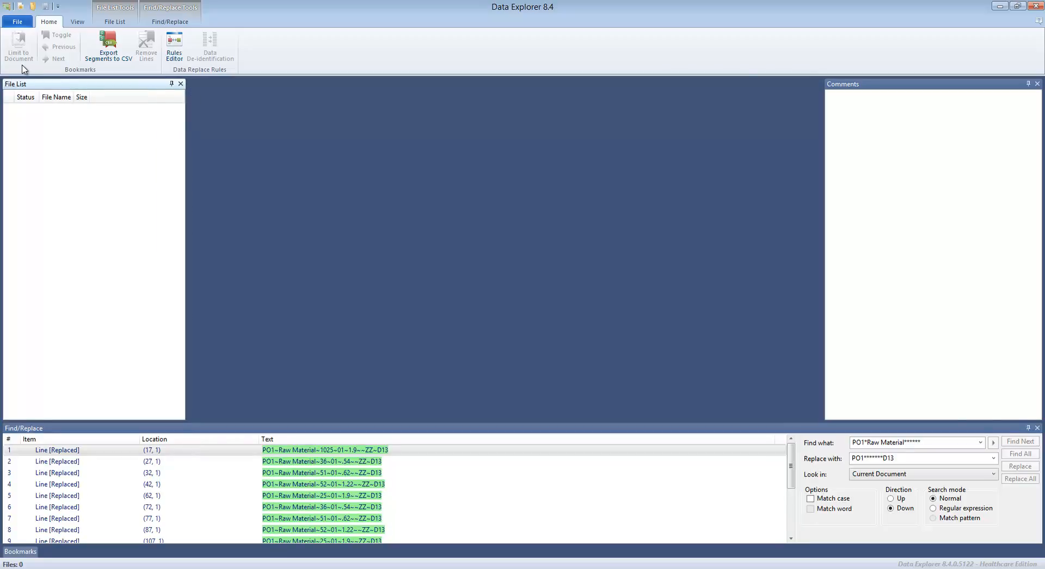
right_click(55, 141)
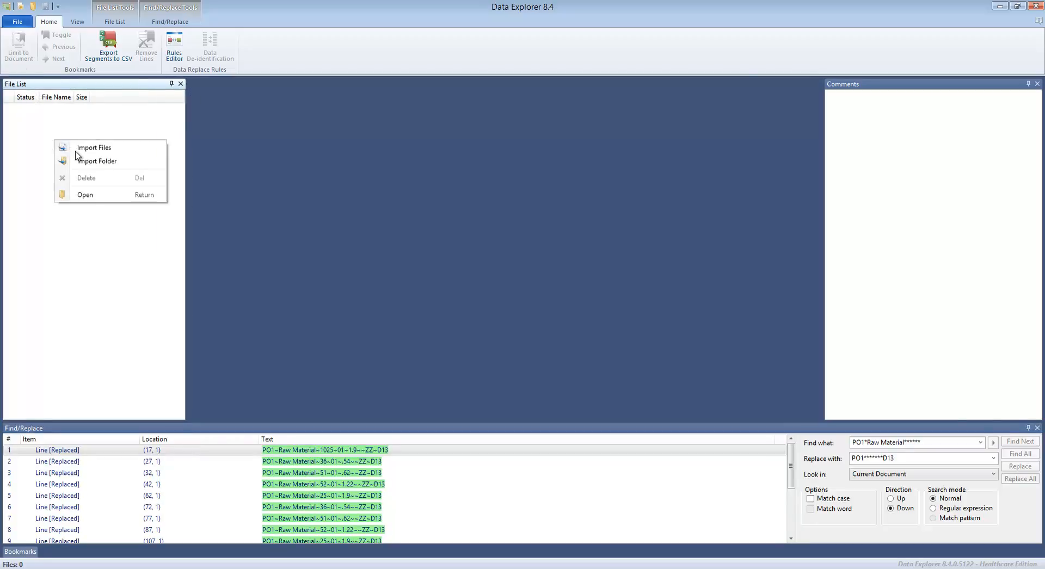
left_click(103, 152)
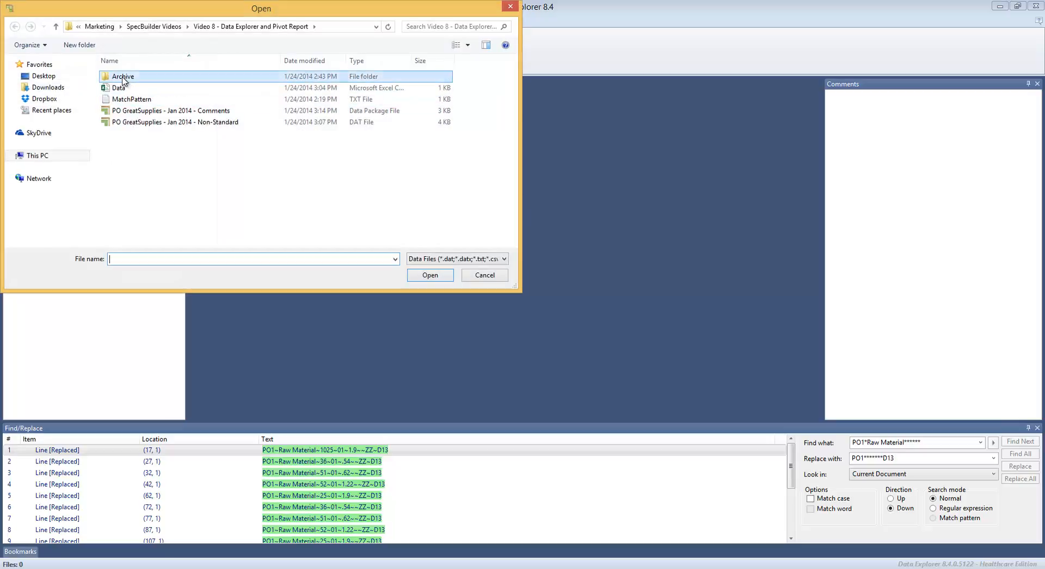
left_click(164, 145)
key("ctrl+a")
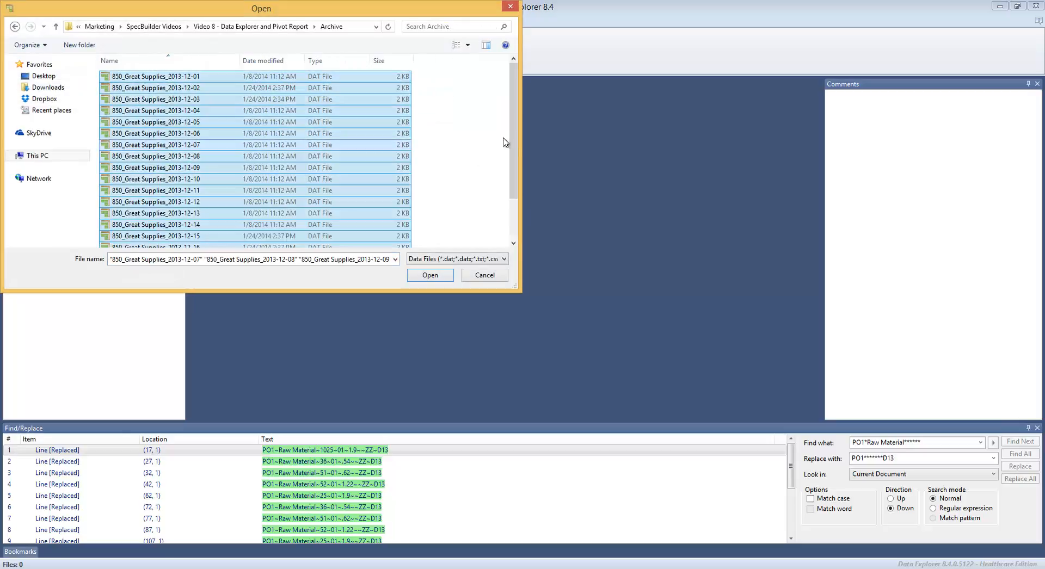
left_click_drag(516, 139, 515, 177)
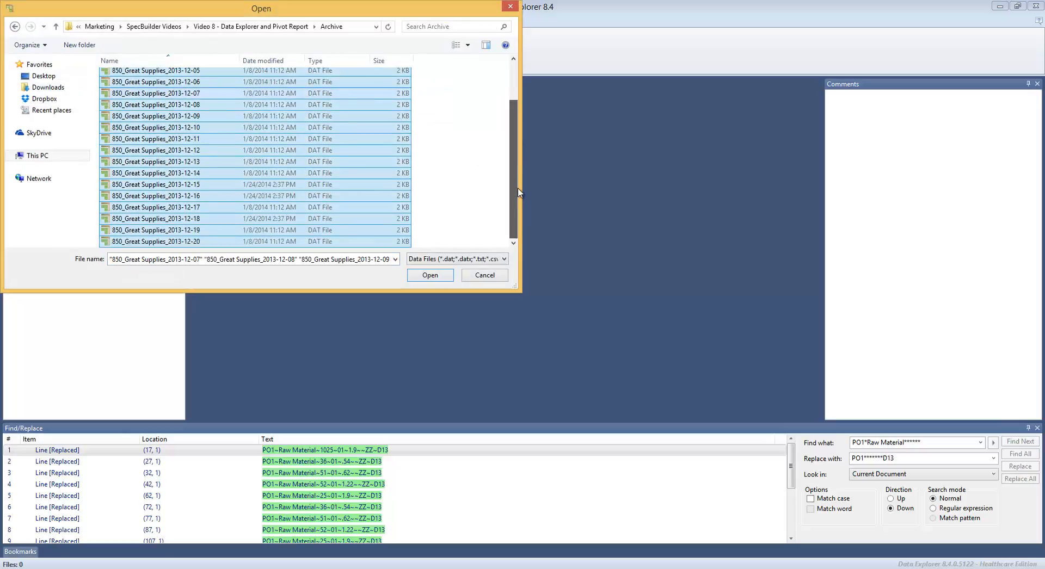
left_click(439, 277)
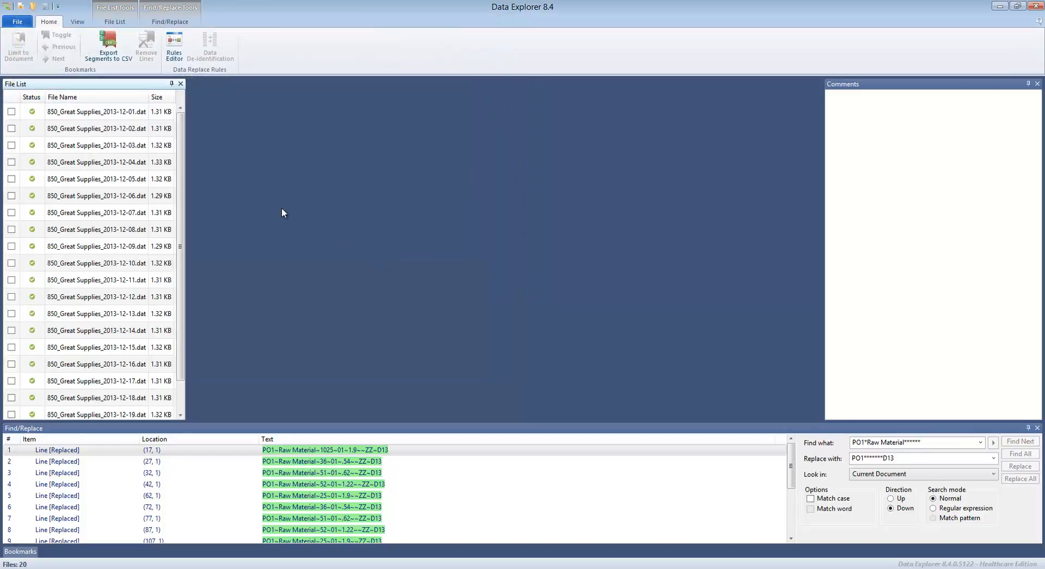
left_click_drag(187, 142, 244, 148)
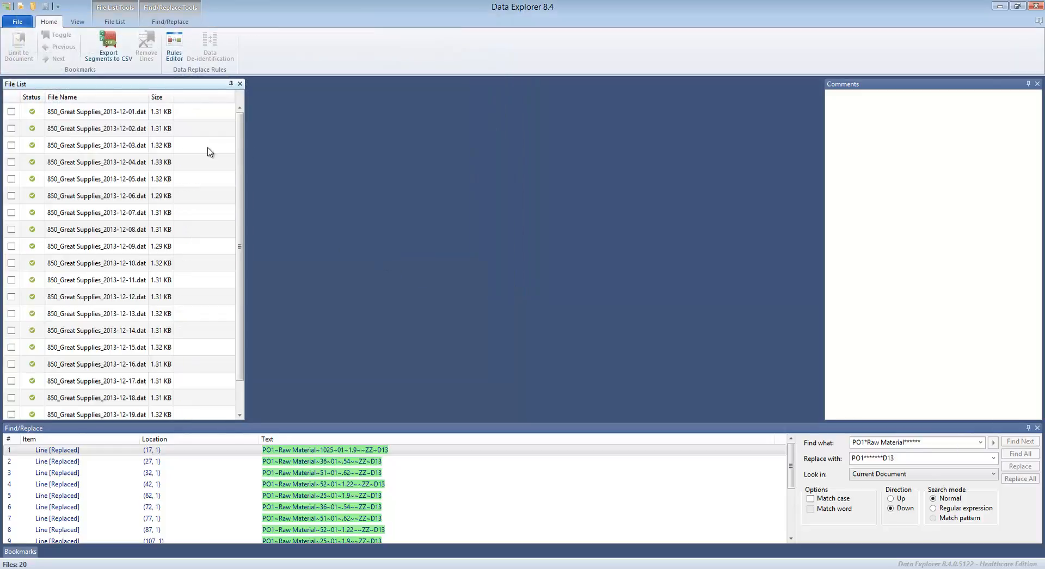
Open the 2013-12-04, 2013-12-08 and 2013-12-10 files from the File List and look over the 2013-12-04 data
double_click(90, 163)
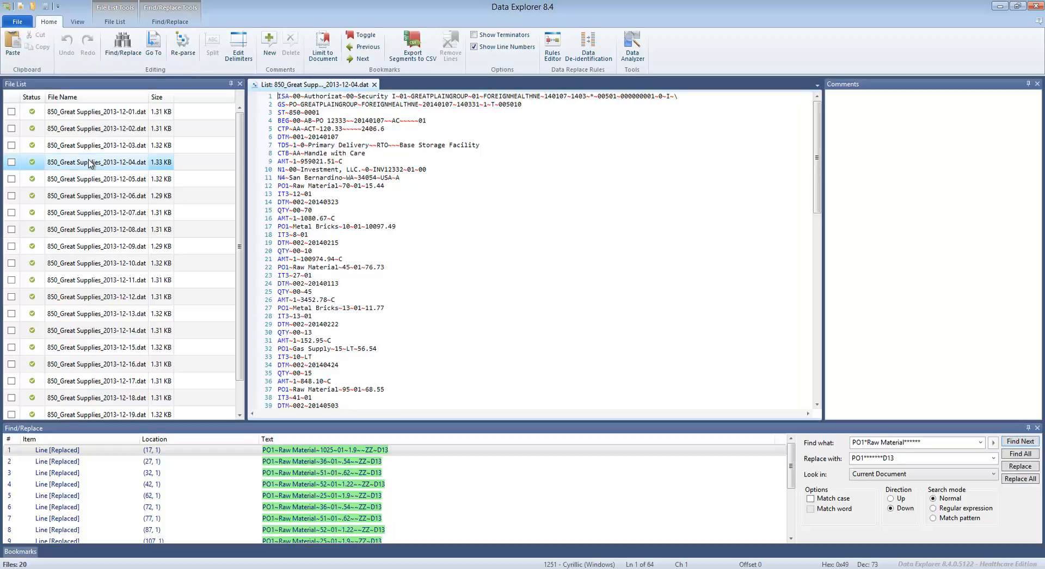
double_click(102, 229)
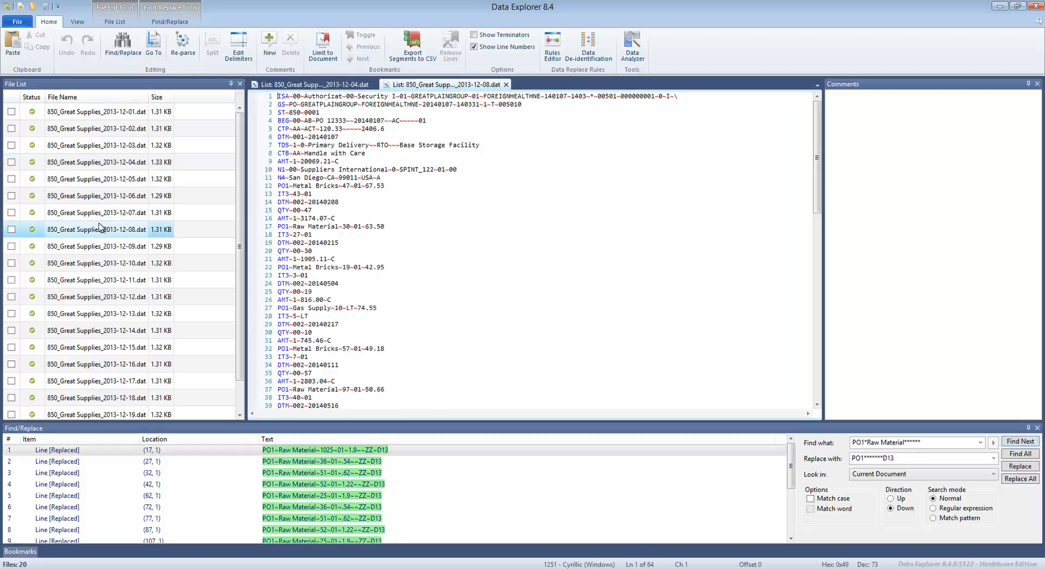
double_click(94, 264)
double_click(86, 165)
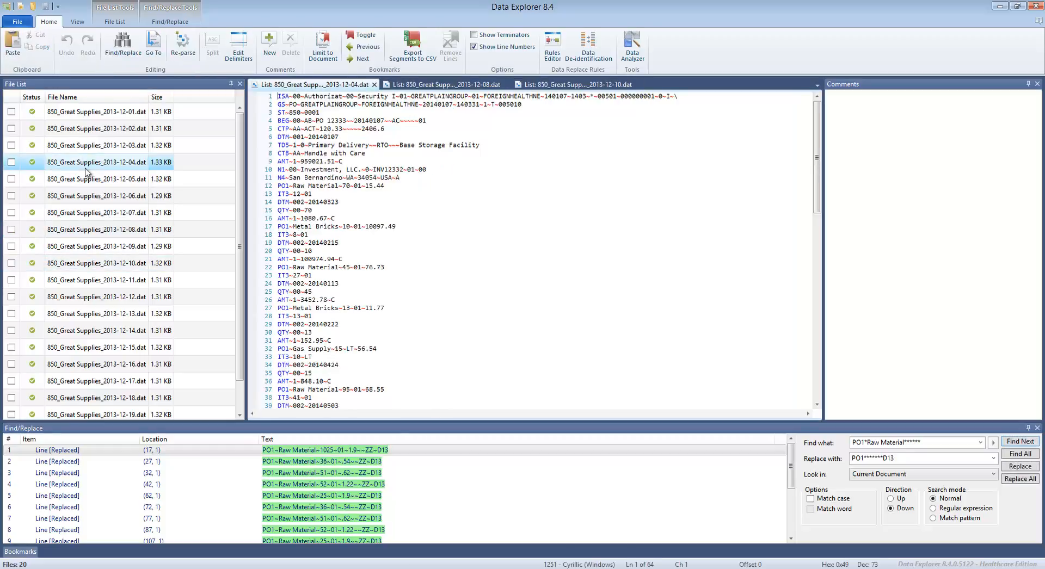
left_click(306, 146)
left_click(309, 217)
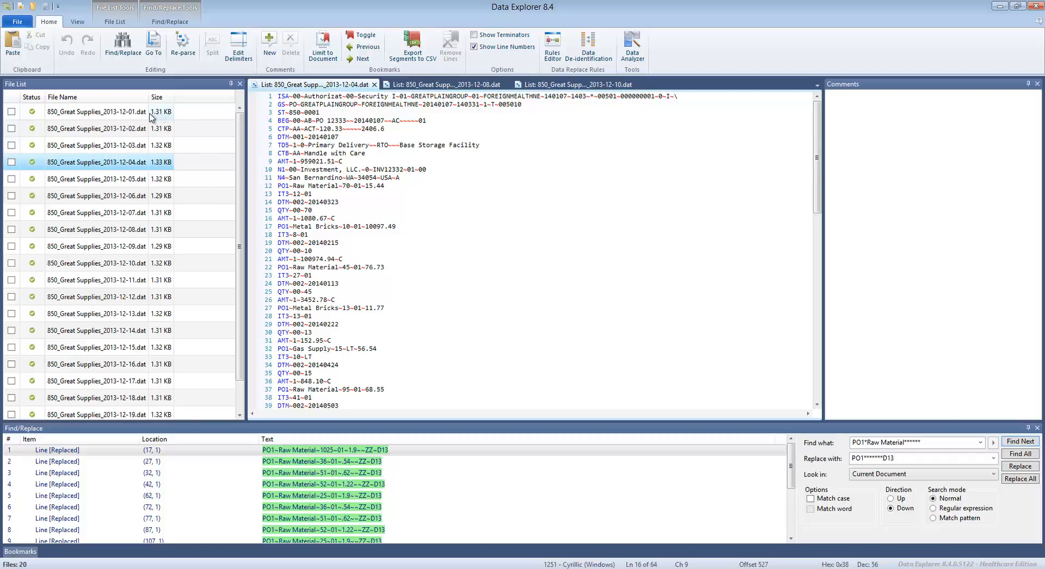
left_click(76, 227)
left_click(83, 165)
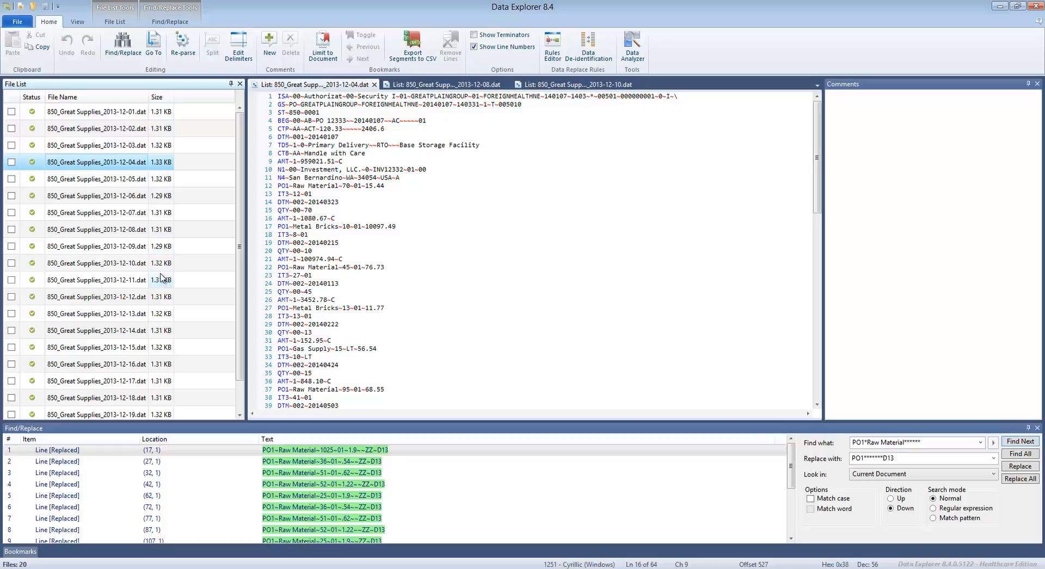
Open the File List's column configuration and add a new column named "PO Total"
right_click(193, 102)
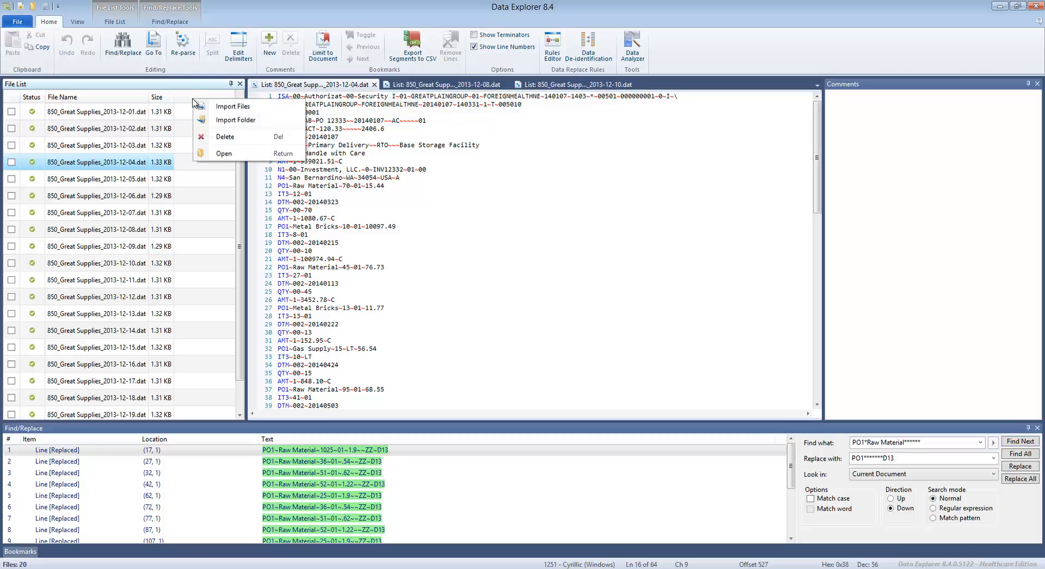
right_click(160, 99)
right_click(161, 98)
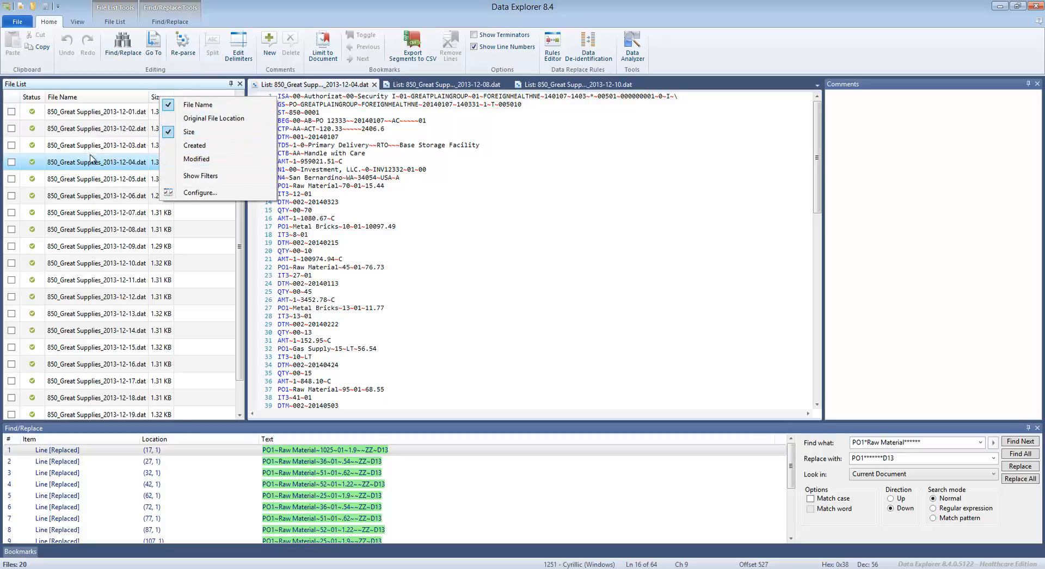
left_click(205, 197)
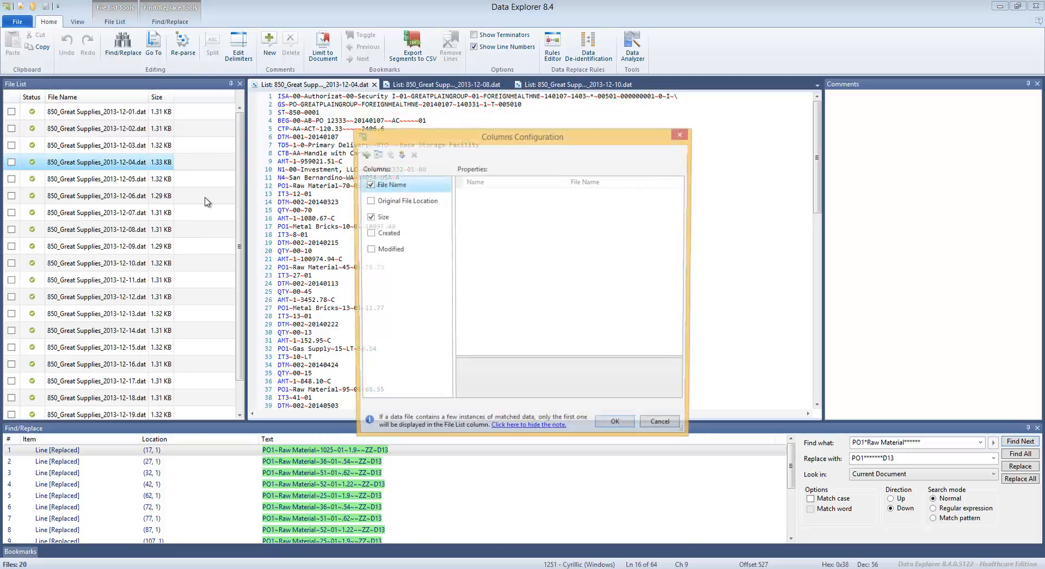
left_click(397, 251)
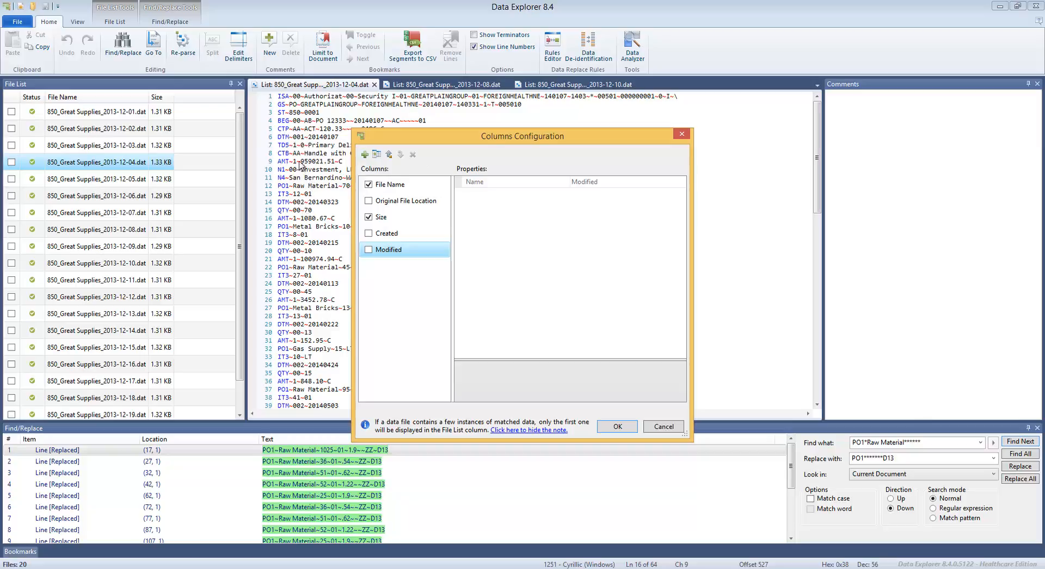
left_click(364, 155)
left_click(586, 185)
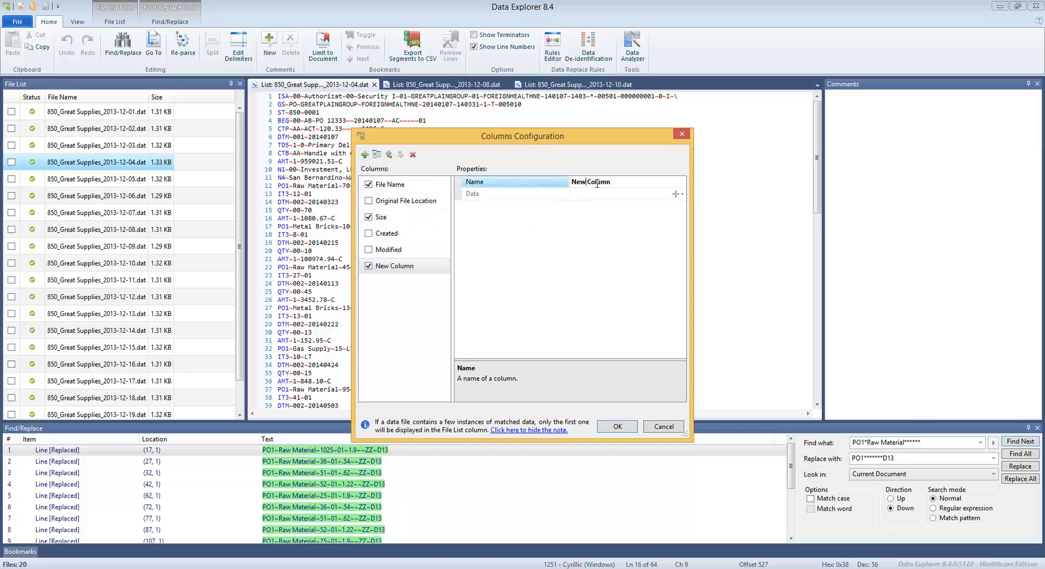
left_click(562, 185)
type("PO Total")
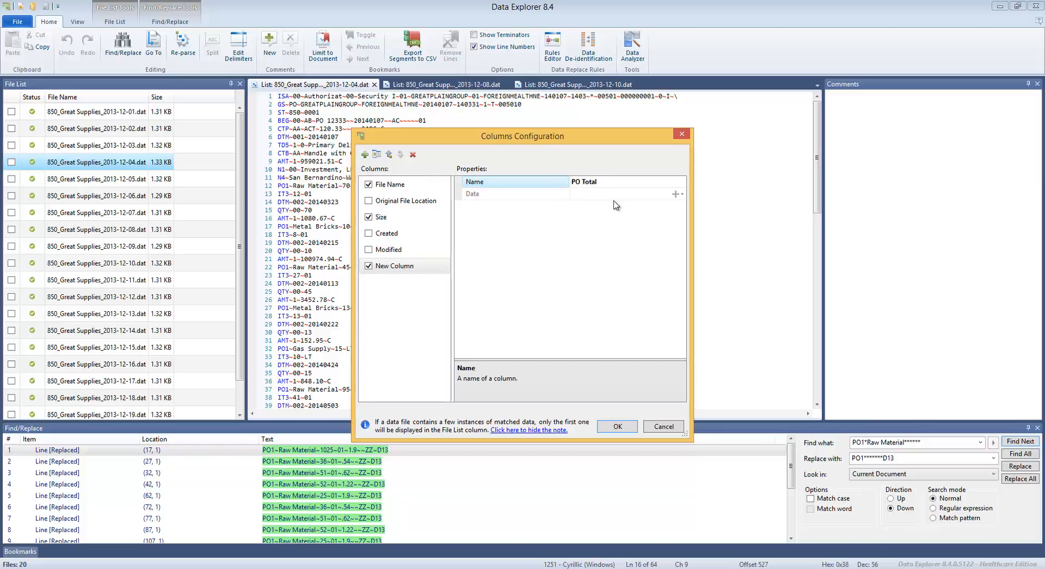
Give the PO Total column an EDI data section whose Data Reference extracts the amount from the AMT segment, and apply the configuration
left_click(677, 195)
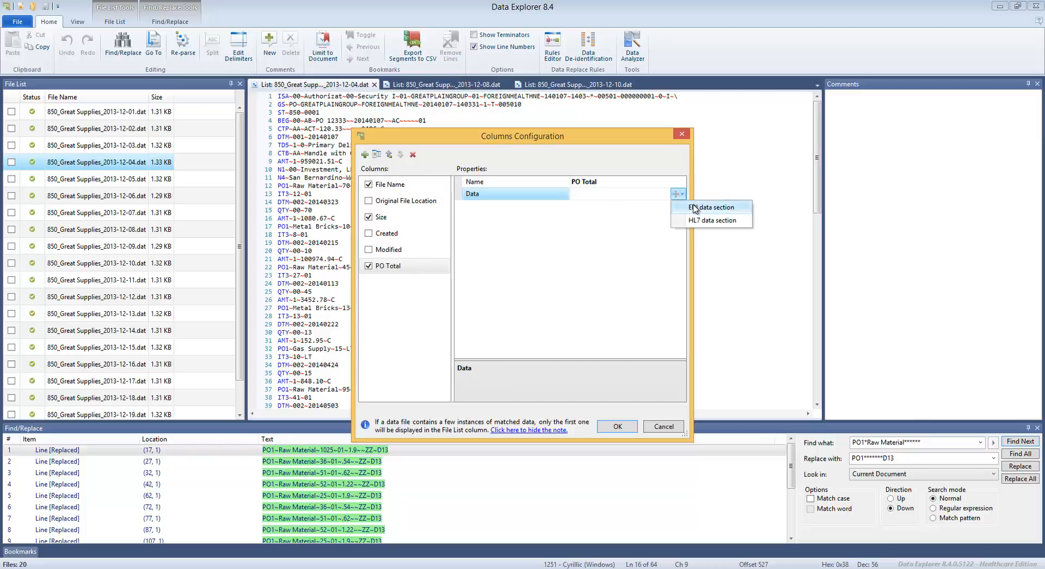
left_click(696, 207)
left_click(591, 255)
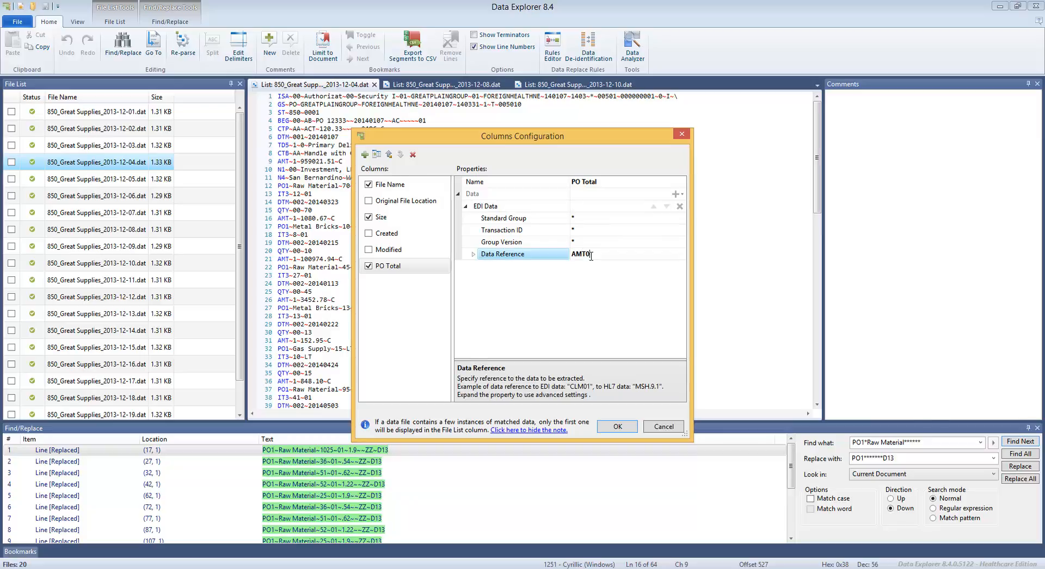
left_click(618, 427)
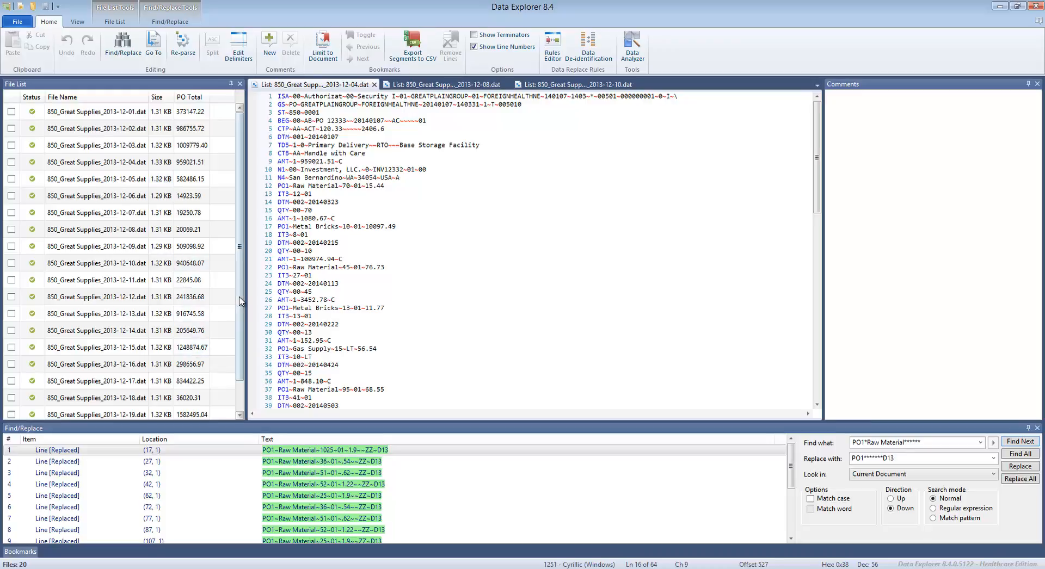
Sort the File List by PO Total in descending order and check the 2013-12-02, 2013-12-04, 2013-12-10 and 2013-12-13 files
left_click_drag(239, 298, 225, 352)
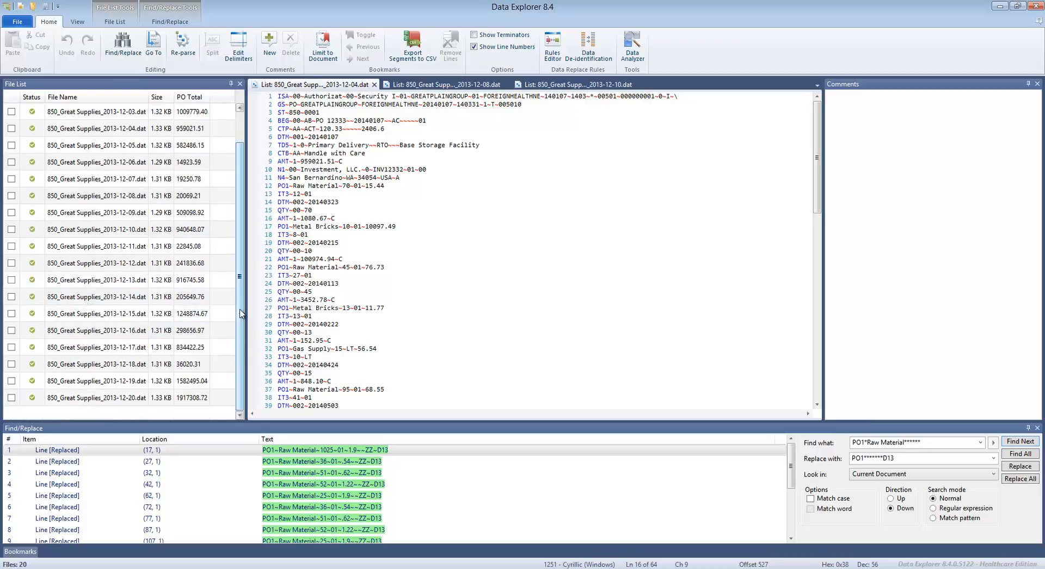
left_click_drag(240, 313, 244, 229)
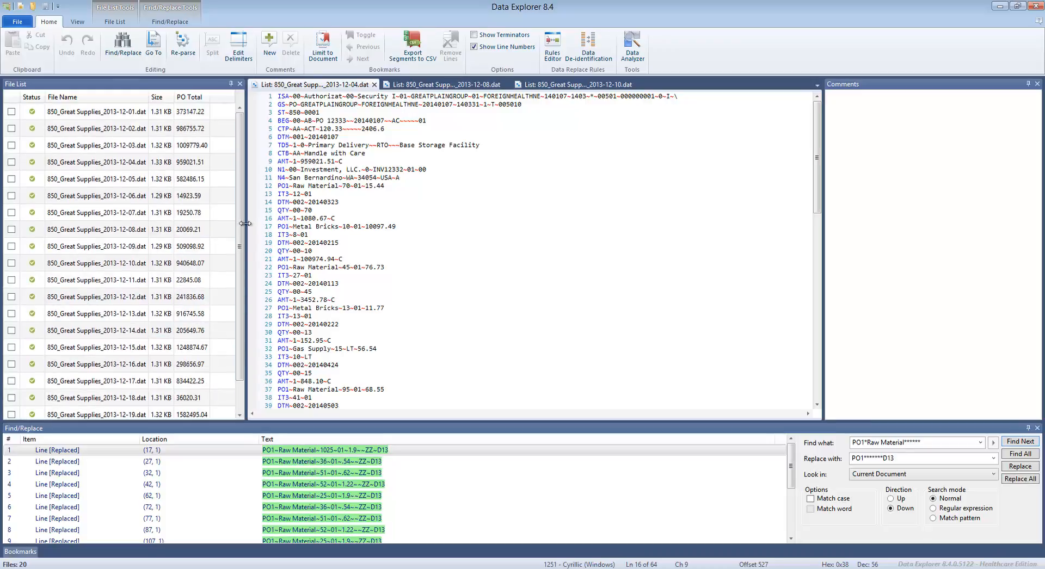
left_click(191, 98)
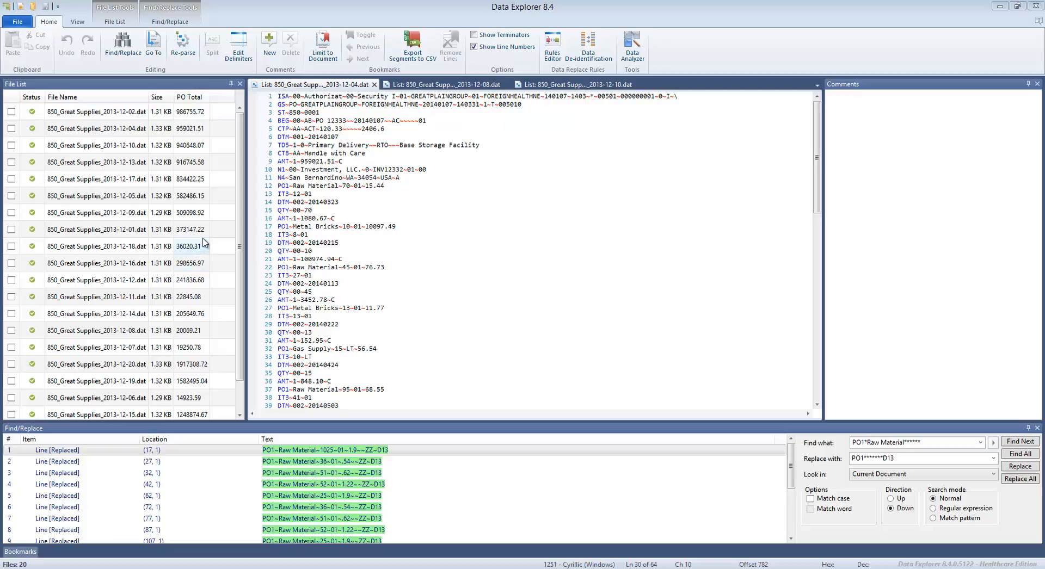
left_click(12, 111)
left_click(11, 128)
left_click(11, 146)
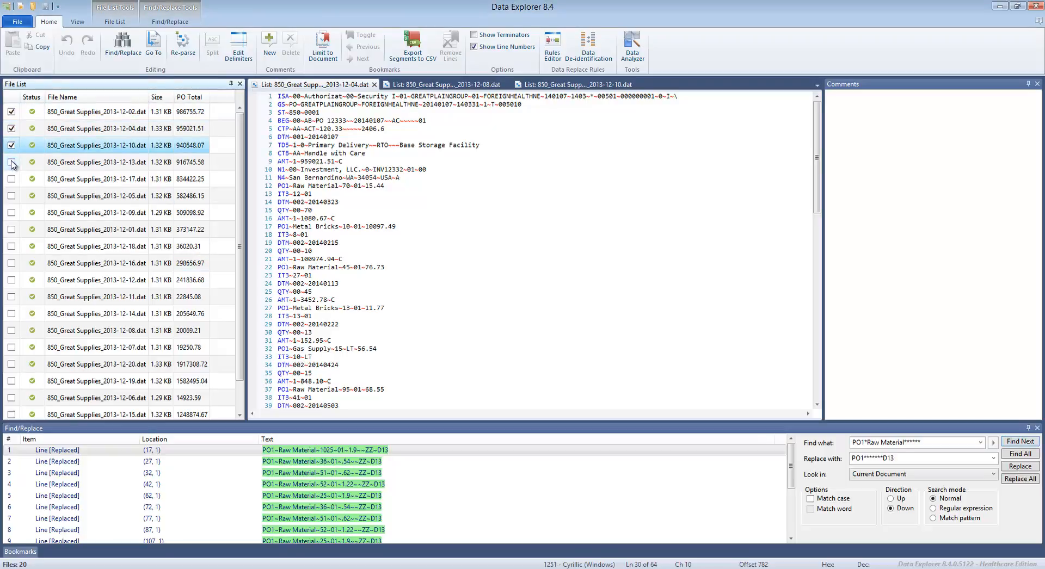
left_click(12, 162)
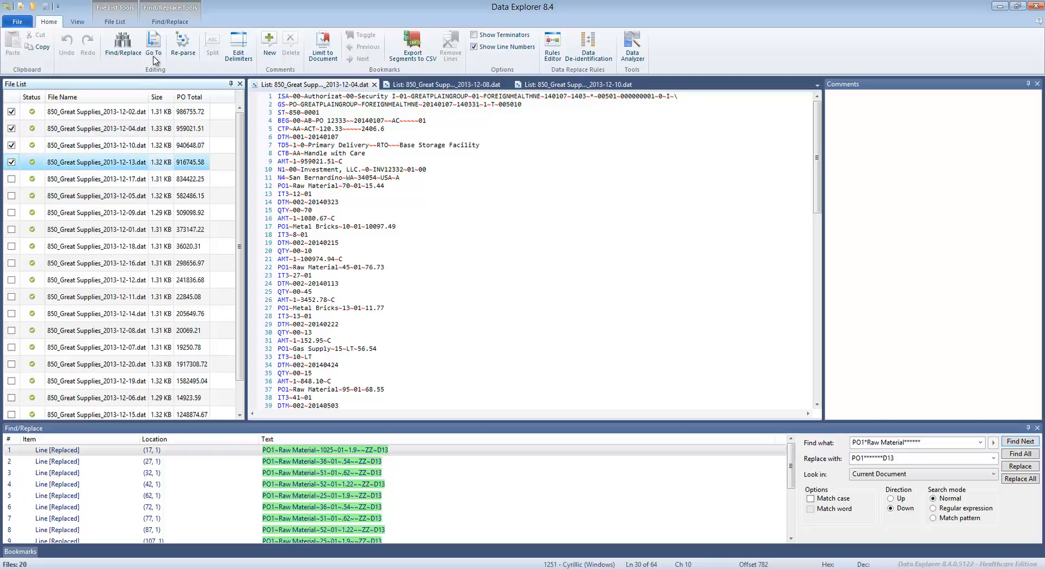
Export the PO1 segments of the checked files to a CSV named SummaryData in the "Video 8 - Data Explorer and Pivot Report" folder and open it
left_click(110, 24)
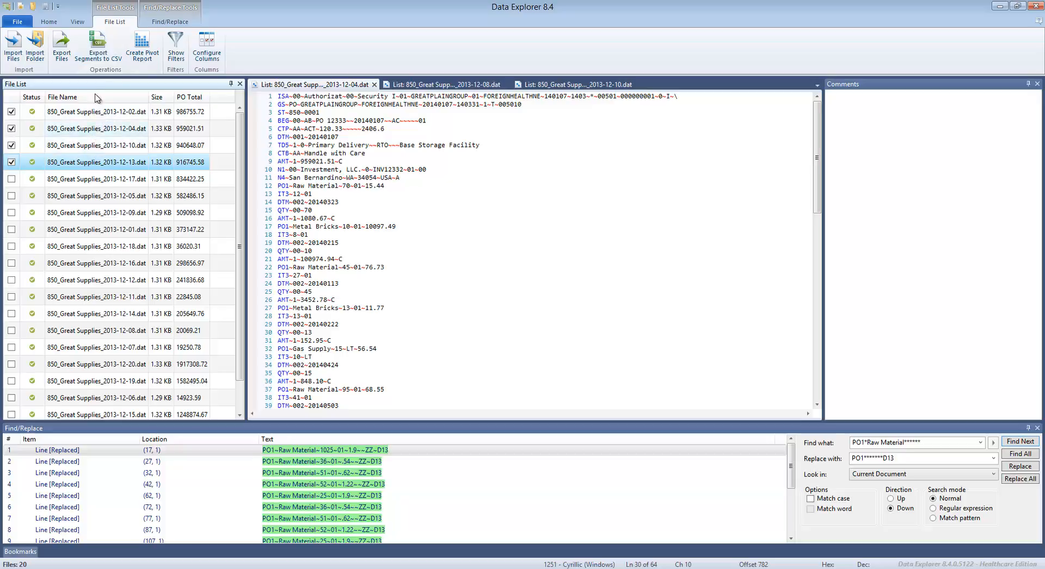
left_click(97, 52)
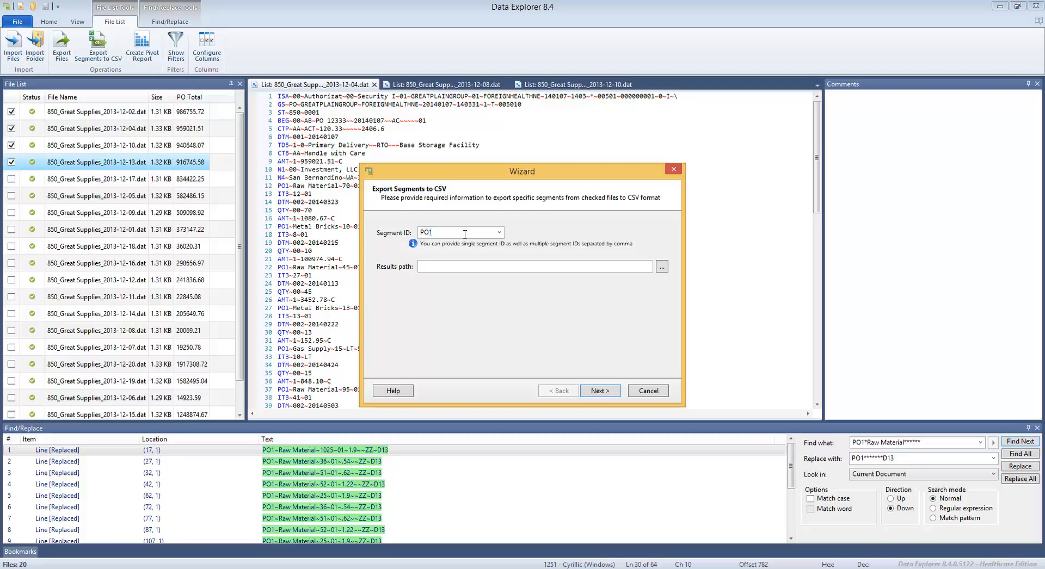
left_click(662, 266)
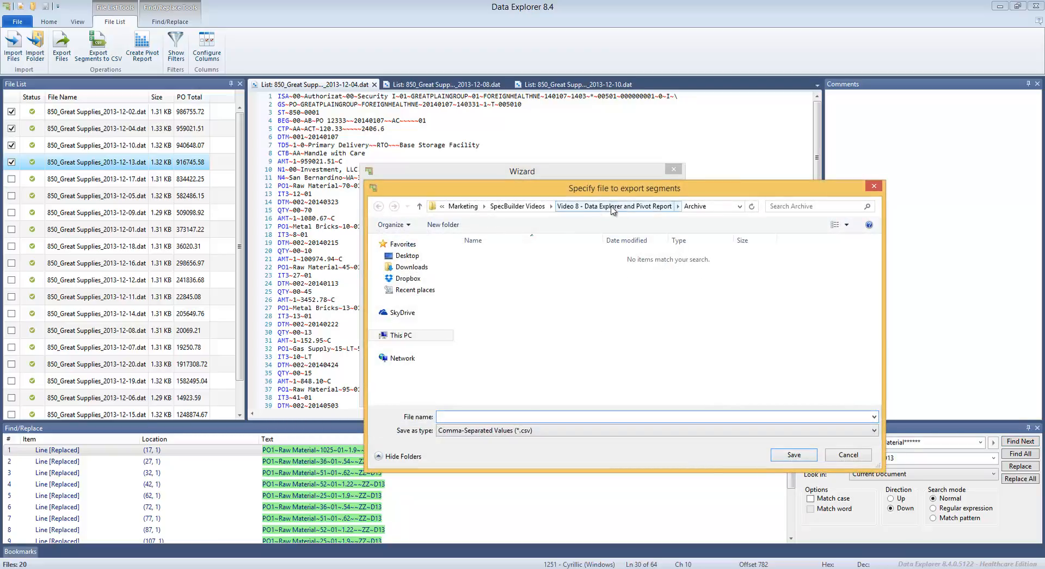
left_click(611, 208)
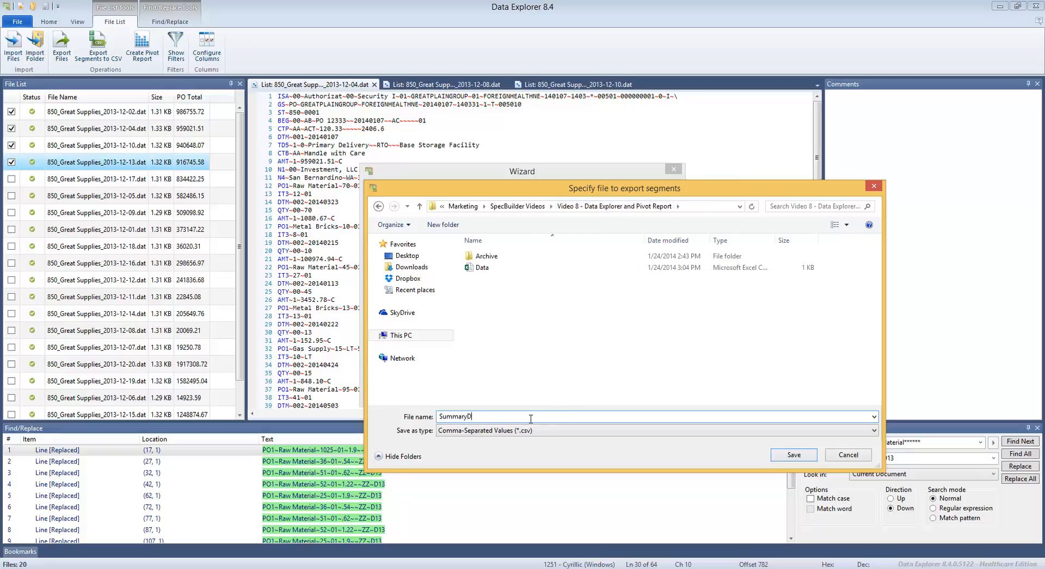
key("Return")
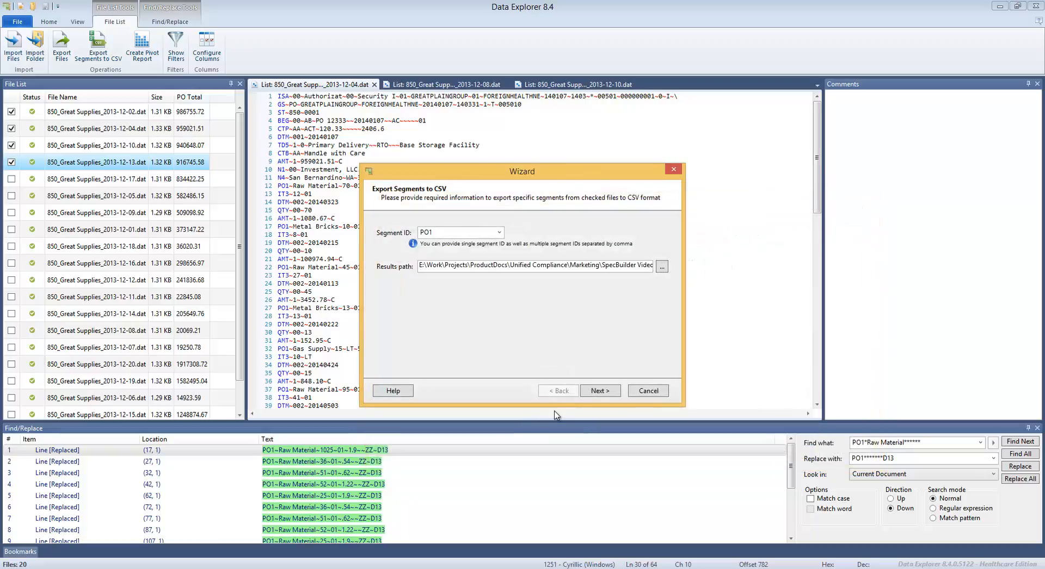
left_click(596, 391)
left_click(596, 390)
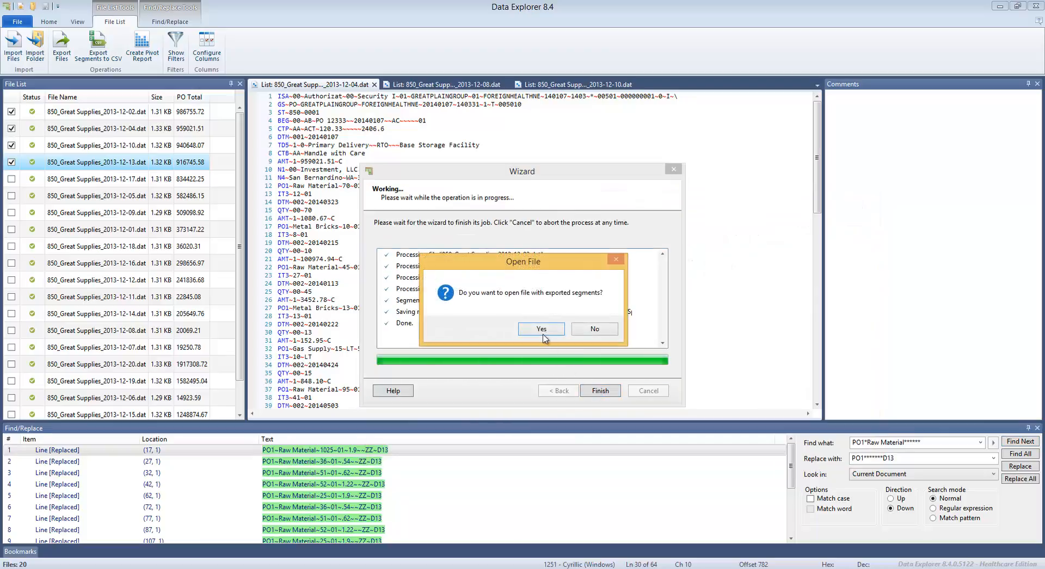
left_click(543, 330)
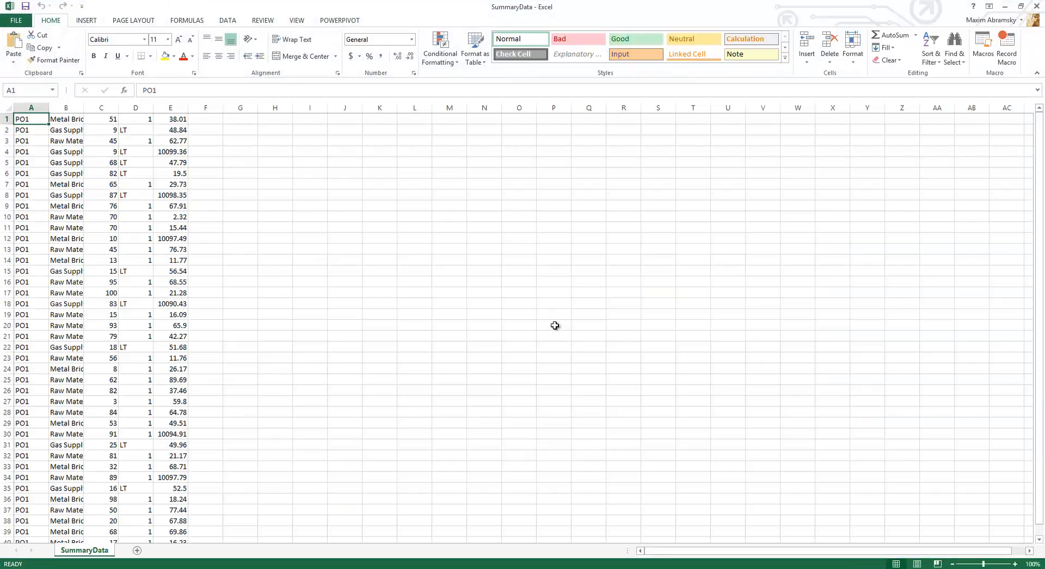
Fit column B to its contents and sum the column E values in cell E41
double_click(84, 107)
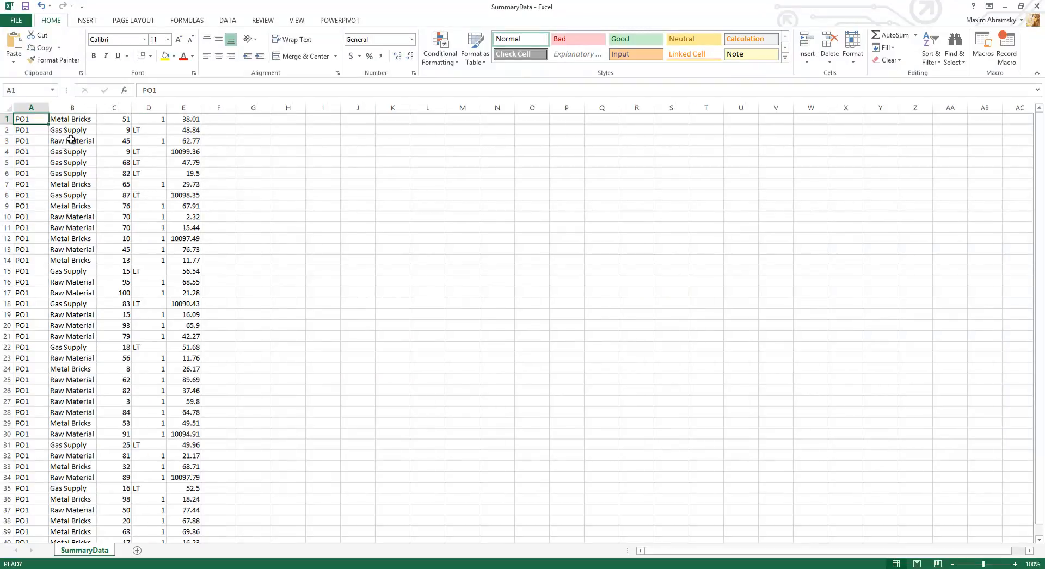
scroll(196, 226, "down", 15)
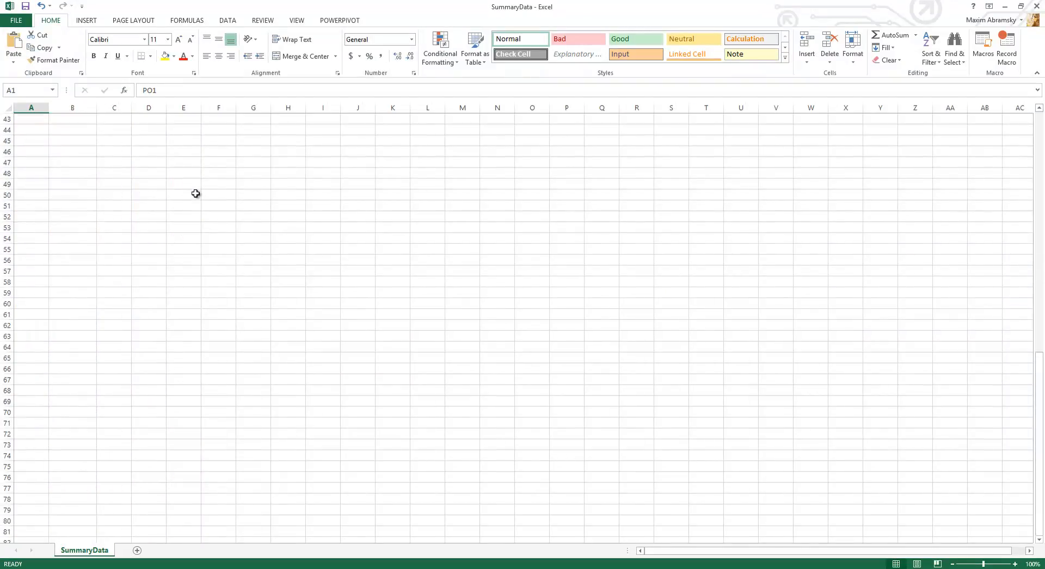
scroll(196, 194, "up", 5)
left_click(185, 228)
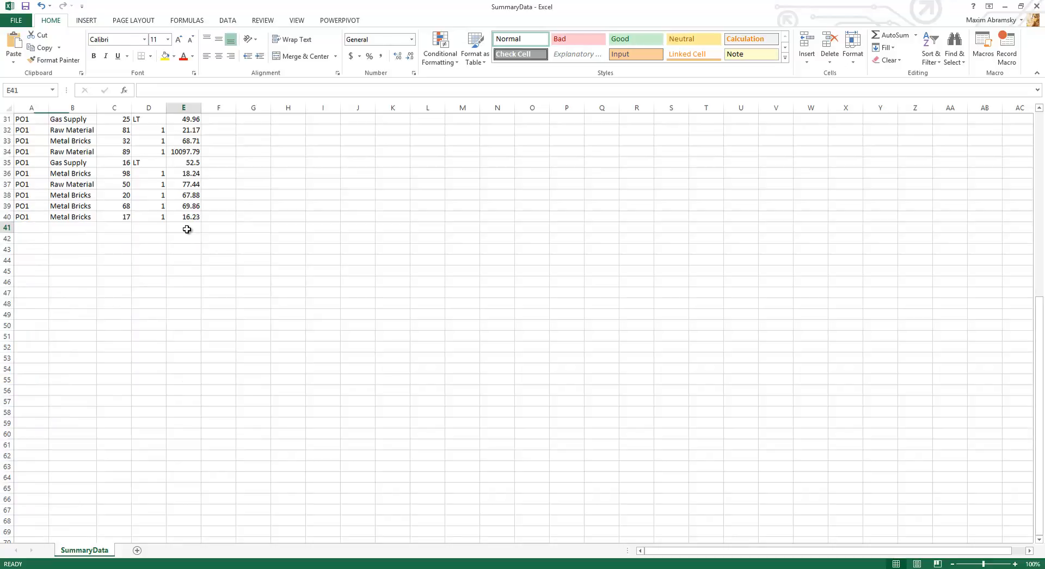
left_click(876, 38)
key("Return")
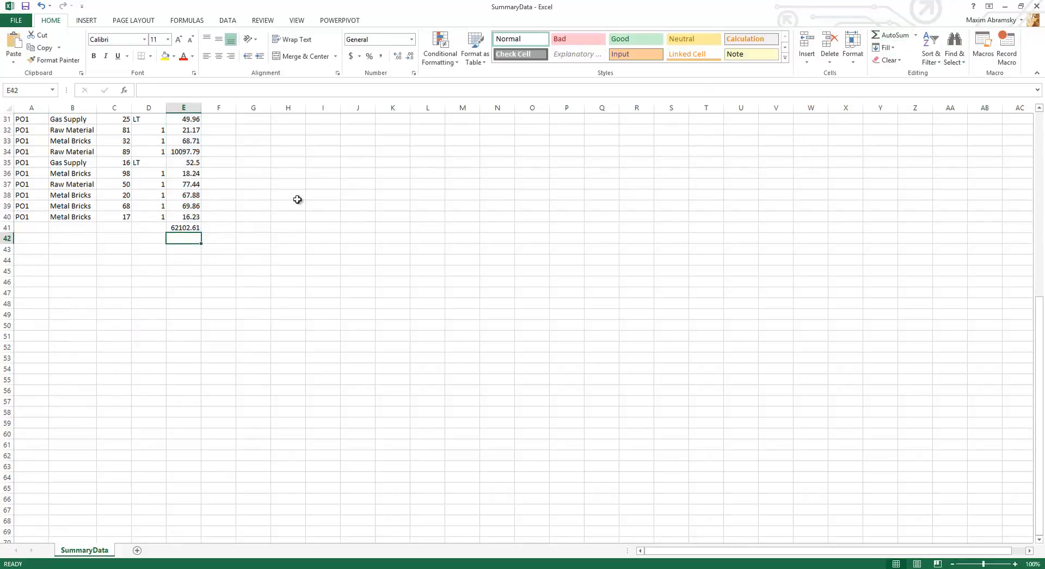
Apply the Accounting number format with a dollar sign to the total in E41, review the rows, and close the SummaryData workbook
left_click(174, 227)
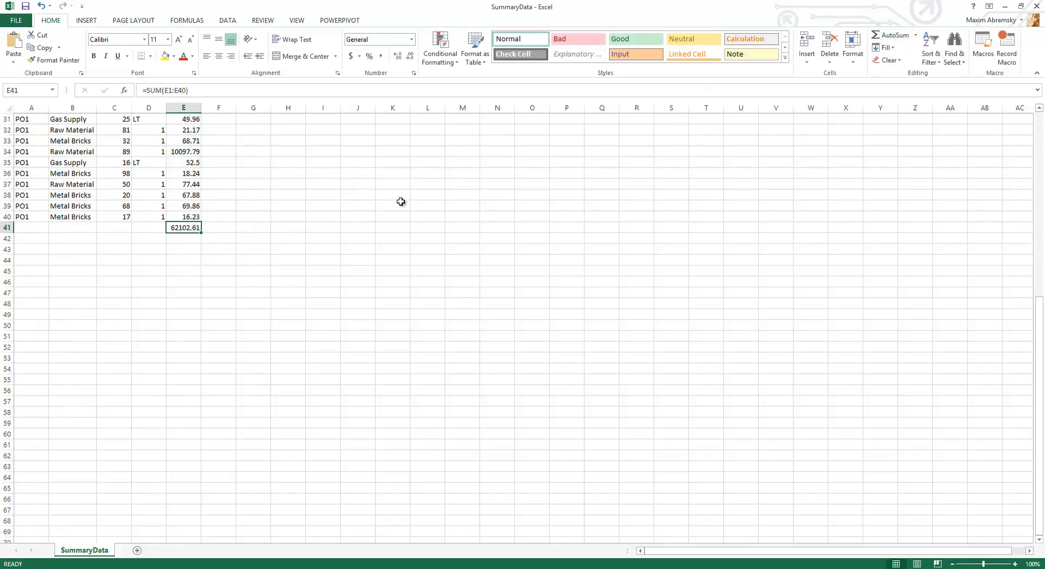
left_click(351, 56)
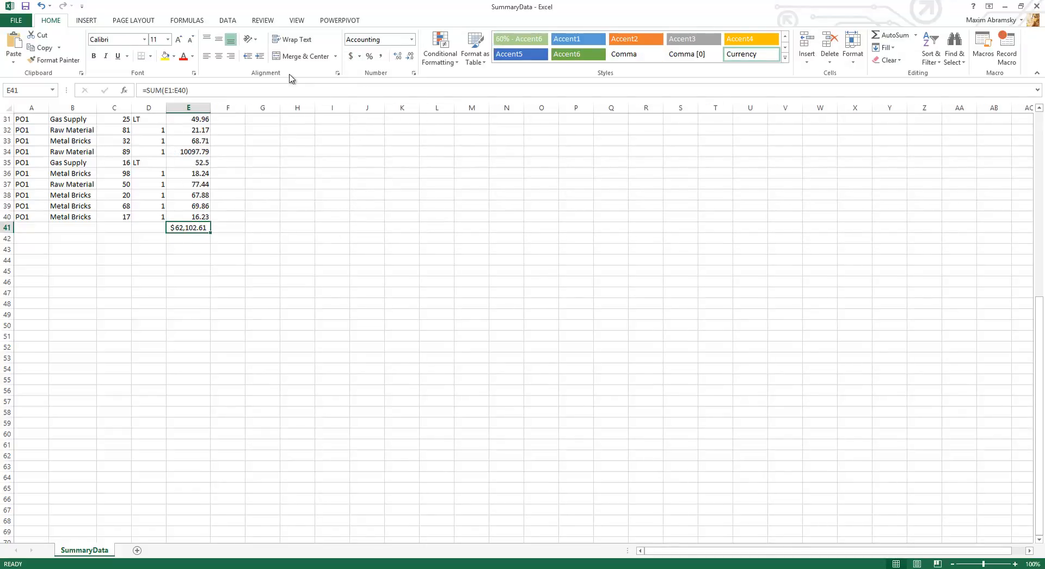
left_click(334, 271)
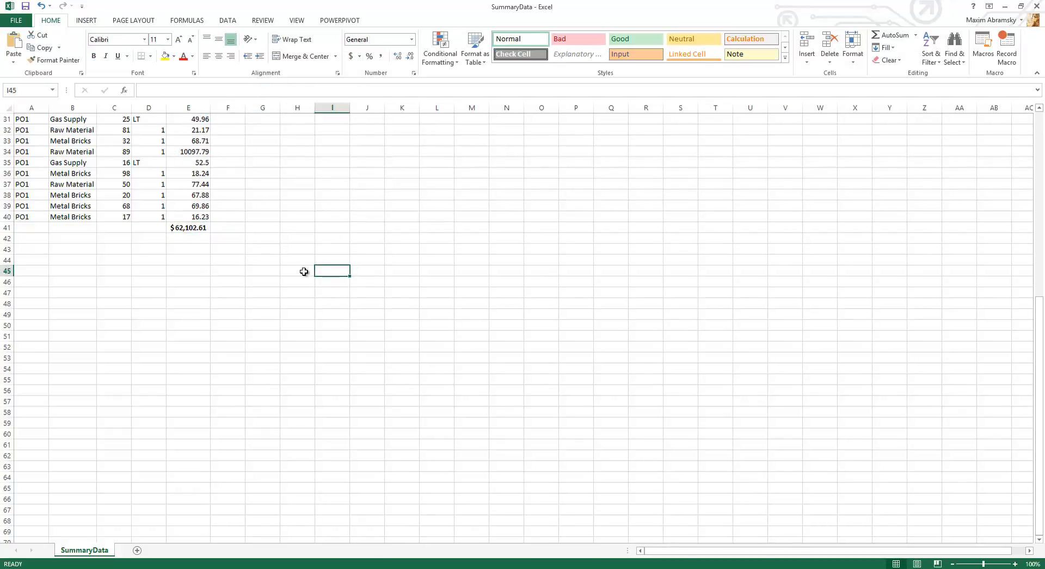
left_click(253, 225)
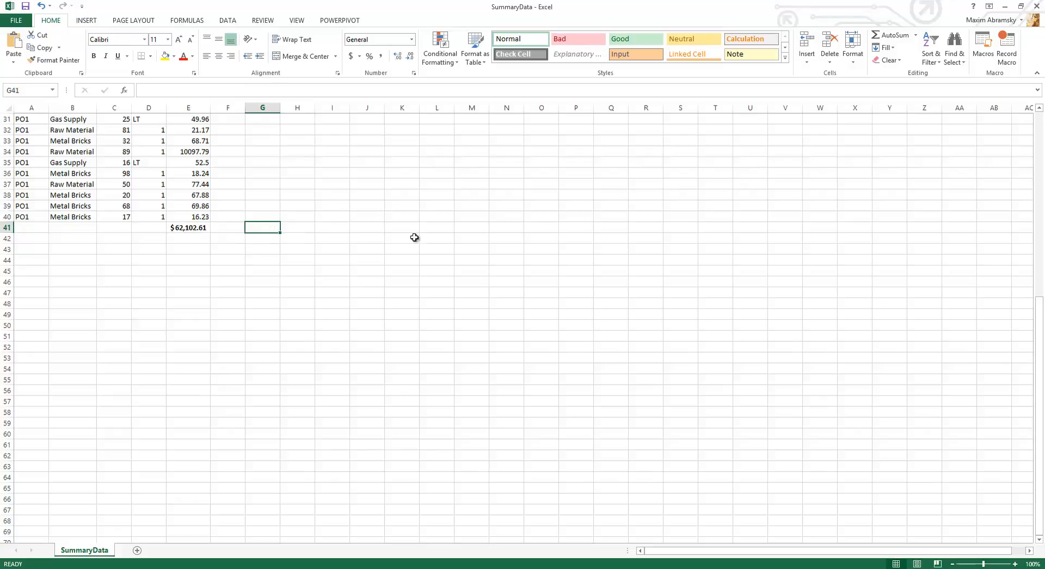
scroll(264, 272, "up", 10)
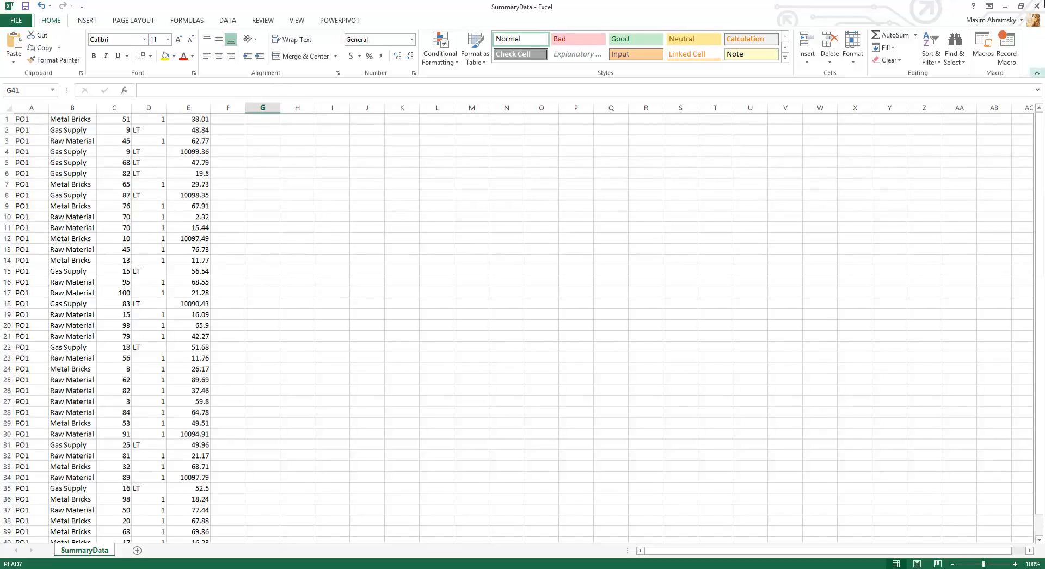
left_click(1036, 6)
left_click(523, 305)
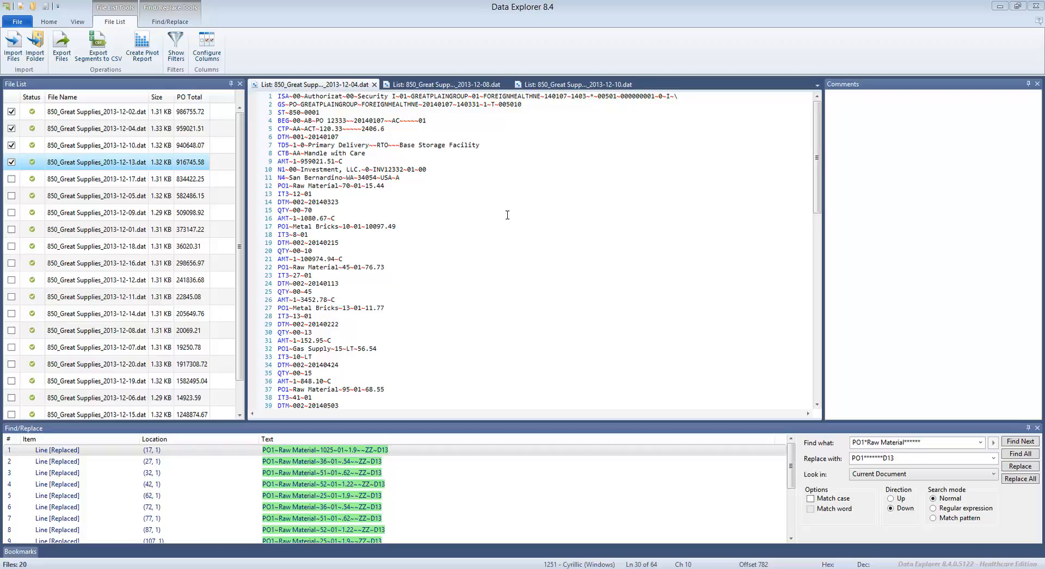
Add the 2013-12-17, 2013-12-05 and 2013-12-09 files to the checked selection and close the Find/Replace and Comments panes
left_click(11, 179)
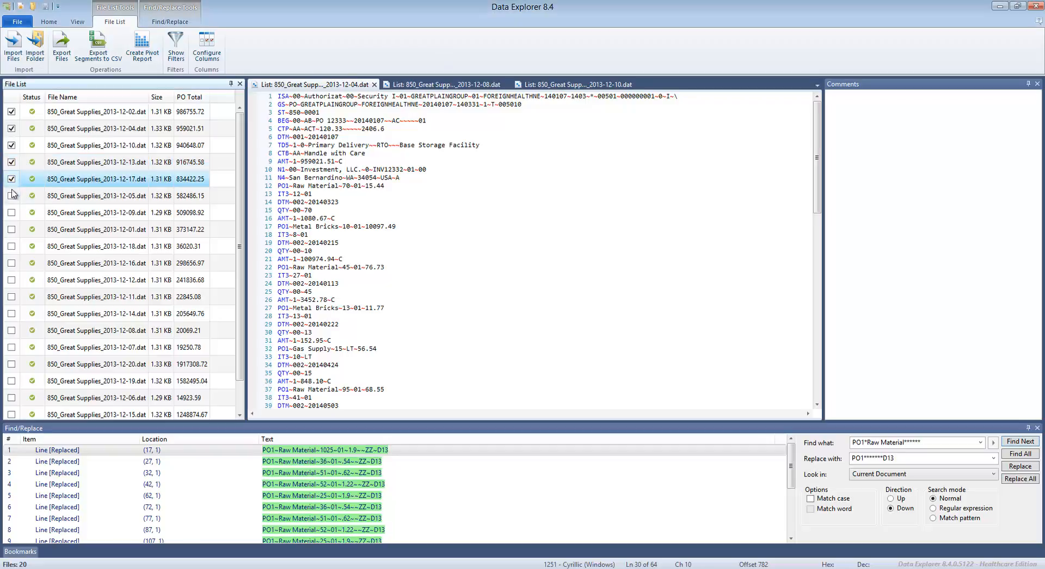
left_click(11, 196)
left_click(12, 213)
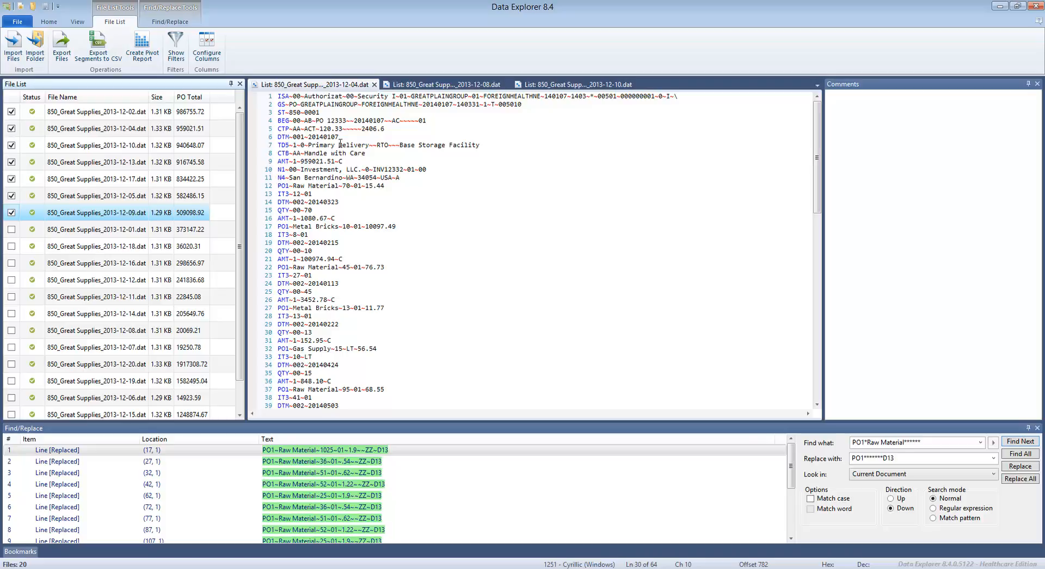
left_click(1037, 428)
left_click(1037, 83)
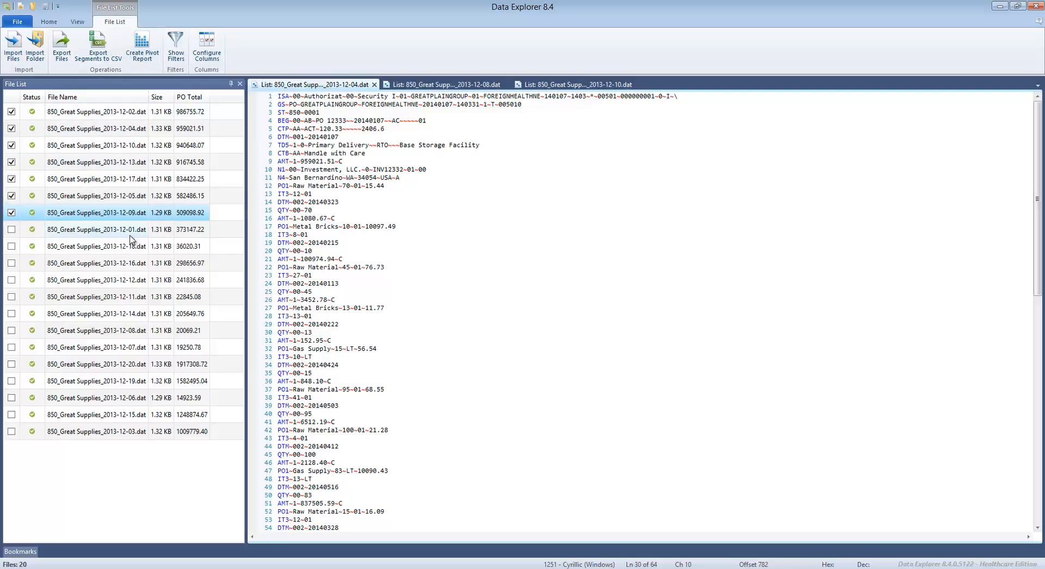
Create a pivot report from the checked files using the X12 5010 850 Purchase Order transaction
left_click(140, 55)
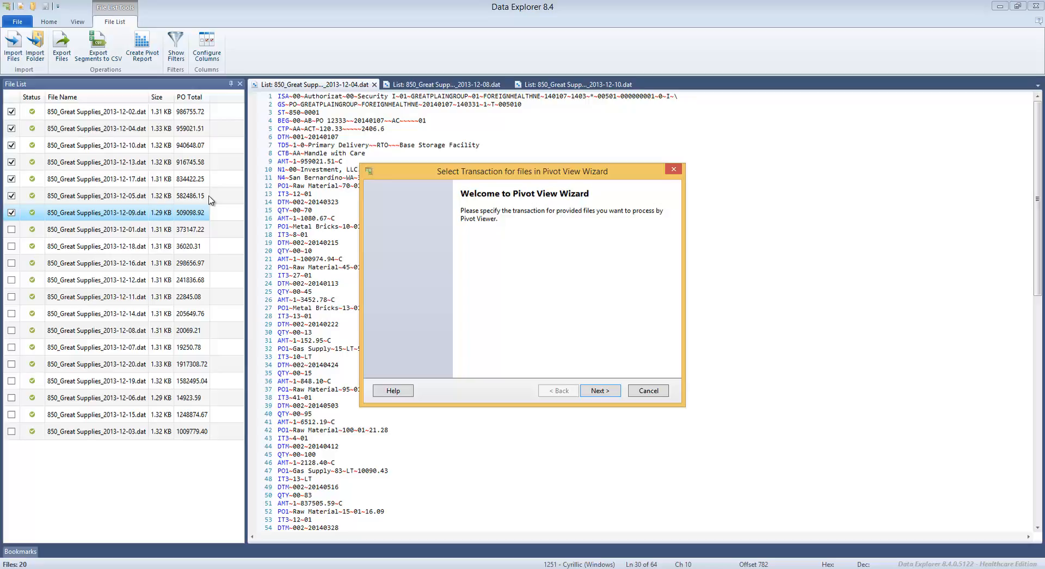
left_click(599, 391)
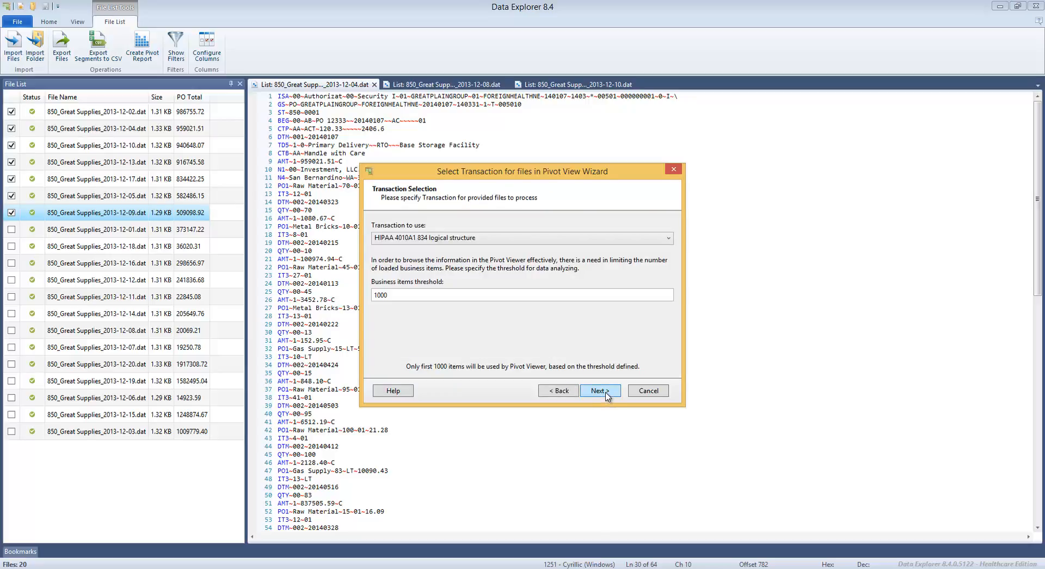
left_click(515, 240)
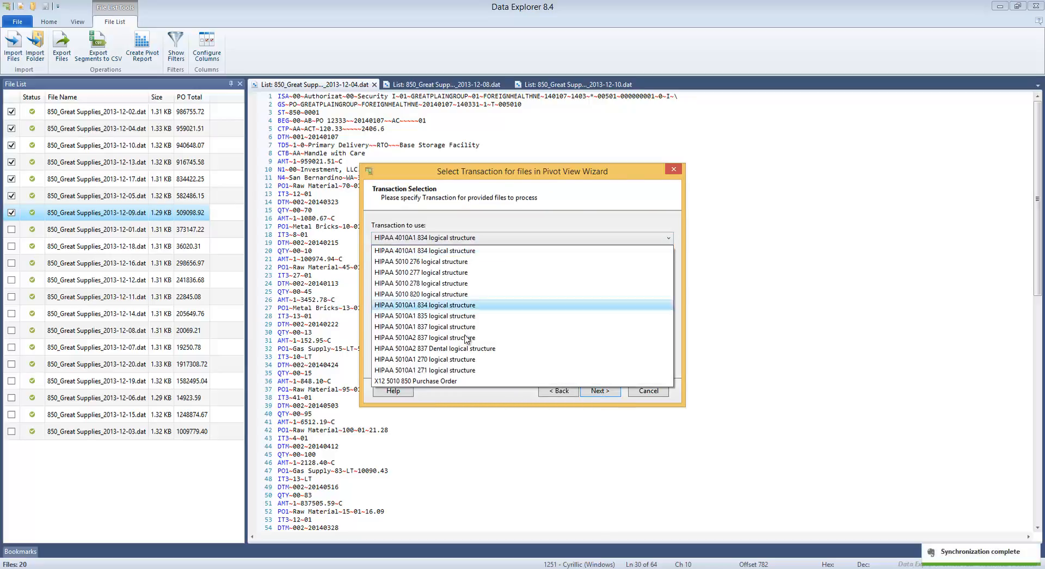
left_click(431, 383)
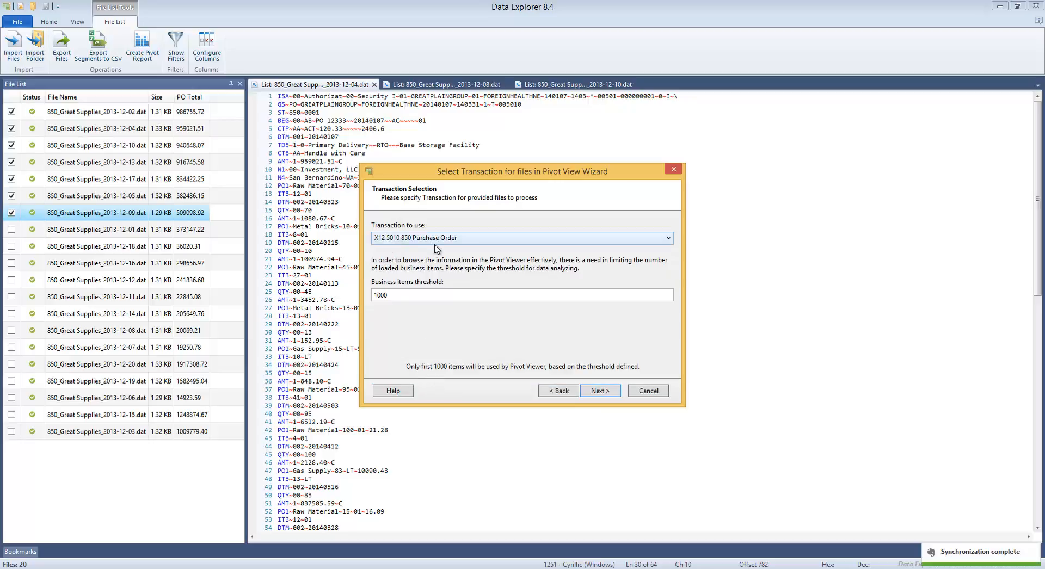
left_click(610, 396)
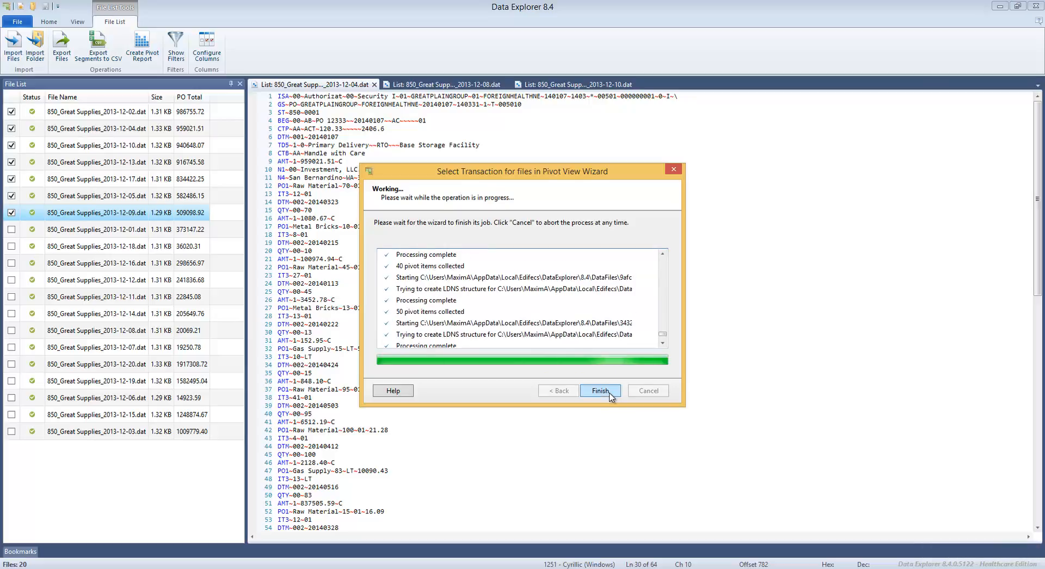
left_click(609, 393)
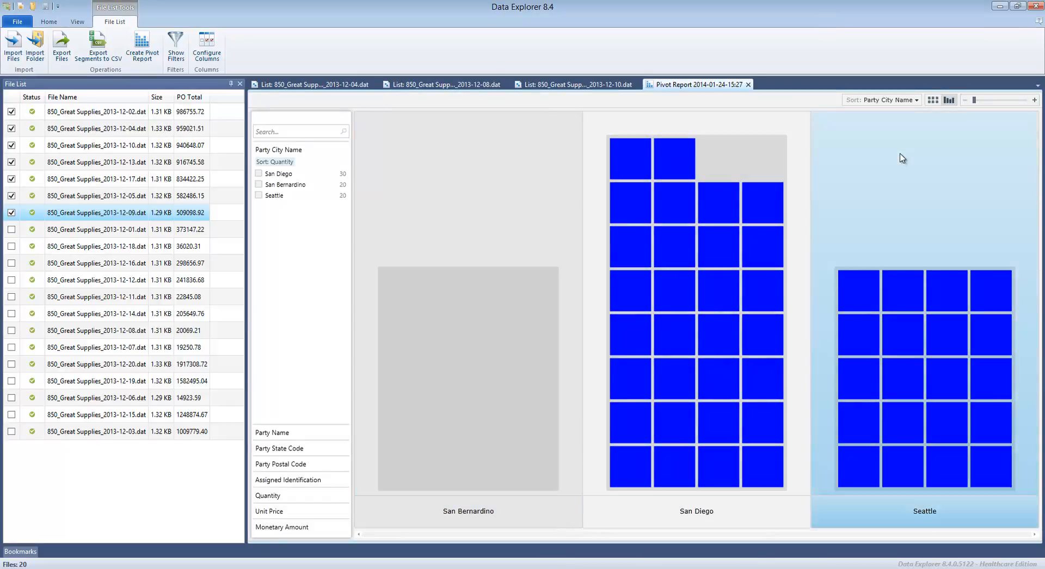
Filter the pivot report by party city name to the Seattle items
left_click(901, 159)
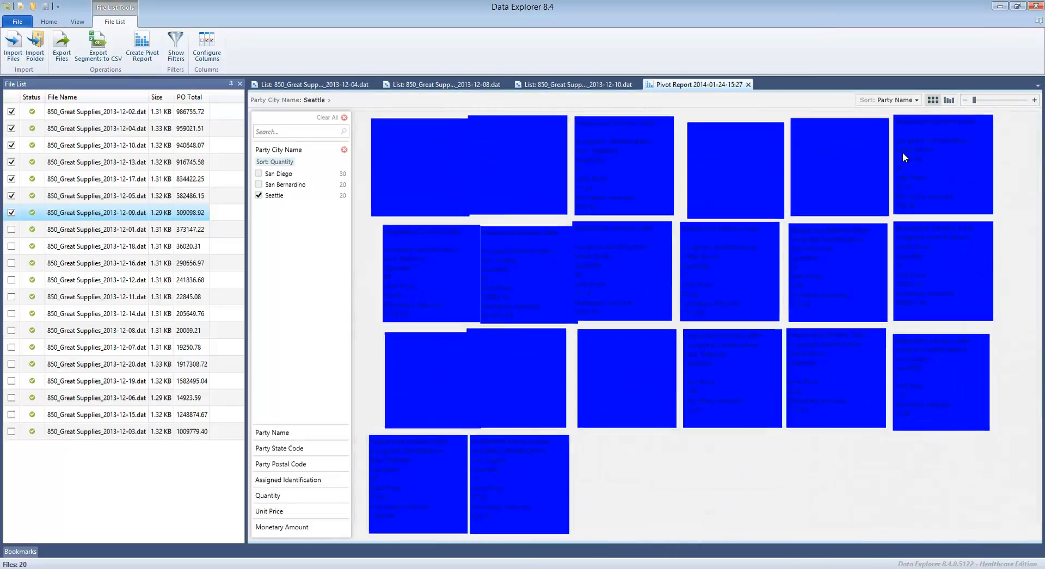
Clear the Seattle filter and show the pivot report as a graph grouped by Party Name
left_click(258, 196)
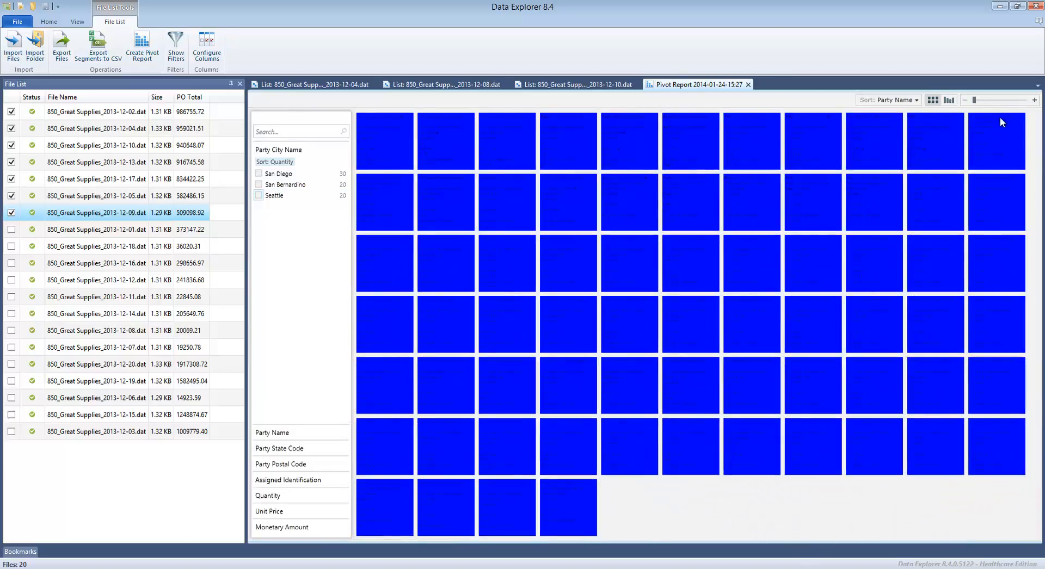
left_click(919, 101)
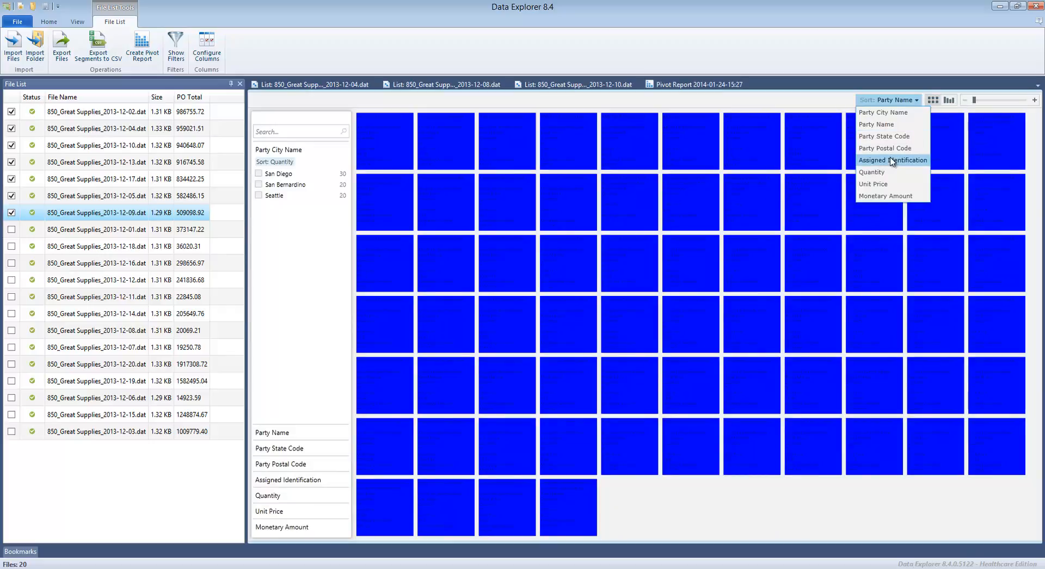
left_click(886, 127)
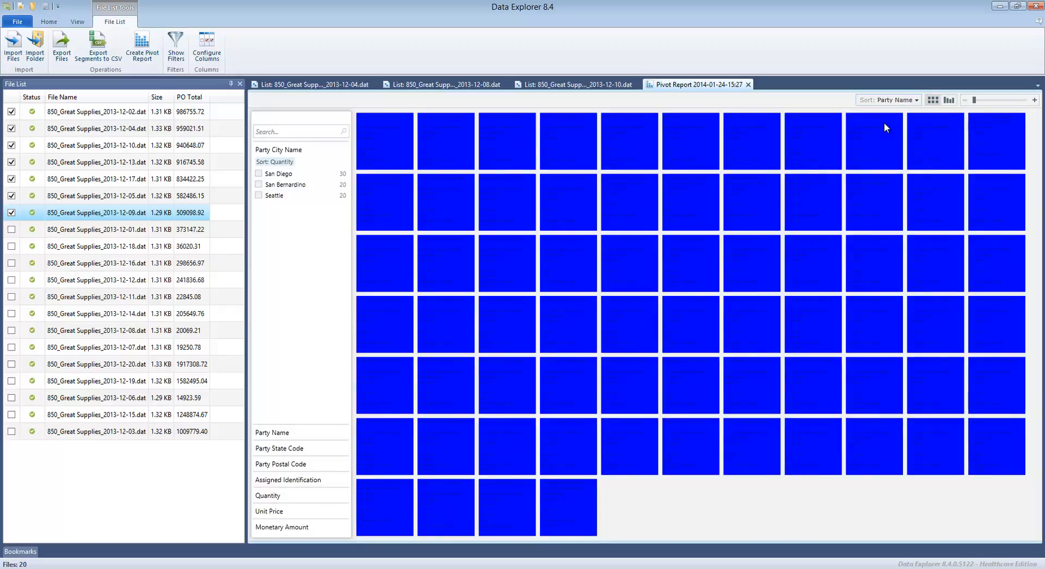
left_click(947, 100)
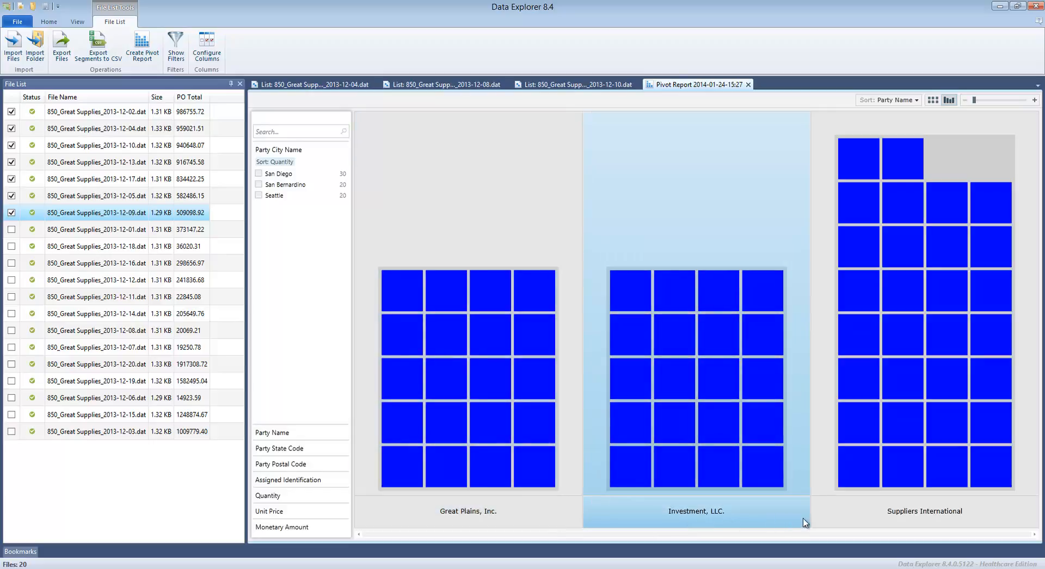
Drill into the Suppliers International items and graph them by Unit Price
left_click(995, 516)
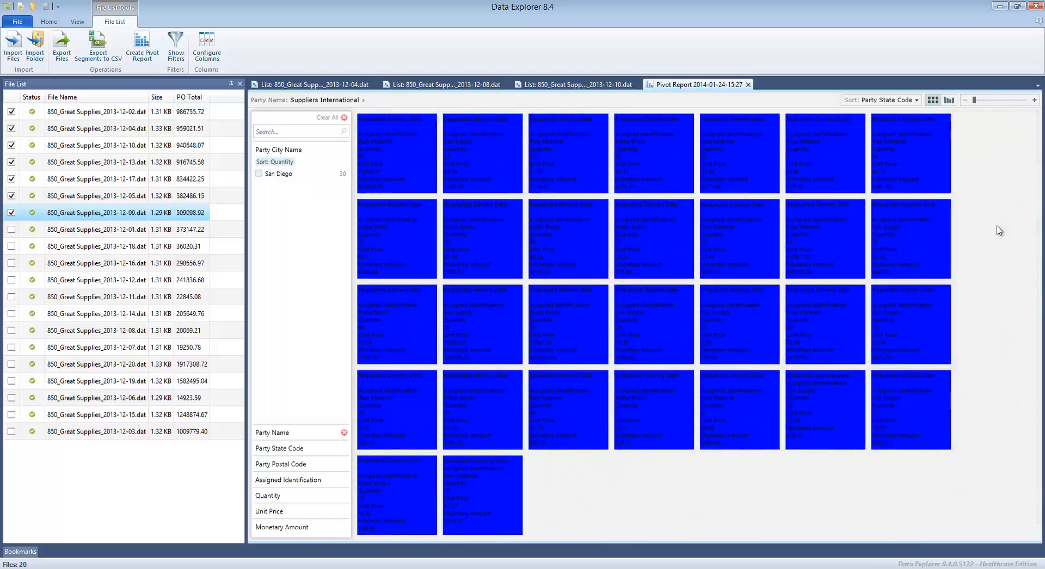
left_click(905, 101)
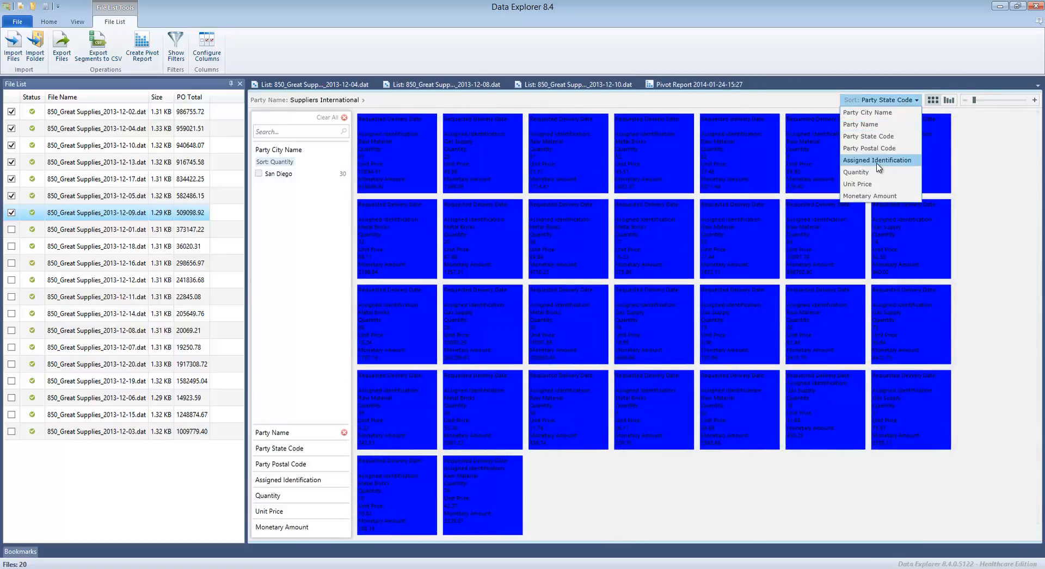
left_click(865, 184)
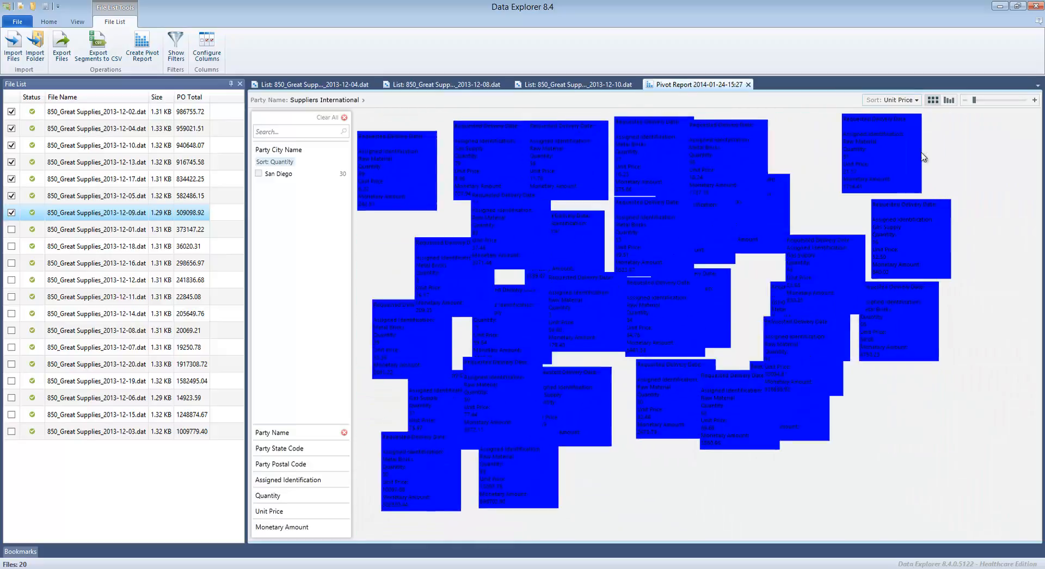
left_click(948, 100)
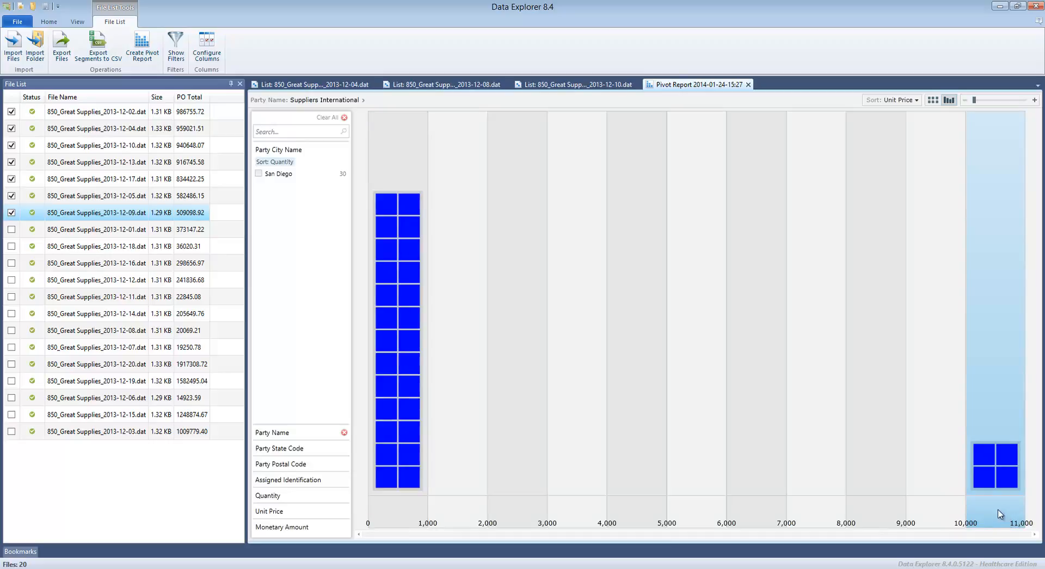
Open the business item of the Gas Supply entry in the 10,000–11,000 price range and select its segments on lines 32 to 36
left_click(985, 477)
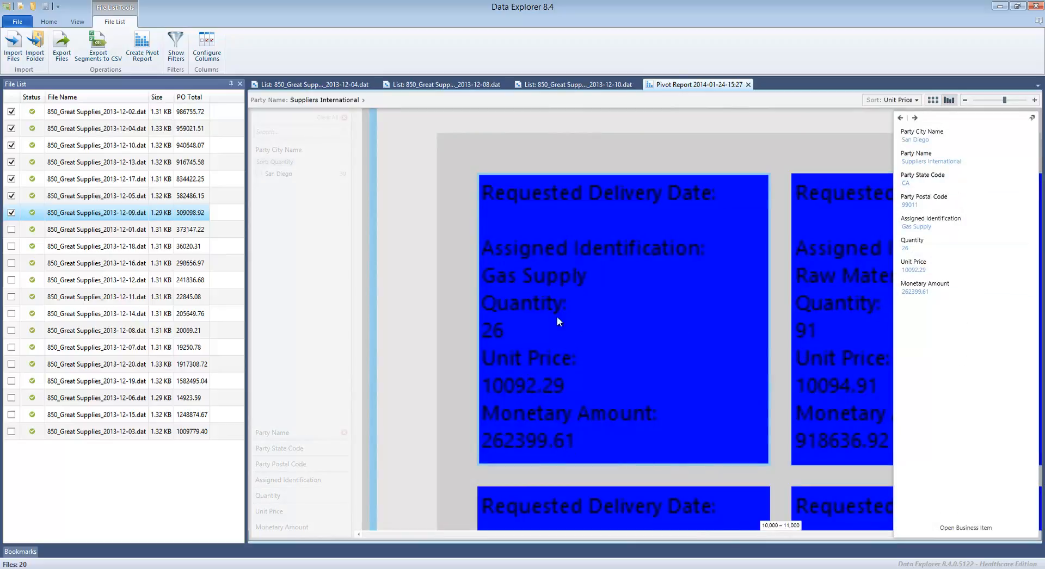
left_click(974, 527)
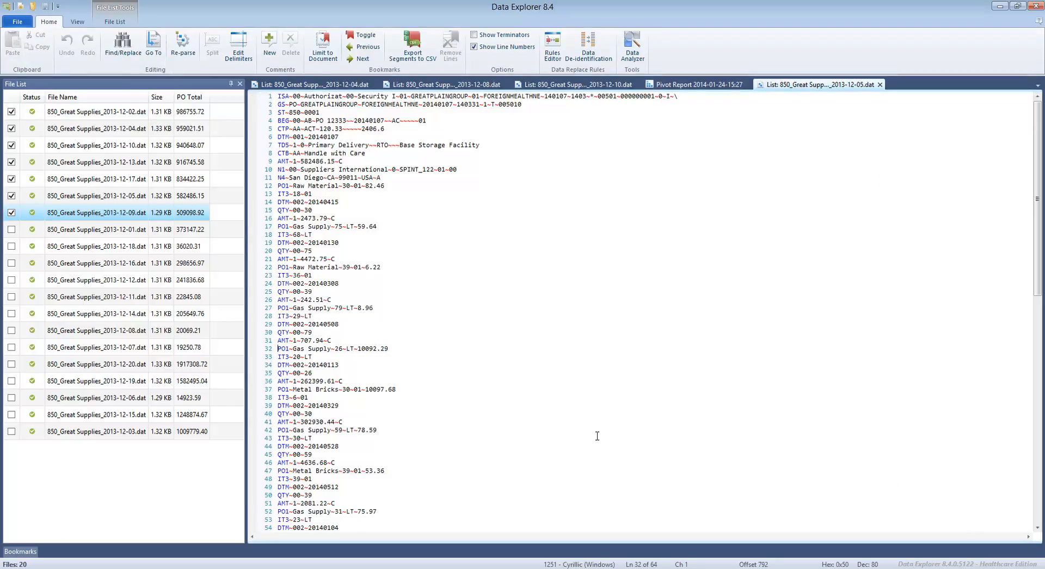
key("shift+Down")
key("shift+Down")
key("shift+Down")
key("shift+Down")
key("shift+Down")
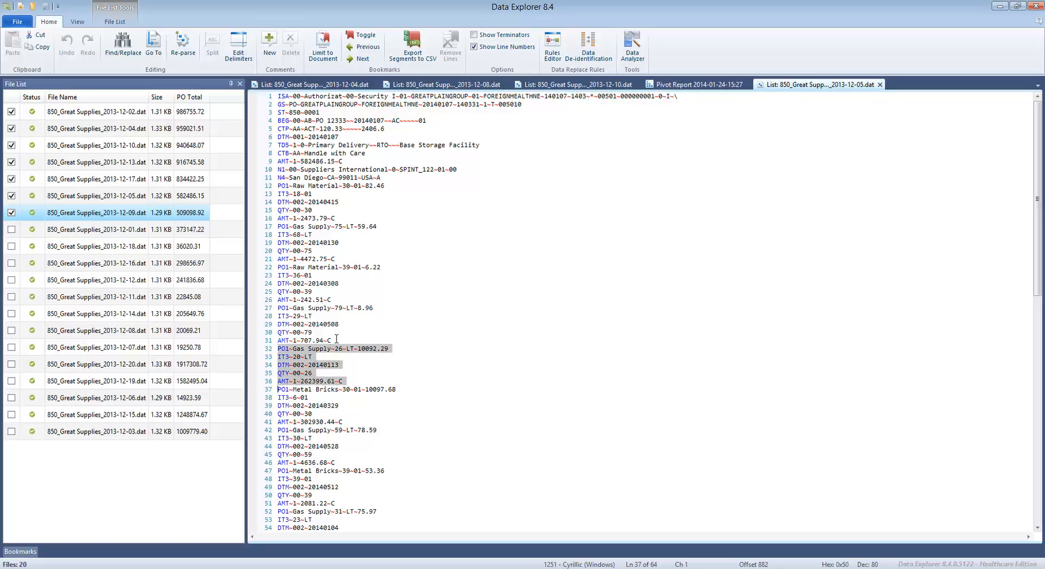
left_click(364, 349)
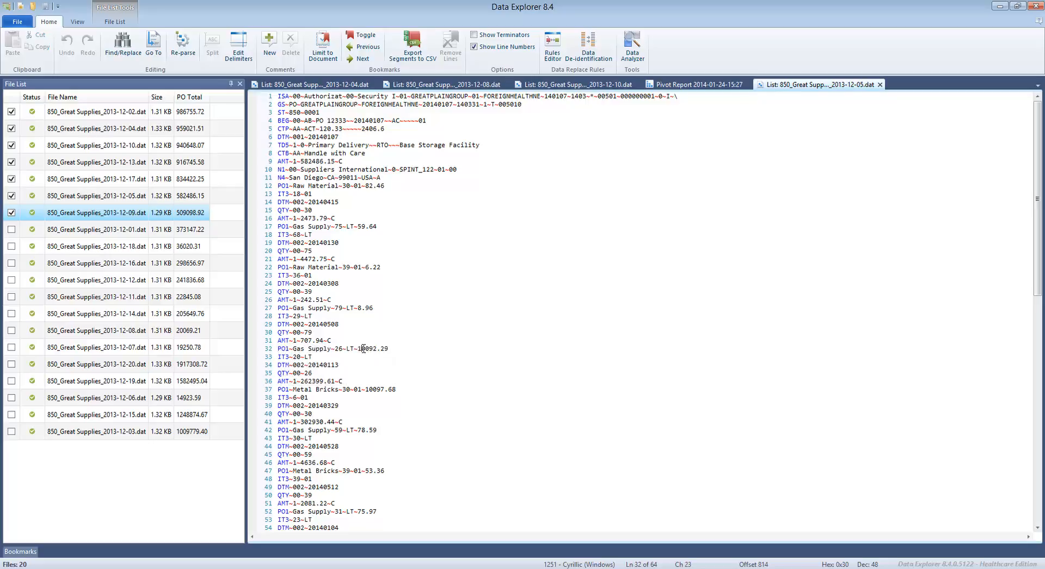
left_click_drag(343, 379, 291, 348)
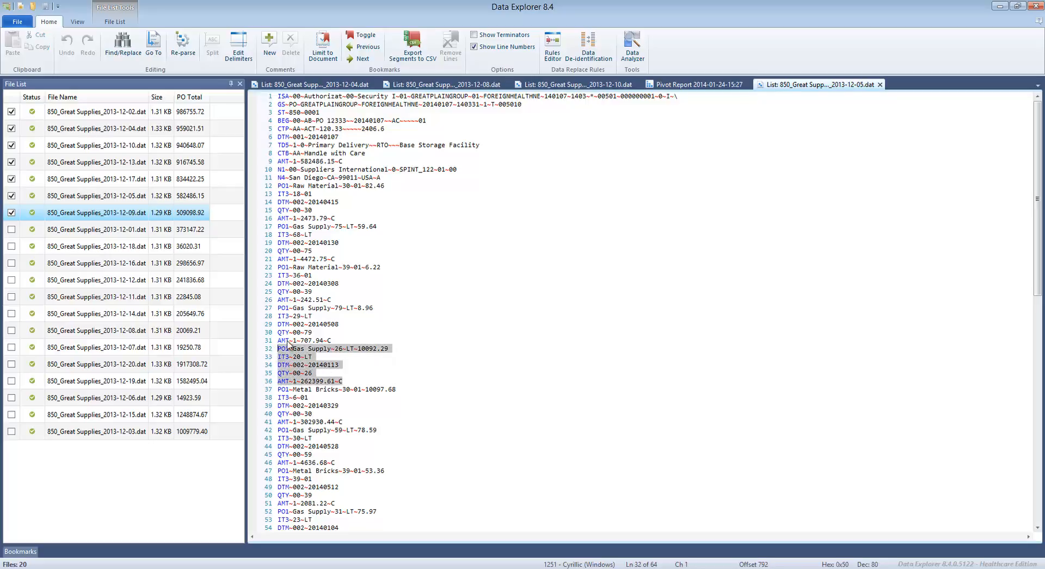
Add the comment "Please verify the unit price, seems to be too high" to the selected segments
left_click(270, 44)
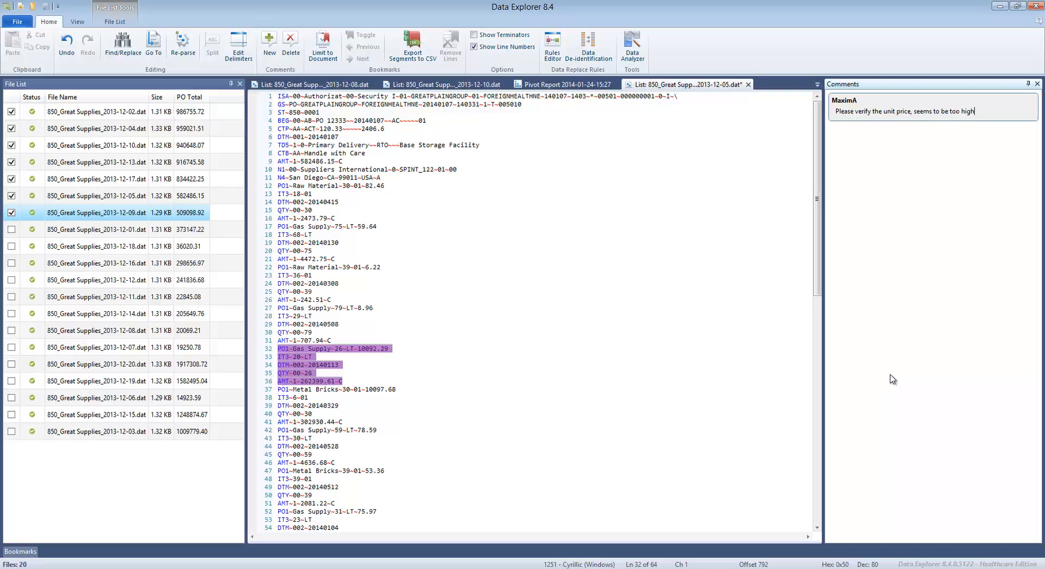
right_click(631, 568)
left_click(481, 313)
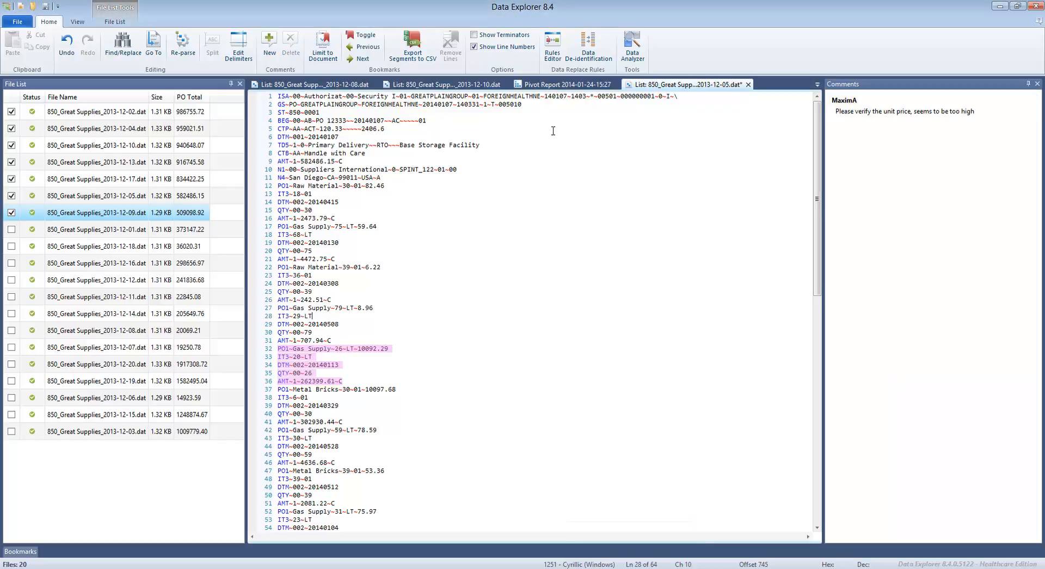
Return to the pivot report, clear all its filters, and graph the items by Party City Name
left_click(548, 87)
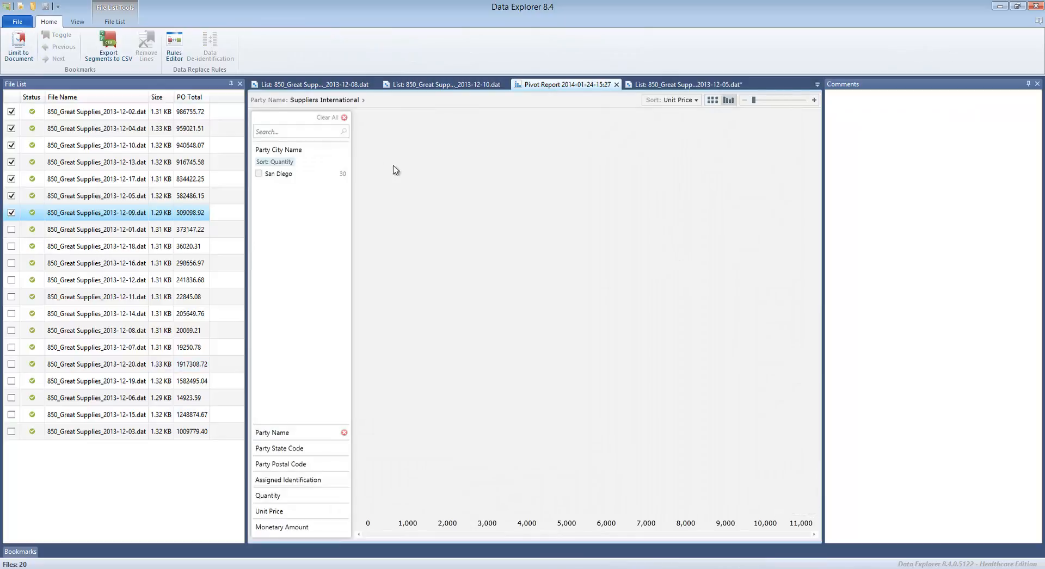
left_click(338, 119)
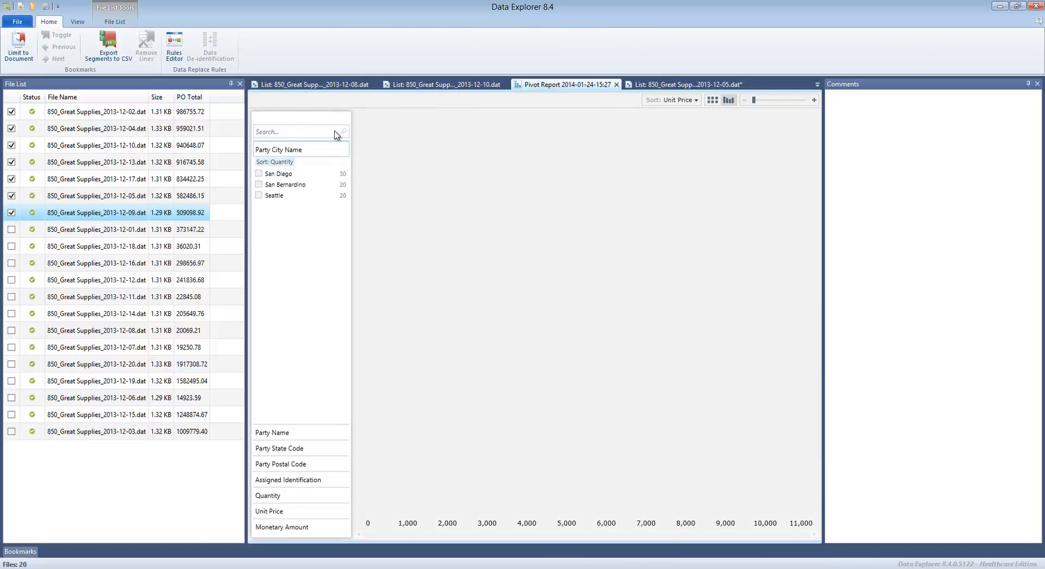
left_click(696, 100)
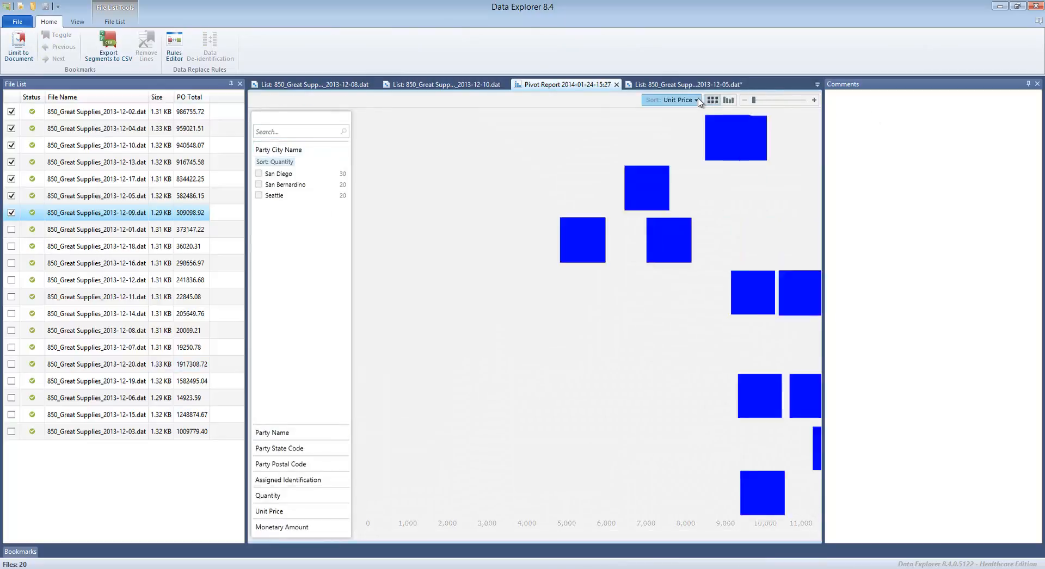
left_click(688, 112)
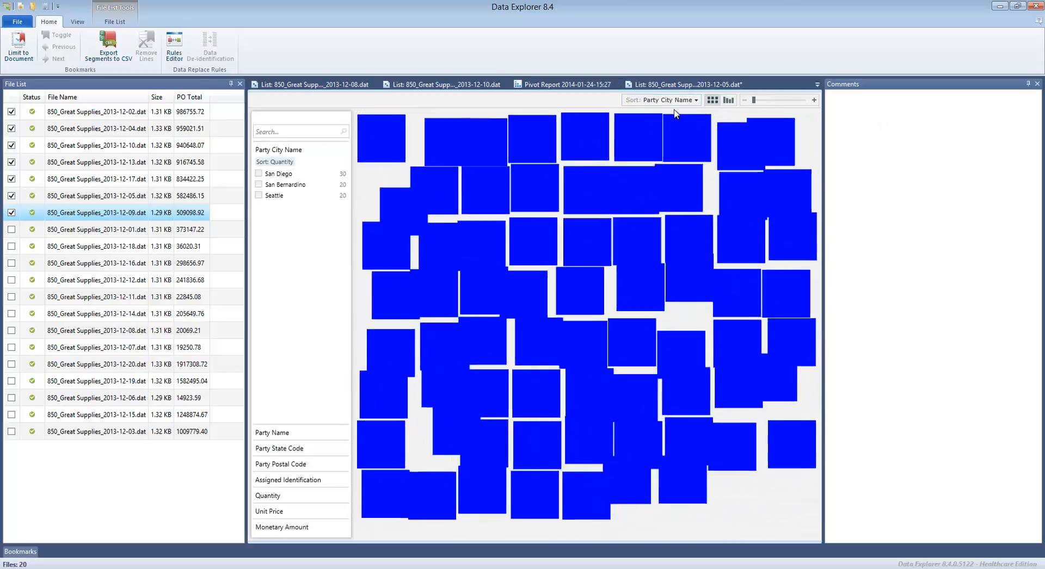
left_click(728, 100)
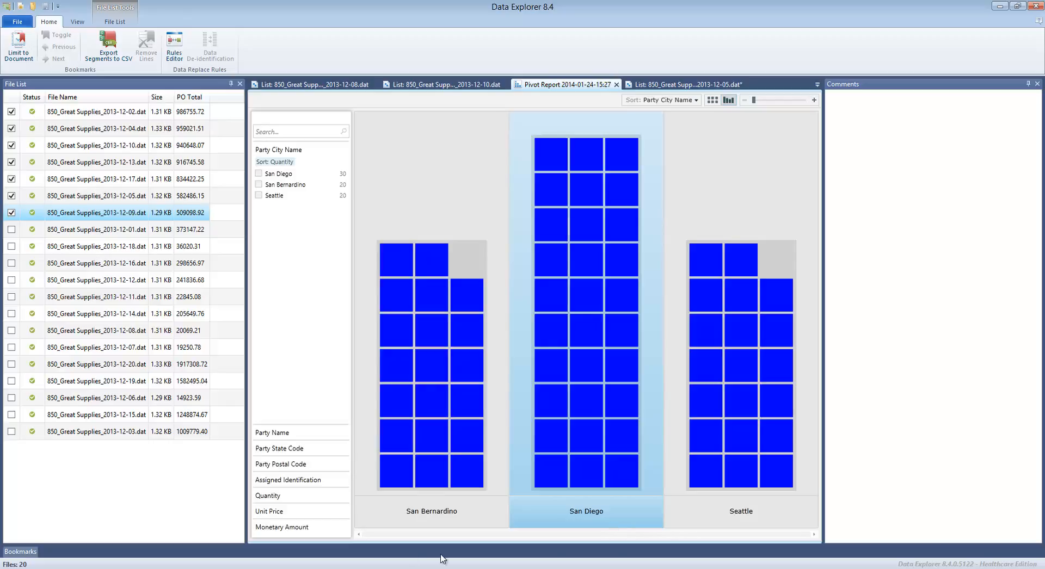
Filter the pivot report by Monetary Amount, trying the high values and then narrowing the range to about 10.3–144,108.6
left_click(301, 528)
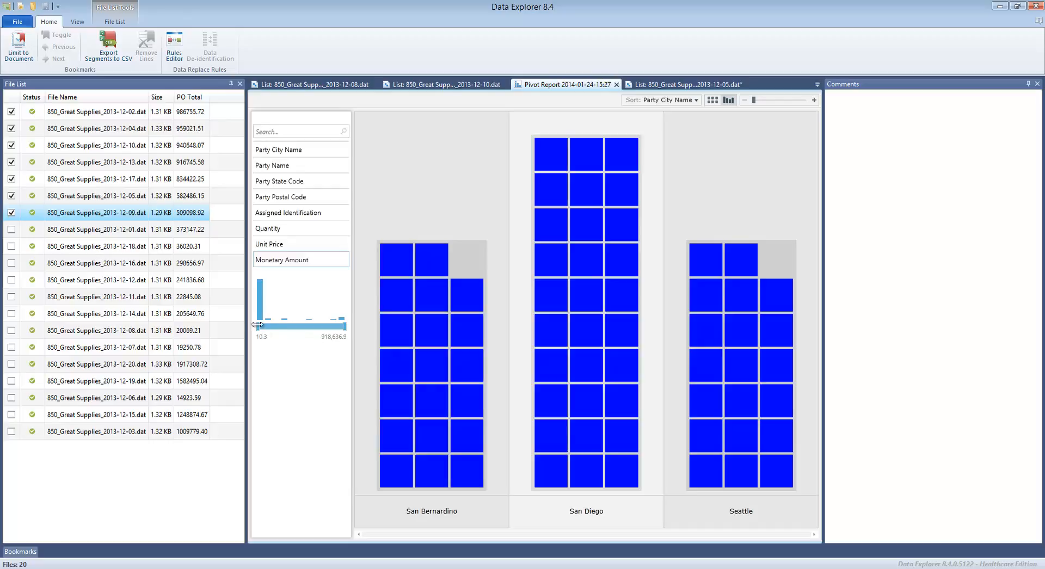
left_click_drag(258, 324, 328, 328)
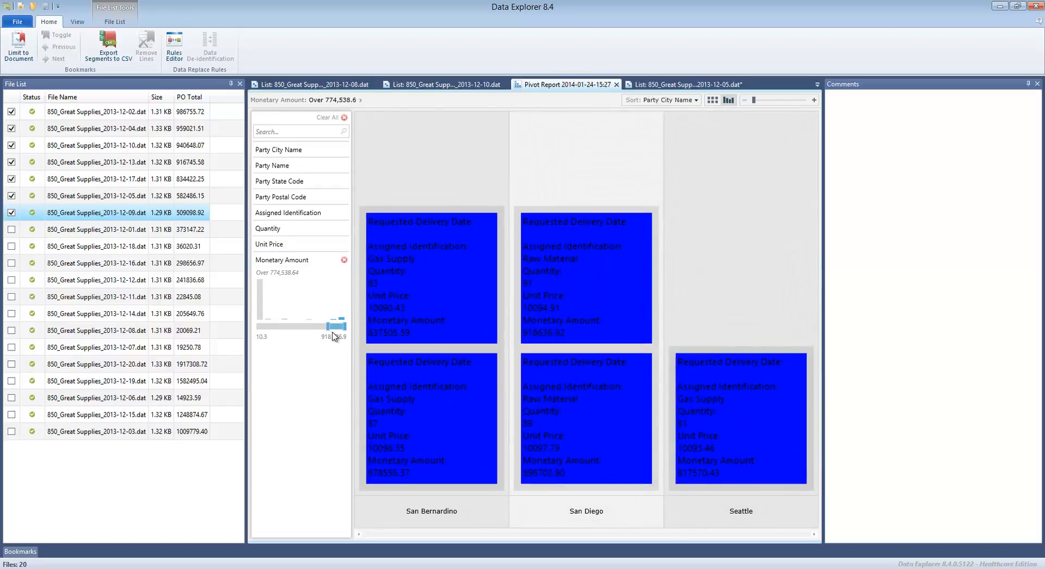
left_click_drag(325, 327, 305, 325)
left_click_drag(307, 329, 260, 327)
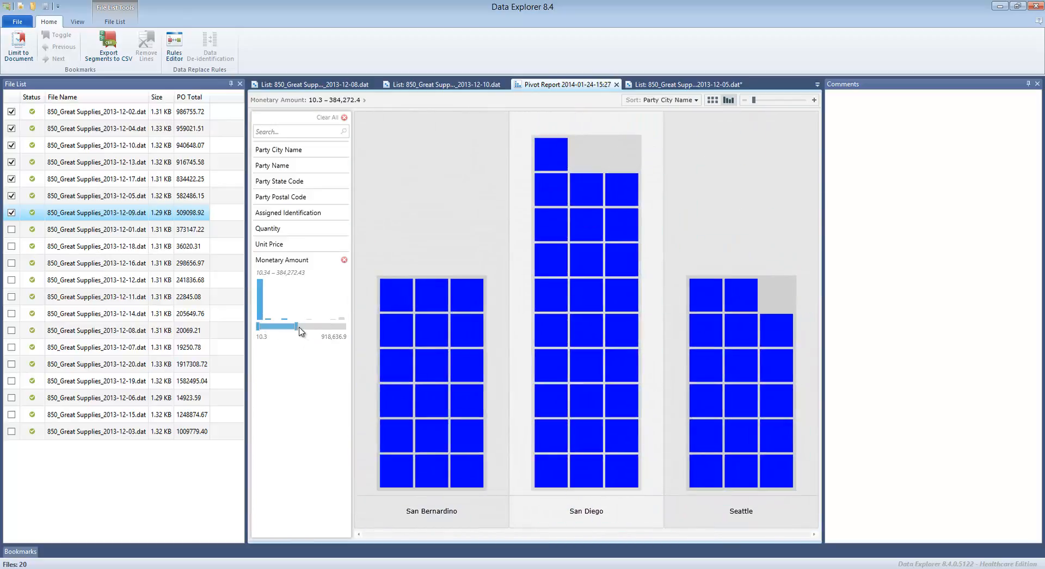
left_click_drag(294, 326, 274, 327)
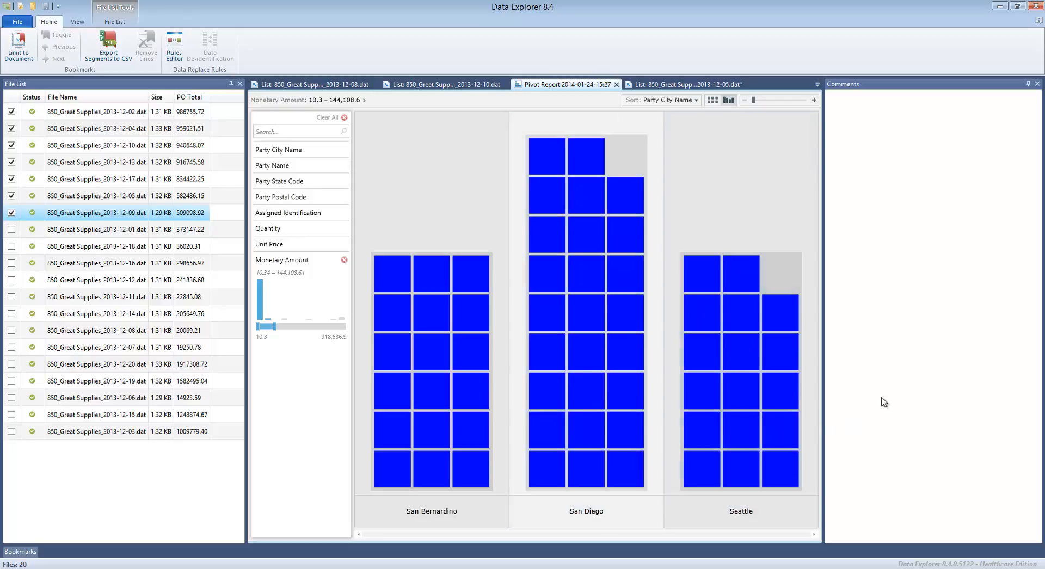
Filter the pivot report by Party Postal Code to 98004 and 34054
left_click(297, 201)
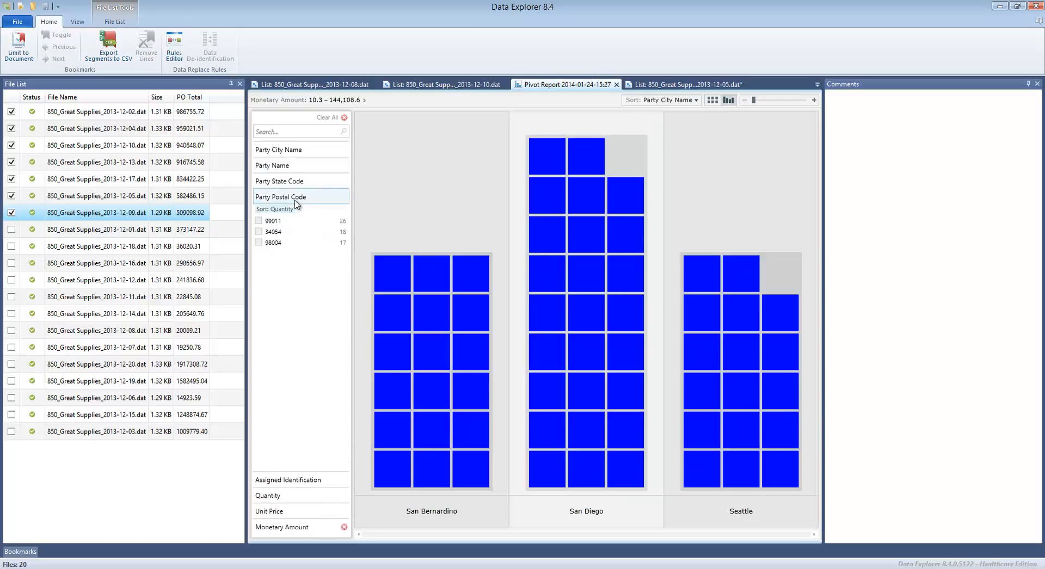
left_click(259, 242)
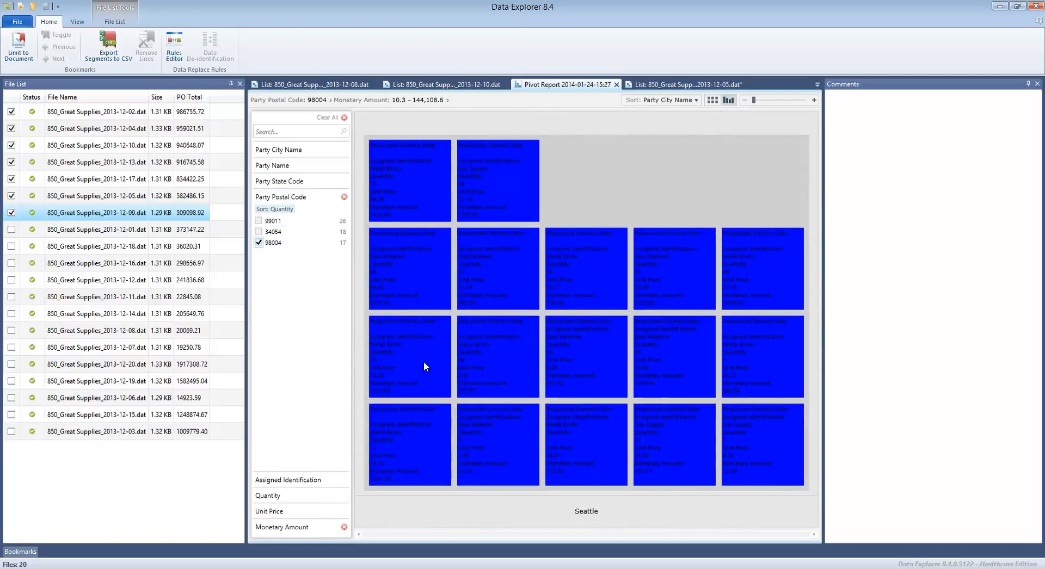
left_click(259, 232)
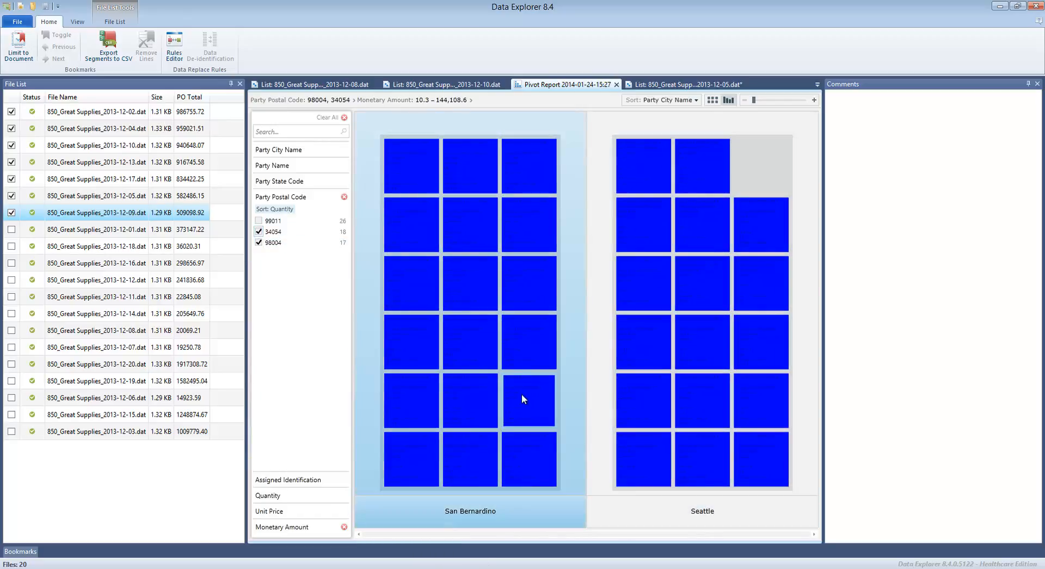
Clear all pivot report filters and group the graph by Assigned Identification
left_click(284, 166)
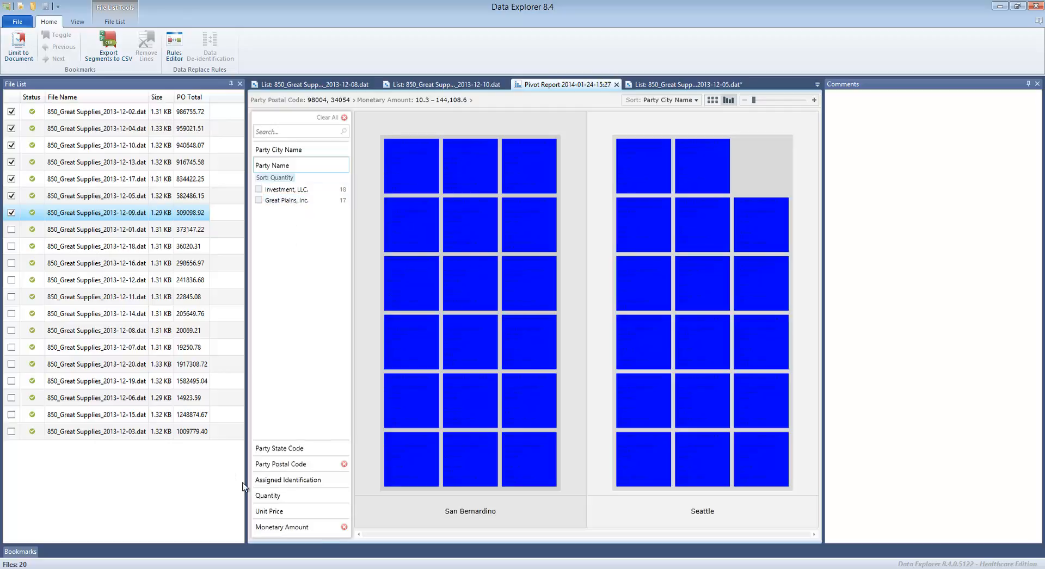
left_click(297, 479)
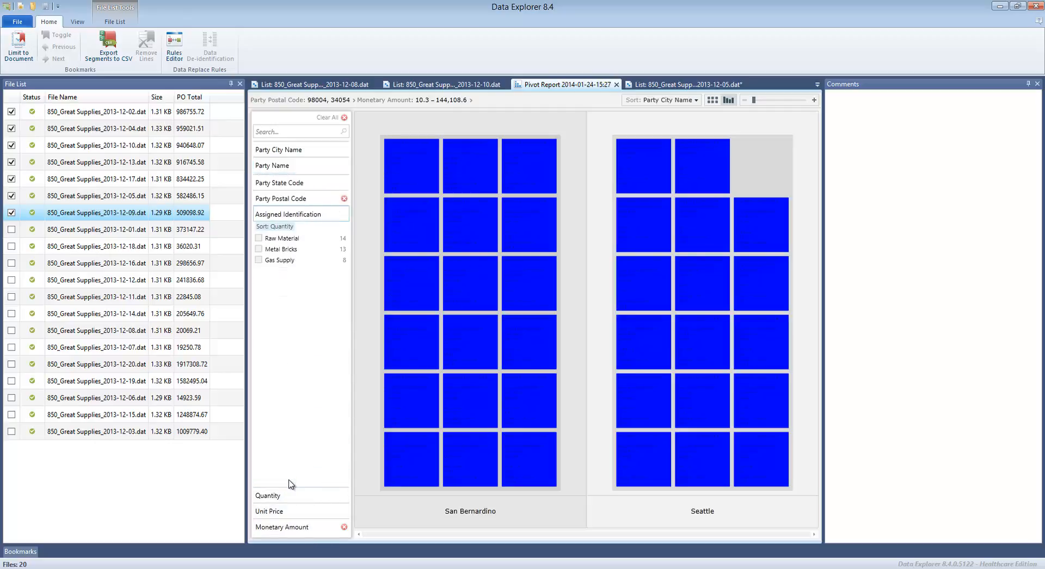
left_click(341, 117)
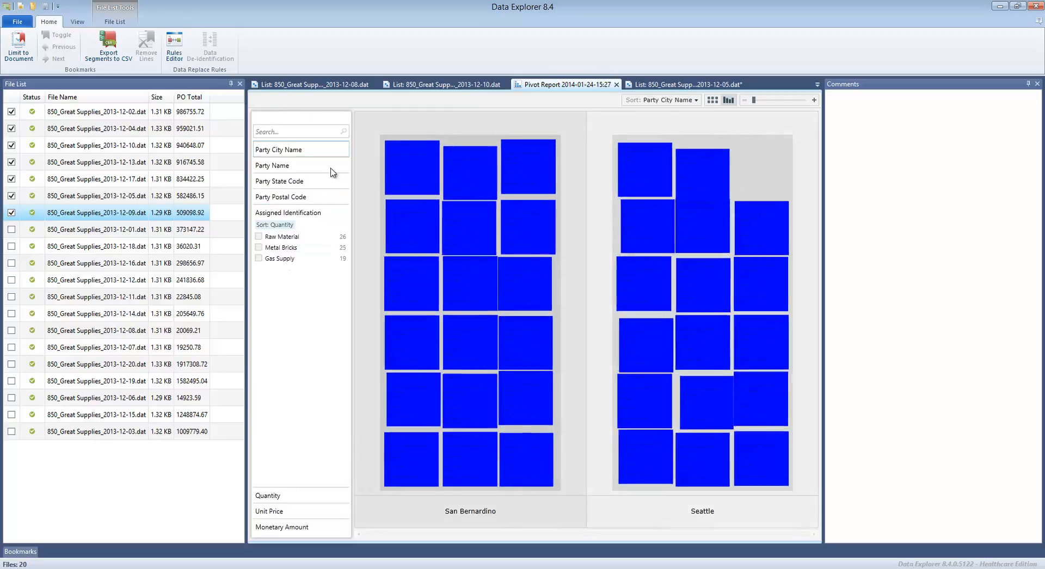
left_click(695, 100)
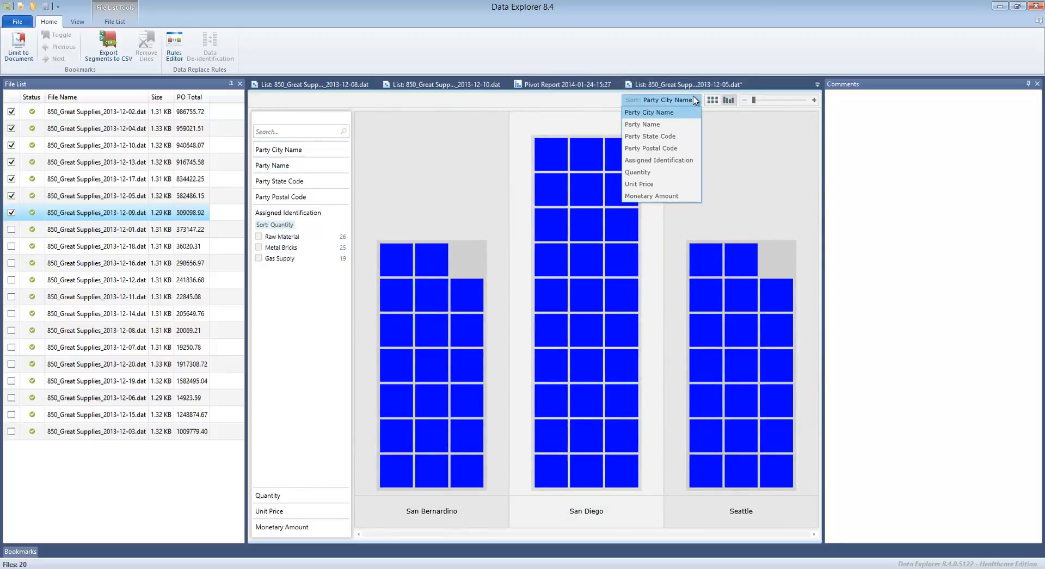
left_click(662, 163)
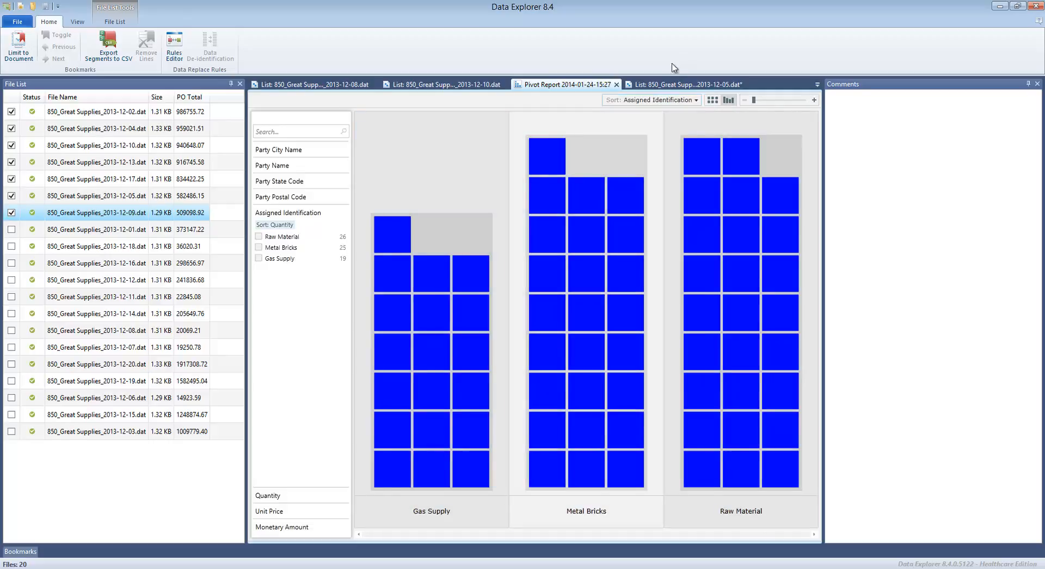
Switch to the commented 2013-12-05 document, view its file information and print preview, and return to the data
left_click(655, 87)
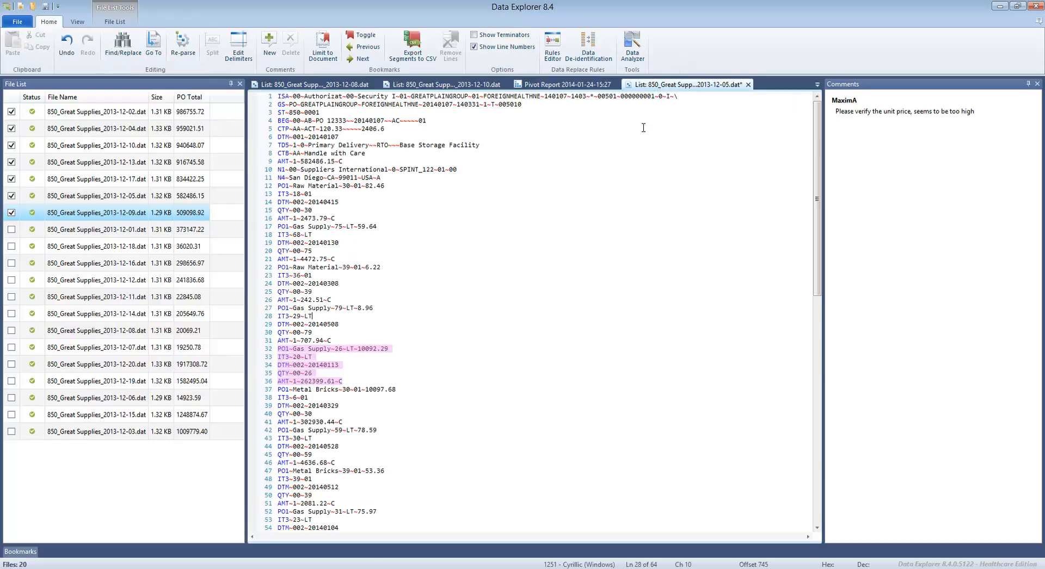
left_click(500, 308)
left_click(17, 21)
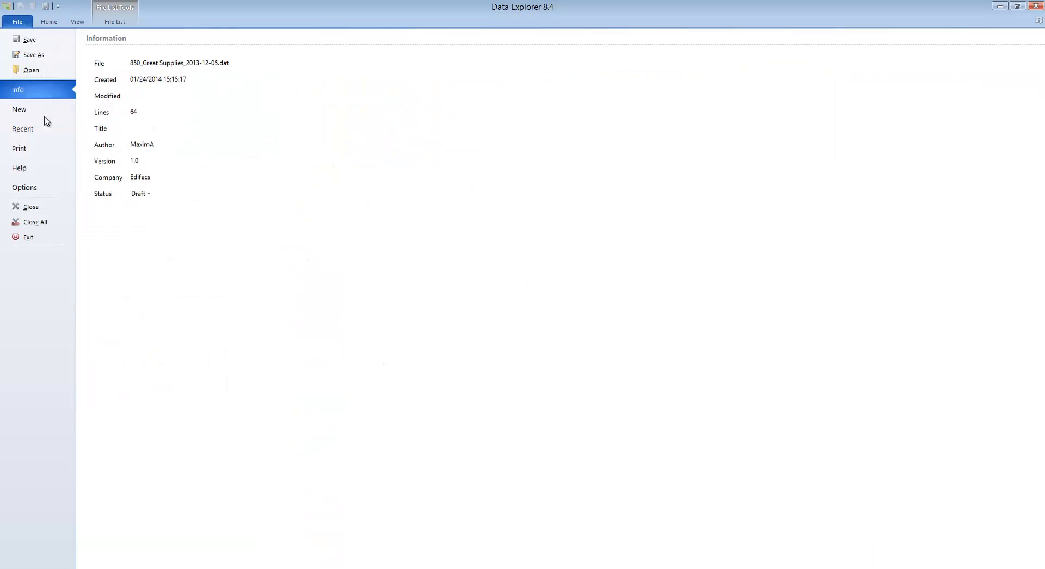
left_click(27, 148)
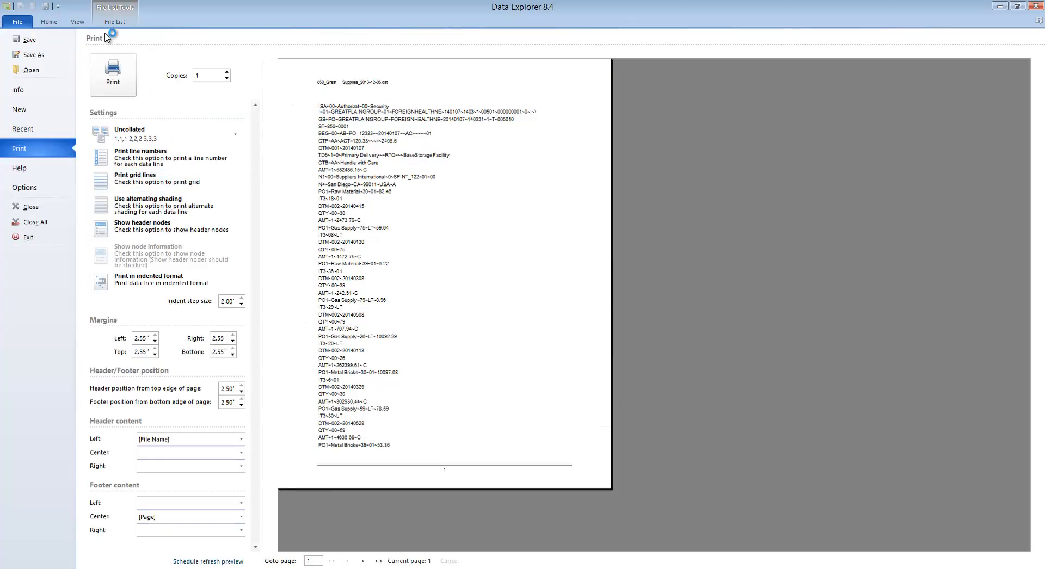
left_click(49, 22)
left_click(524, 265)
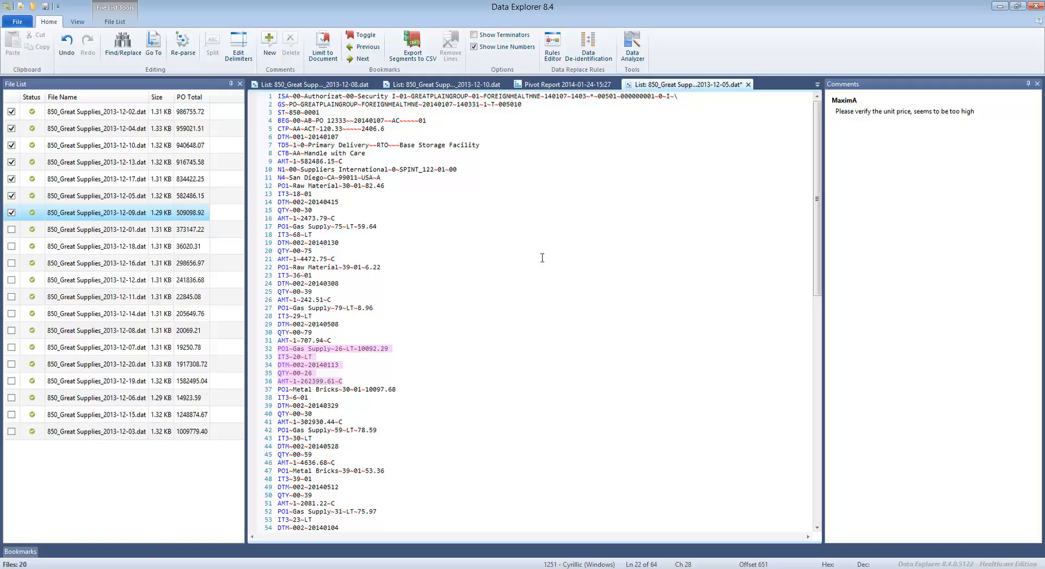
left_click(541, 241)
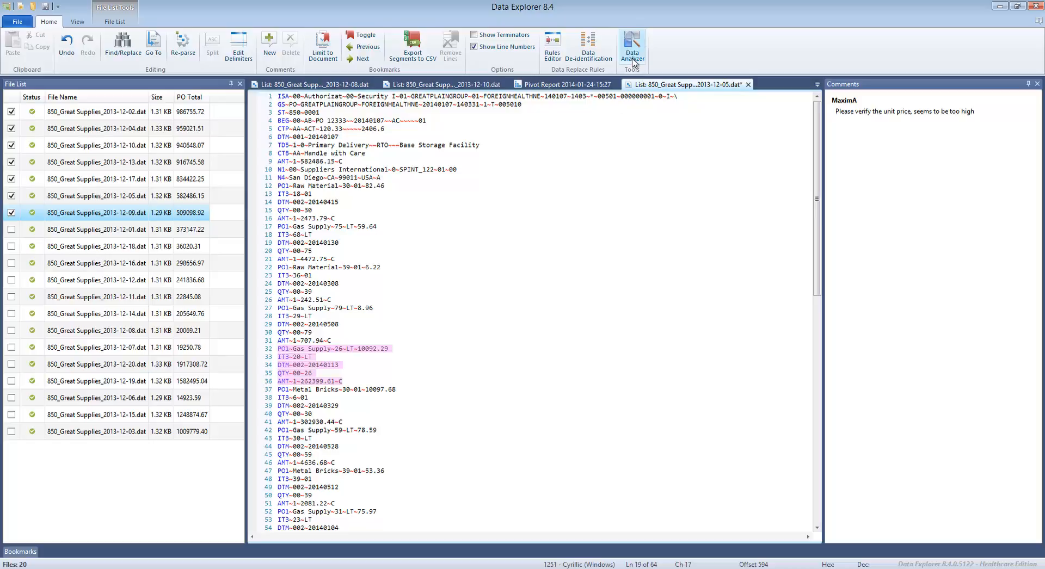
left_click(420, 165)
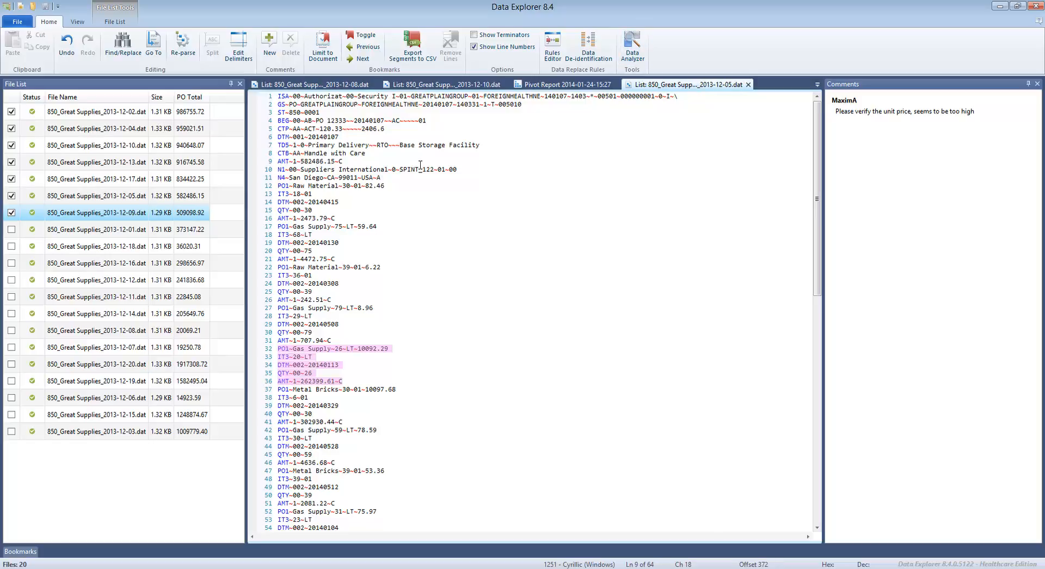